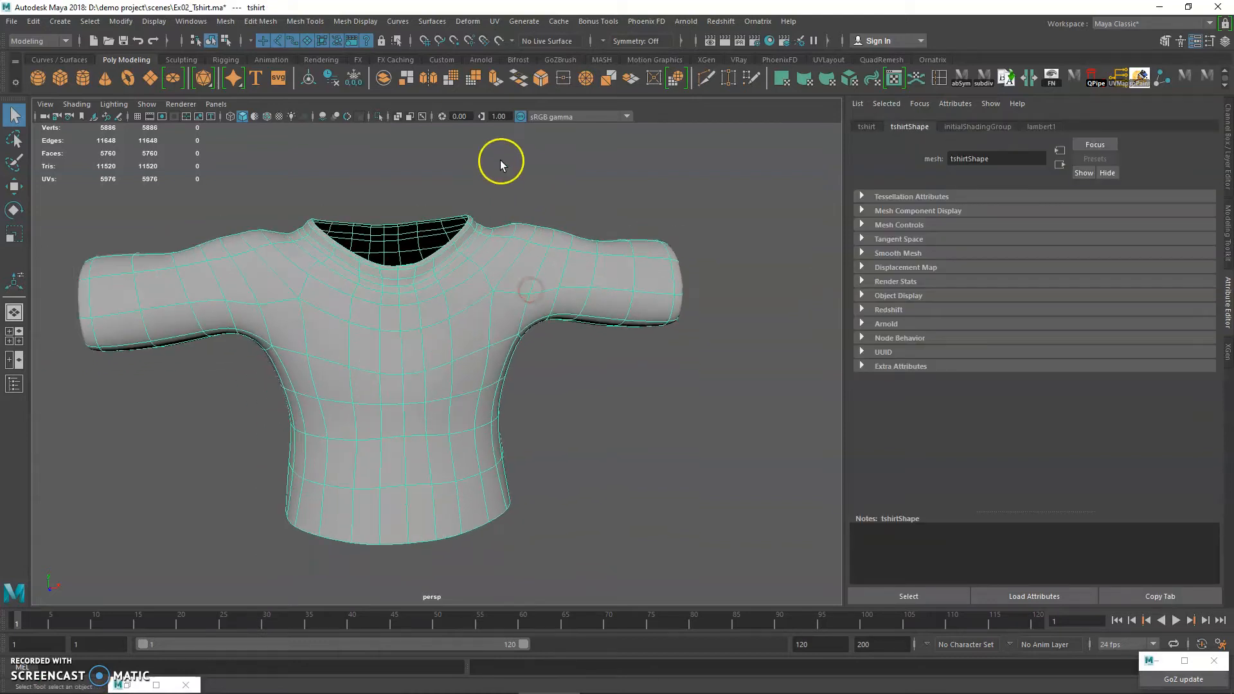
- Open the UV Editor for the T-shirt and place it beside the 3D view
click(494, 21)
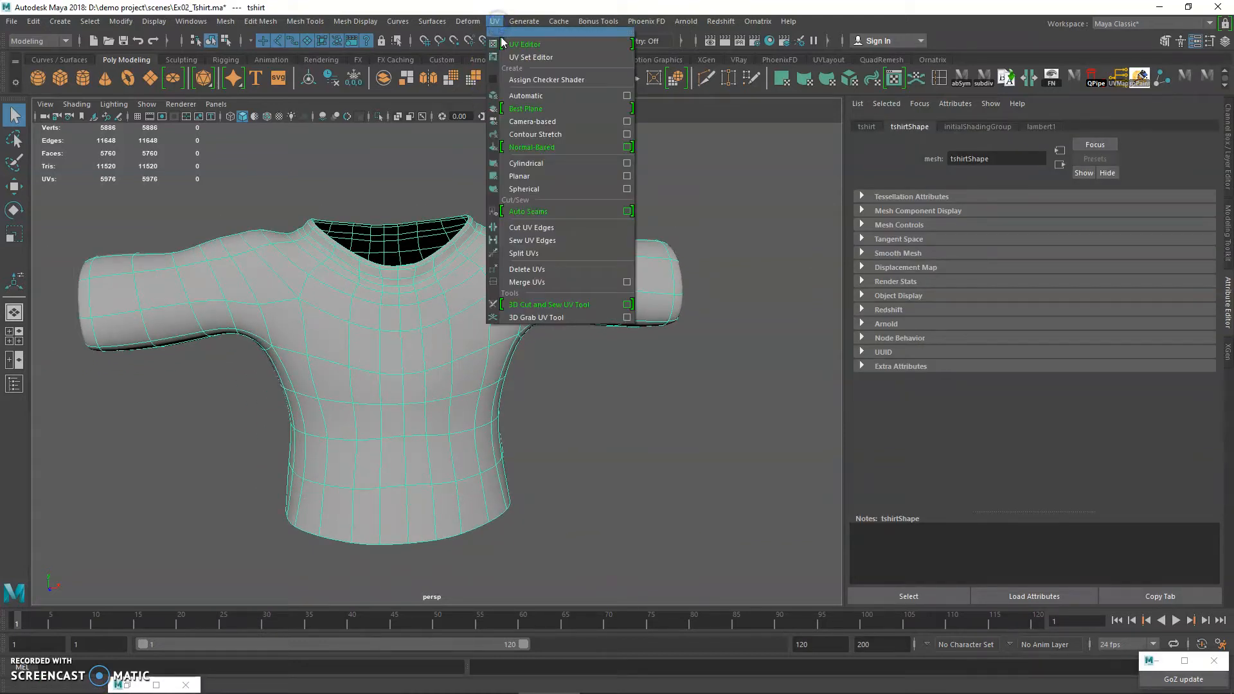
click(505, 44)
drag(462, 116, 799, 111)
- Examine the T-shirt's existing UV shells alongside the mesh in the 3D view
alt+middle_drag(351, 277, 330, 284)
alt+right_drag(684, 342, 932, 451)
alt+middle_drag(746, 307, 757, 355)
alt+right_drag(758, 357, 849, 417)
alt+middle_drag(380, 361, 459, 286)
alt+right_drag(459, 287, 385, 282)
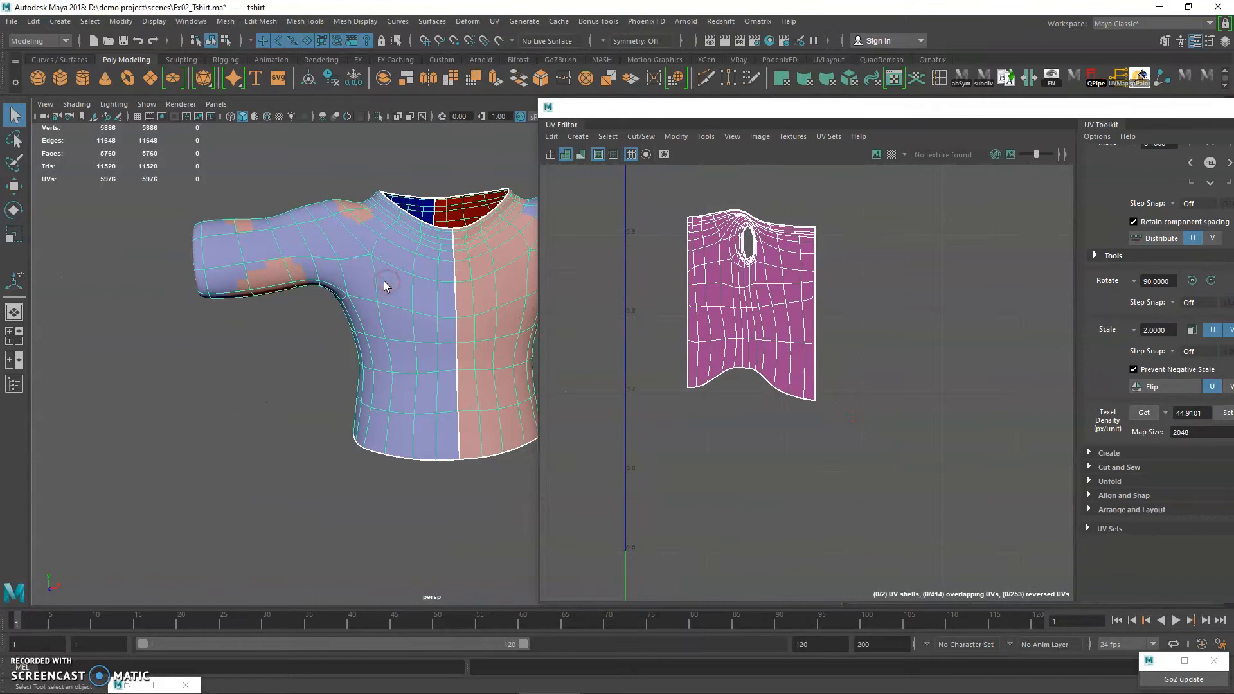
alt+middle_drag(384, 281, 370, 249)
alt+right_drag(373, 250, 350, 251)
alt+drag(450, 282, 430, 284)
alt+middle_drag(430, 284, 406, 229)
alt+right_drag(407, 228, 420, 275)
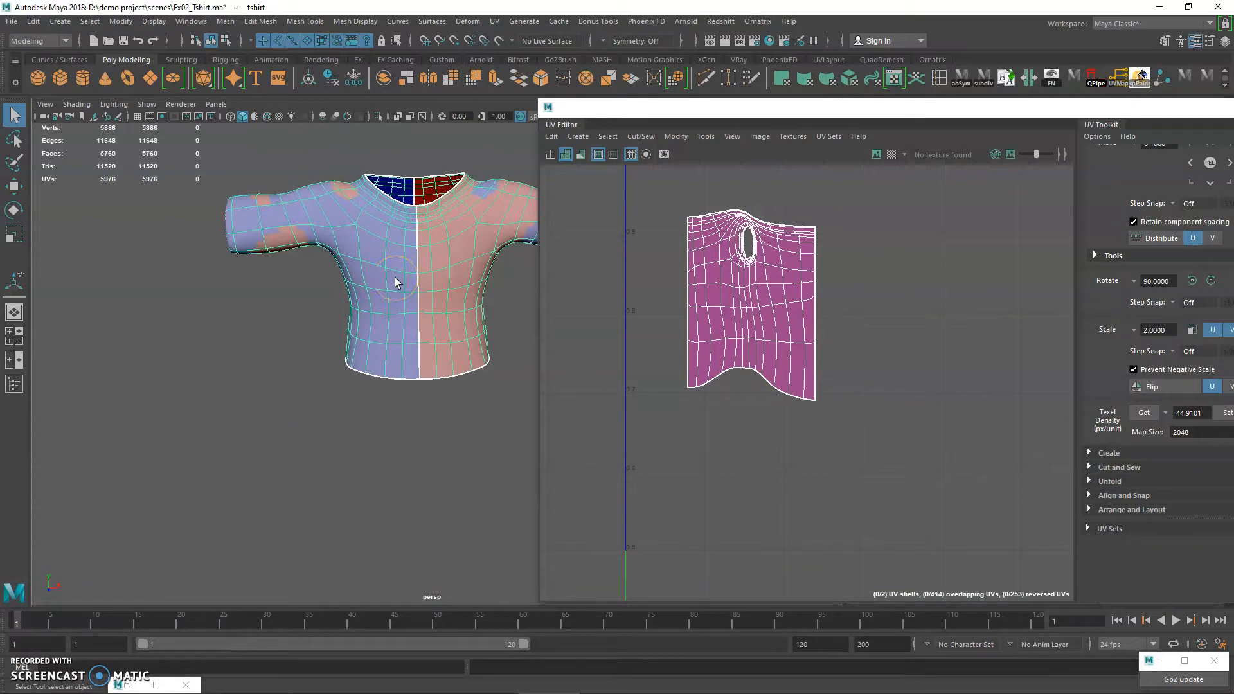
- Create a polygon cube, place it below the T-shirt and view its default UV layout
click(60, 78)
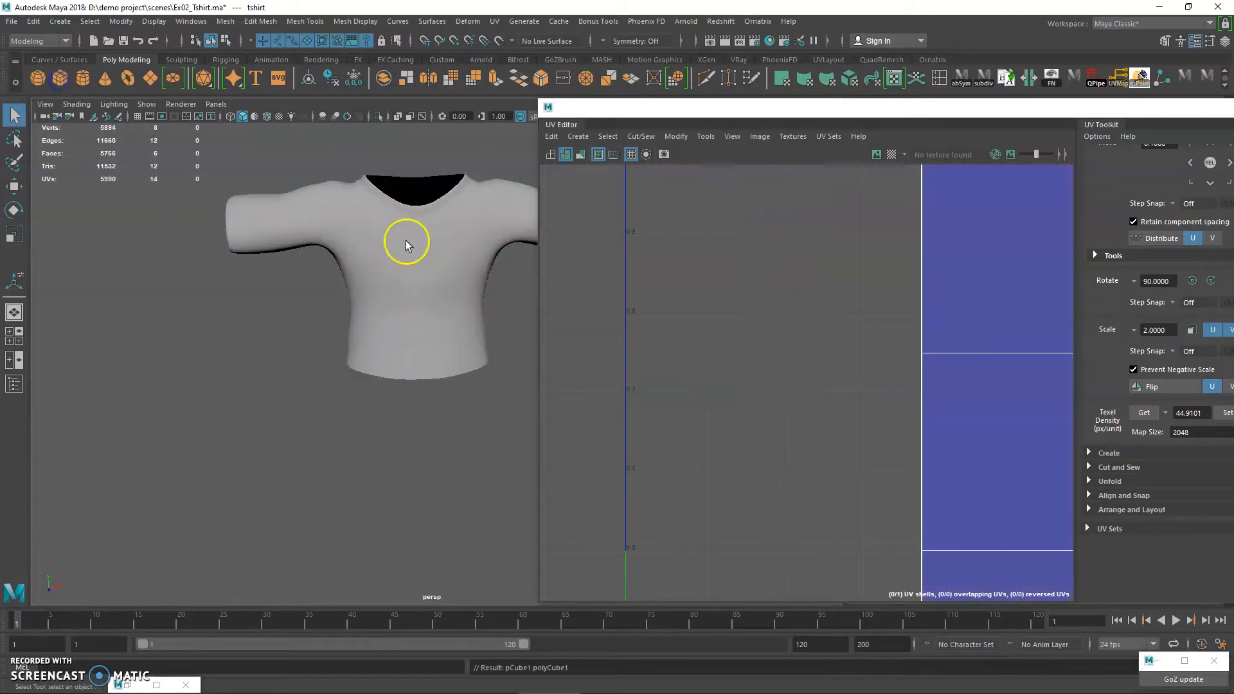
key(w)
drag(418, 293, 290, 451)
key(r)
alt+right_drag(900, 431, 565, 312)
alt+middle_drag(845, 399, 751, 327)
alt+right_drag(750, 327, 761, 334)
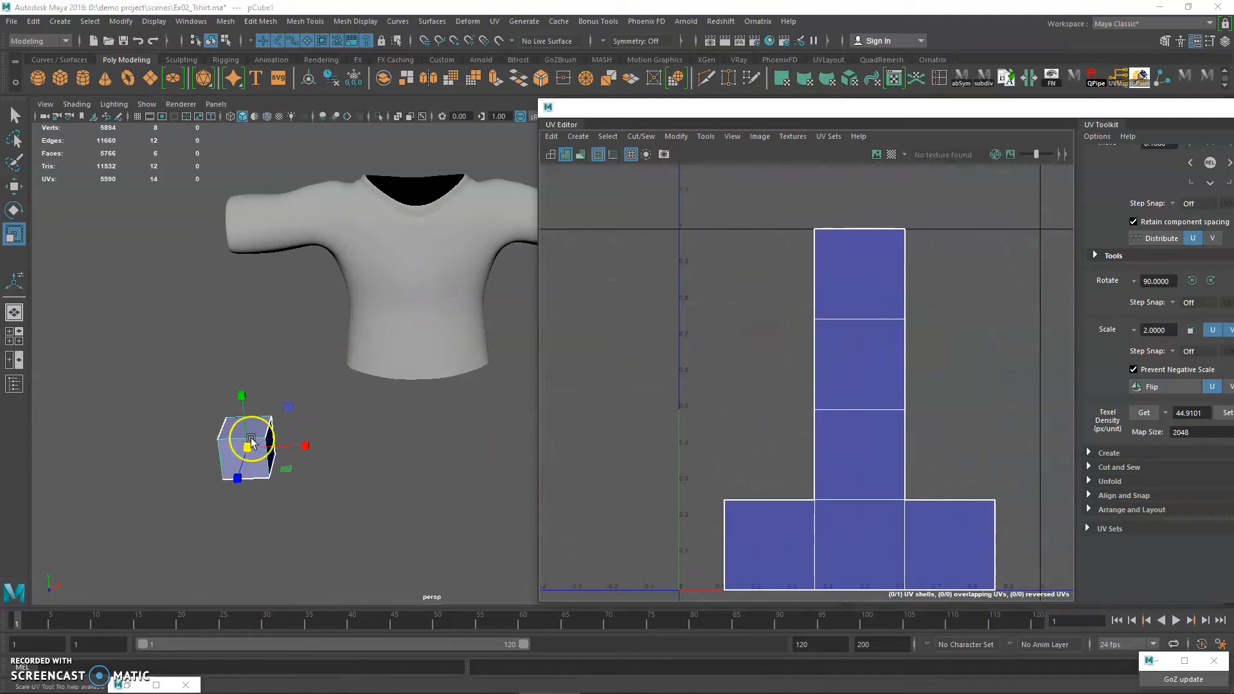
- Create a polygon sphere and place it next to the cube, with its default UVs on display
click(38, 78)
key(w)
drag(400, 310, 330, 435)
key(q)
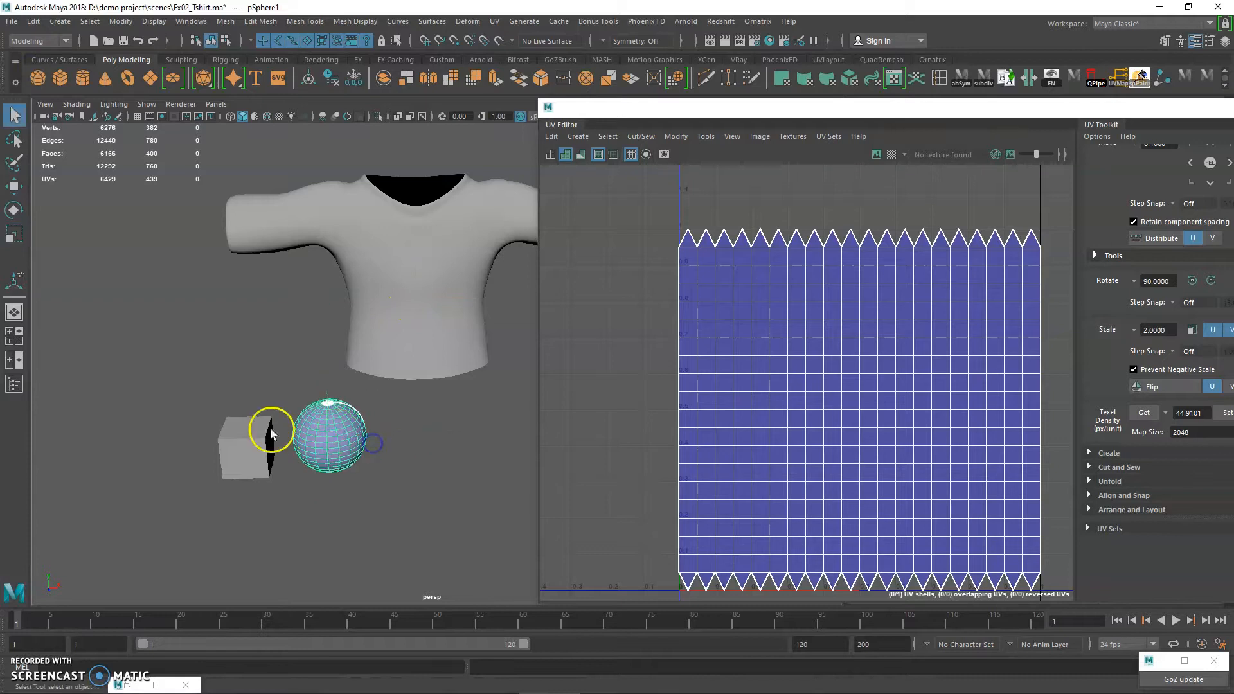
- Delete the cube and the sphere, and select the T-shirt again
drag(177, 415, 360, 489)
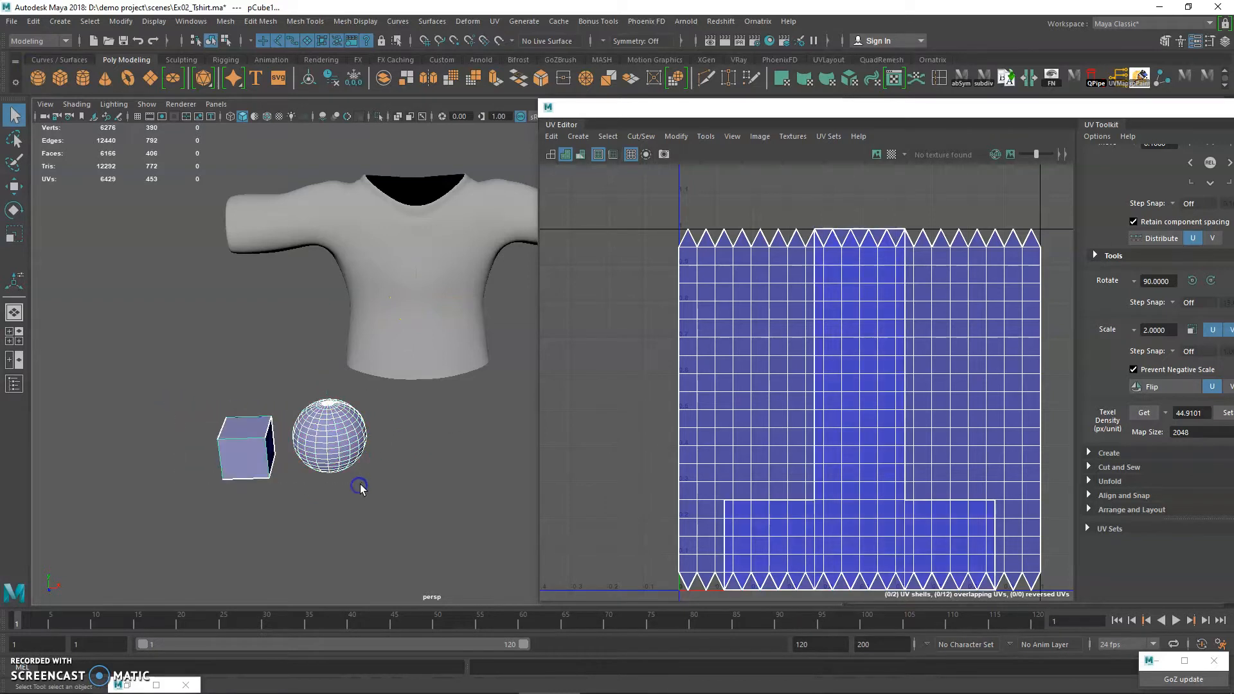
key(Delete)
click(409, 318)
key(f)
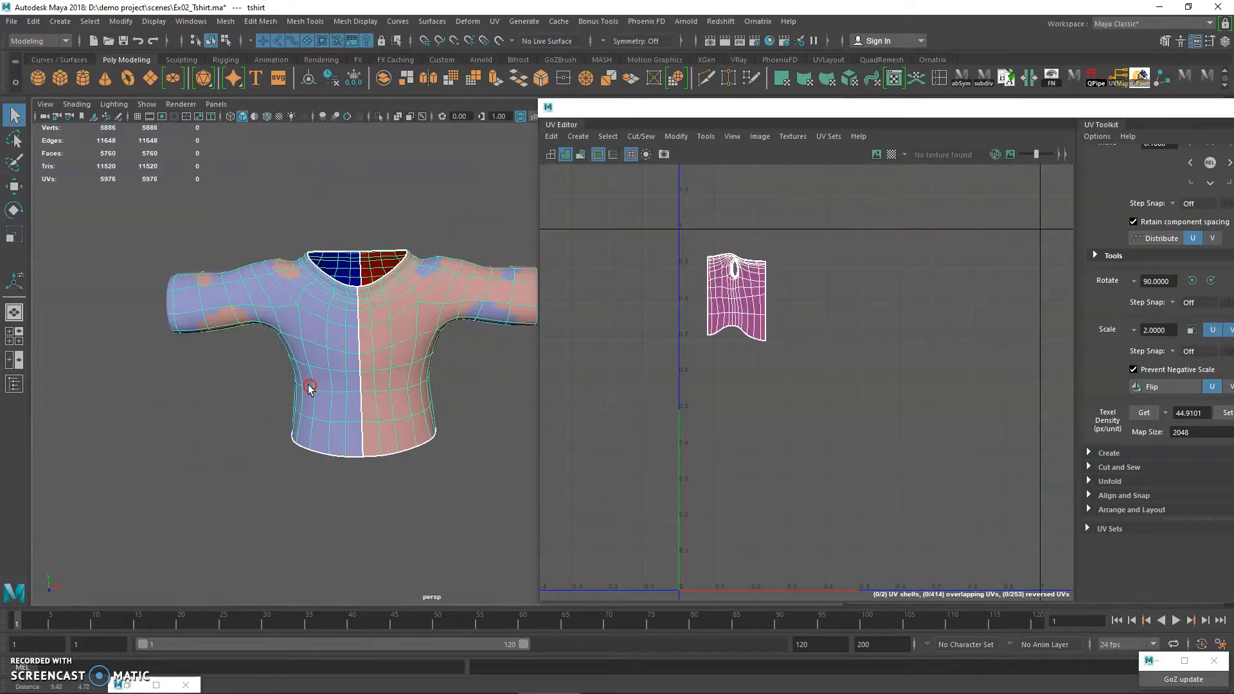
- Compare the T-shirt's current UV layout with the front of the model
key(f)
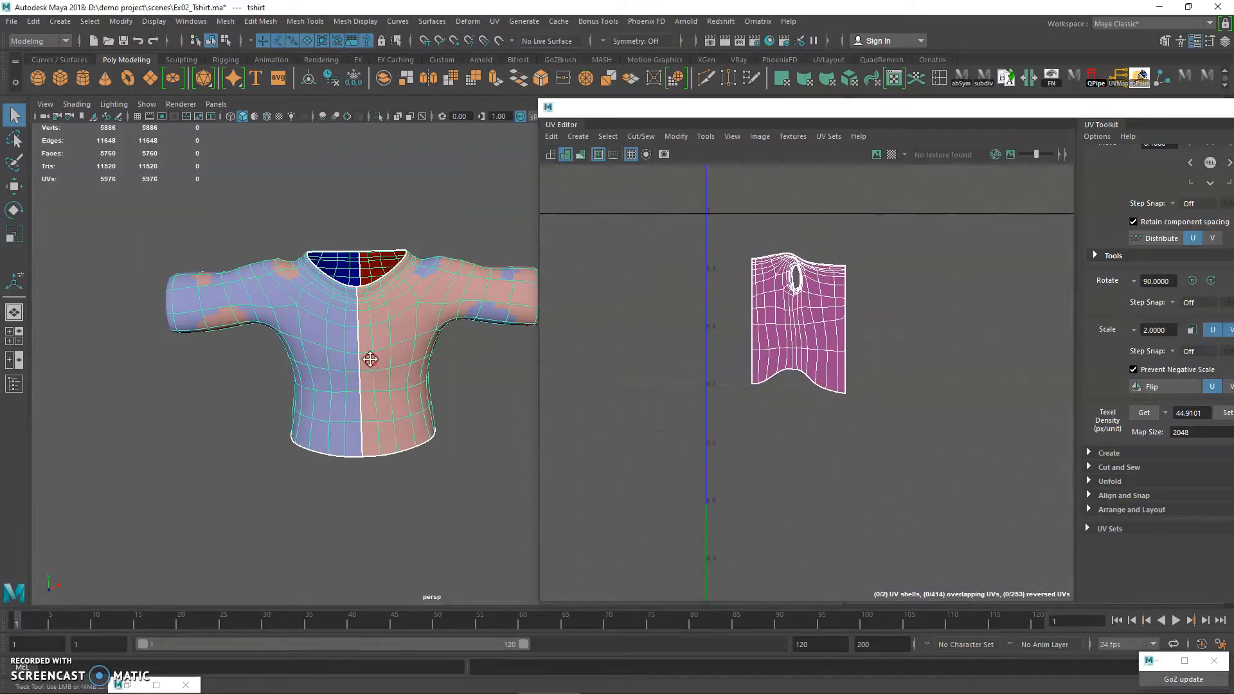
alt+middle_drag(370, 361, 367, 432)
alt+right_drag(367, 432, 501, 437)
alt+middle_drag(759, 441, 796, 445)
alt+right_drag(270, 399, 261, 391)
alt+middle_drag(284, 388, 384, 275)
alt+right_drag(384, 275, 267, 284)
alt+right_drag(831, 352, 736, 360)
alt+middle_drag(816, 382, 762, 351)
alt+right_drag(761, 351, 792, 349)
alt+middle_drag(792, 349, 744, 314)
alt+middle_drag(491, 318, 491, 322)
alt+middle_drag(724, 335, 768, 394)
alt+right_drag(769, 395, 790, 394)
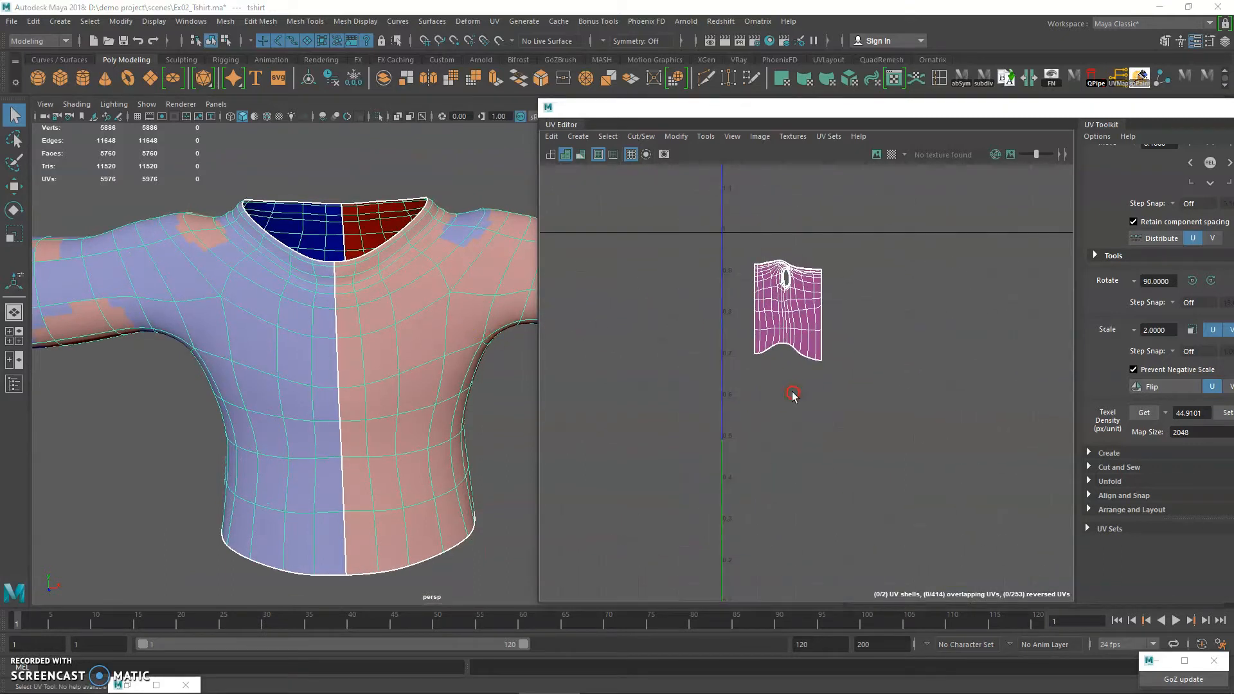
- Delete all of the T-shirt's existing UVs and return the mesh to object mode
right_drag(763, 284, 814, 285)
drag(715, 238, 952, 463)
key(Delete)
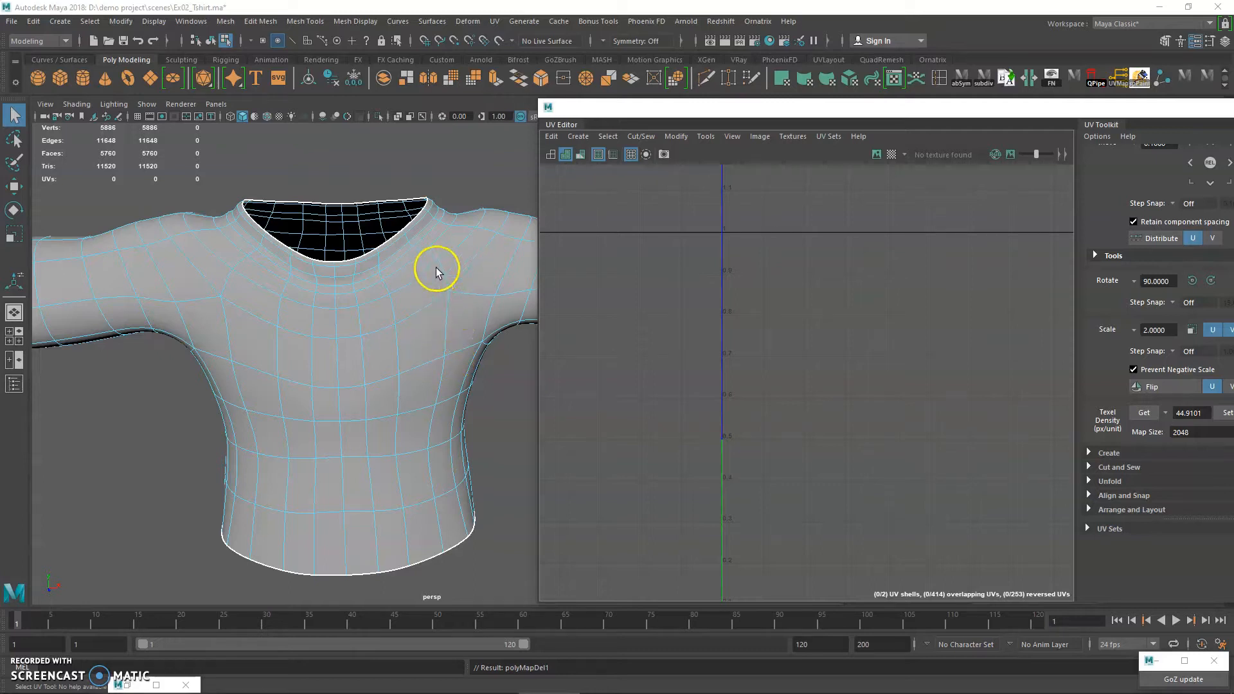
right_drag(434, 267, 469, 254)
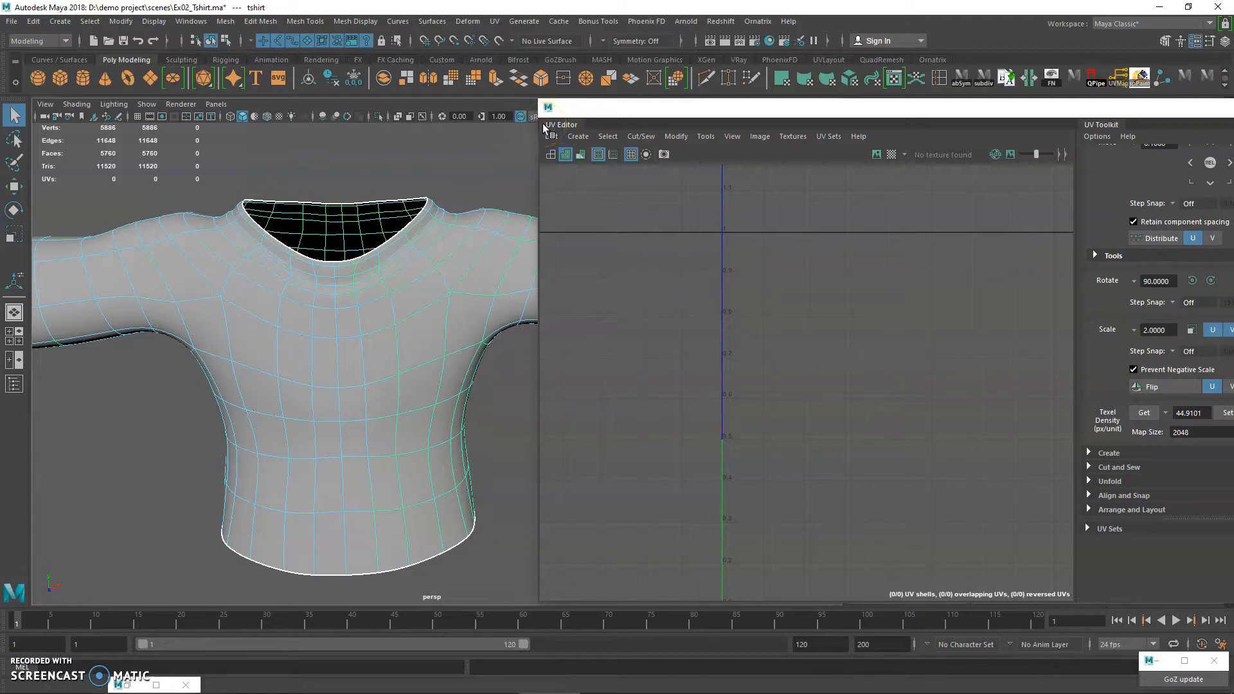
- Move the UV Editor off the model and inspect the whole T-shirt from the front and above
drag(568, 100, 661, 191)
alt+drag(526, 303, 419, 341)
alt+right_drag(457, 427, 487, 432)
alt+drag(482, 427, 433, 412)
alt+right_drag(414, 441, 408, 302)
alt+middle_drag(408, 302, 397, 357)
alt+drag(385, 392, 415, 392)
mouse_move(417, 394)
alt+right_down()
mouse_move(393, 364)
mouse_move(413, 369)
alt+right_up()
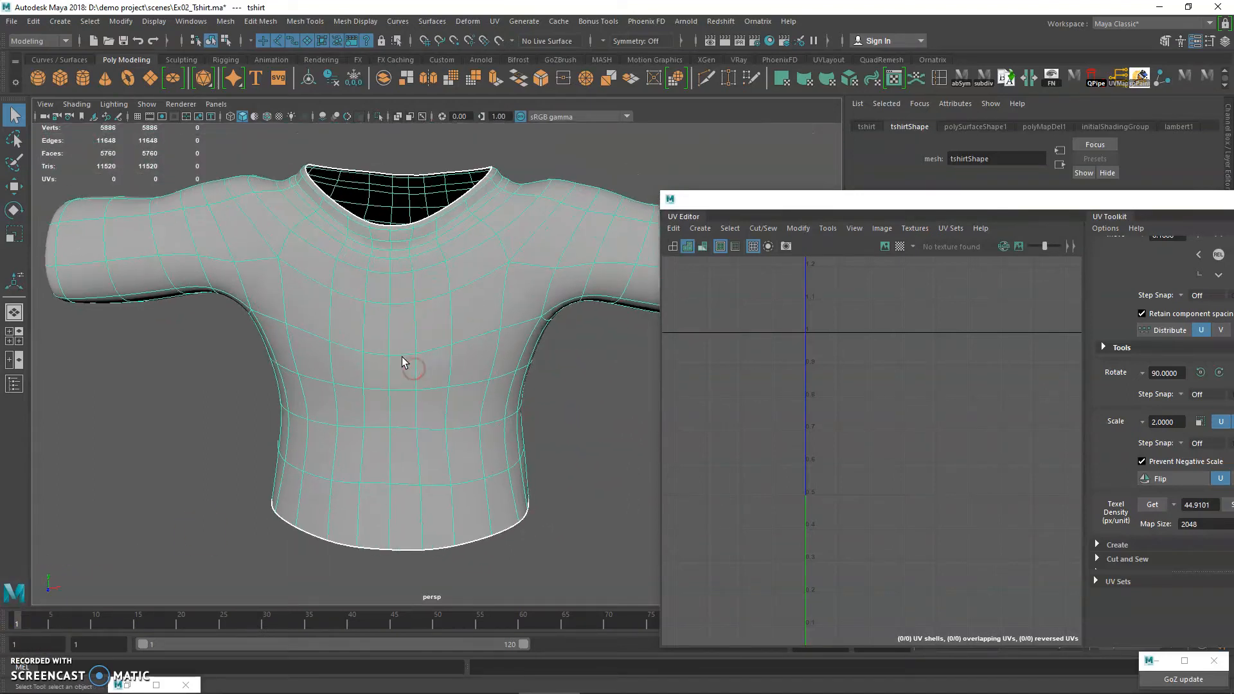
alt+middle_drag(429, 322, 418, 328)
alt+drag(419, 328, 422, 353)
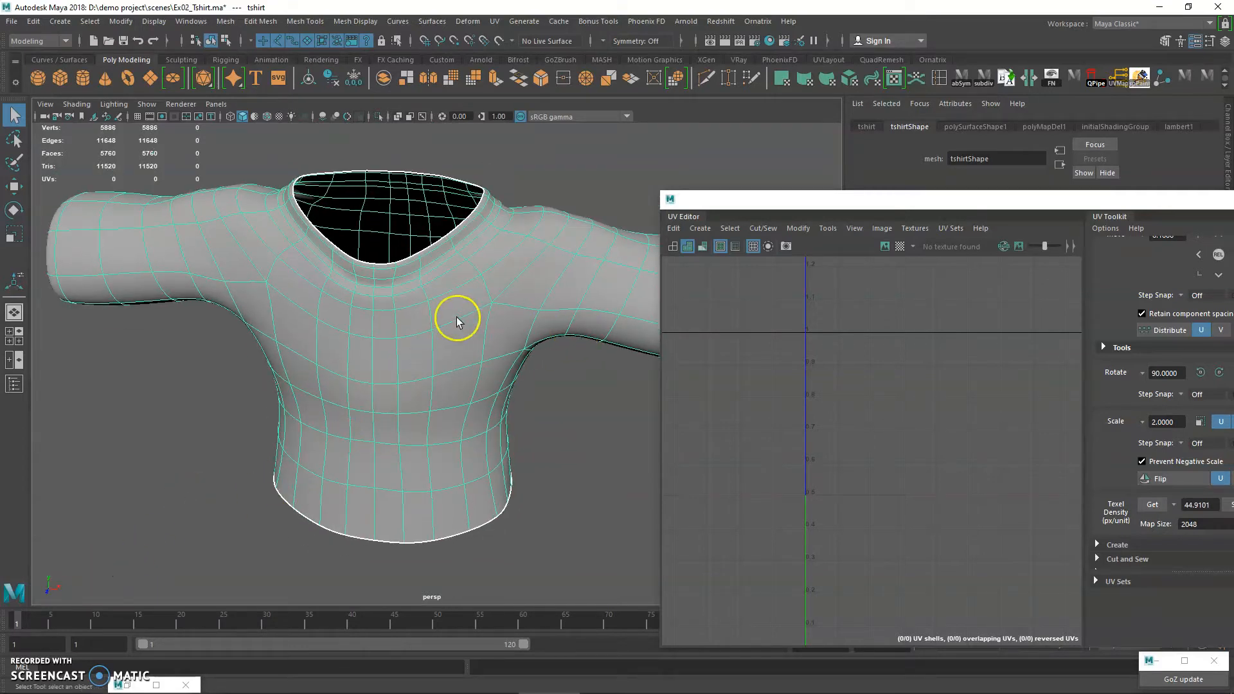
- Apply a planar UV projection to the T-shirt along the Y axis, fitted to the bounding box
click(492, 184)
click(444, 187)
click(494, 22)
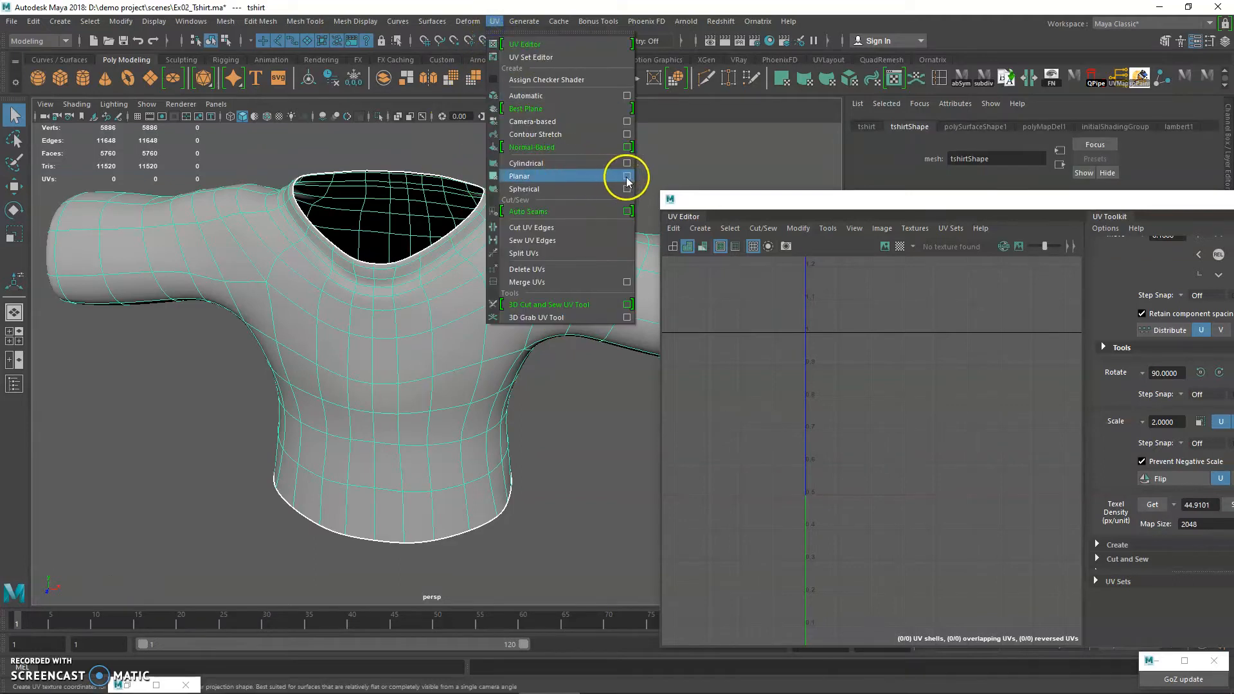
click(627, 176)
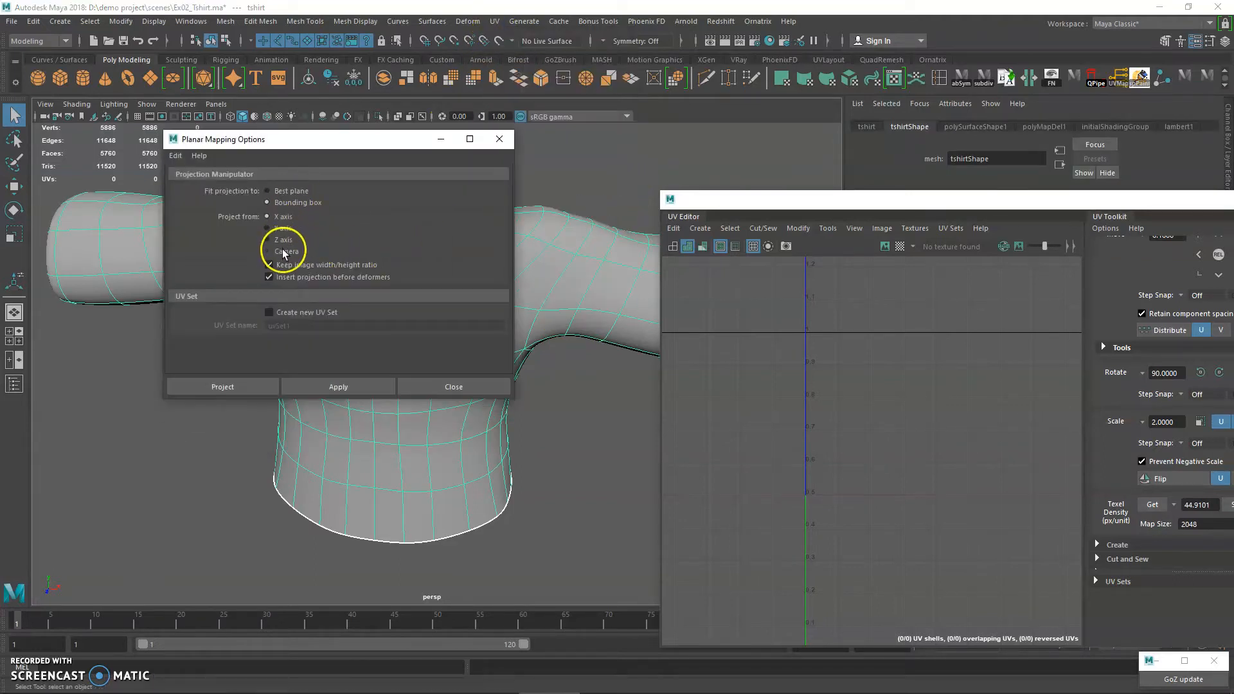
click(341, 384)
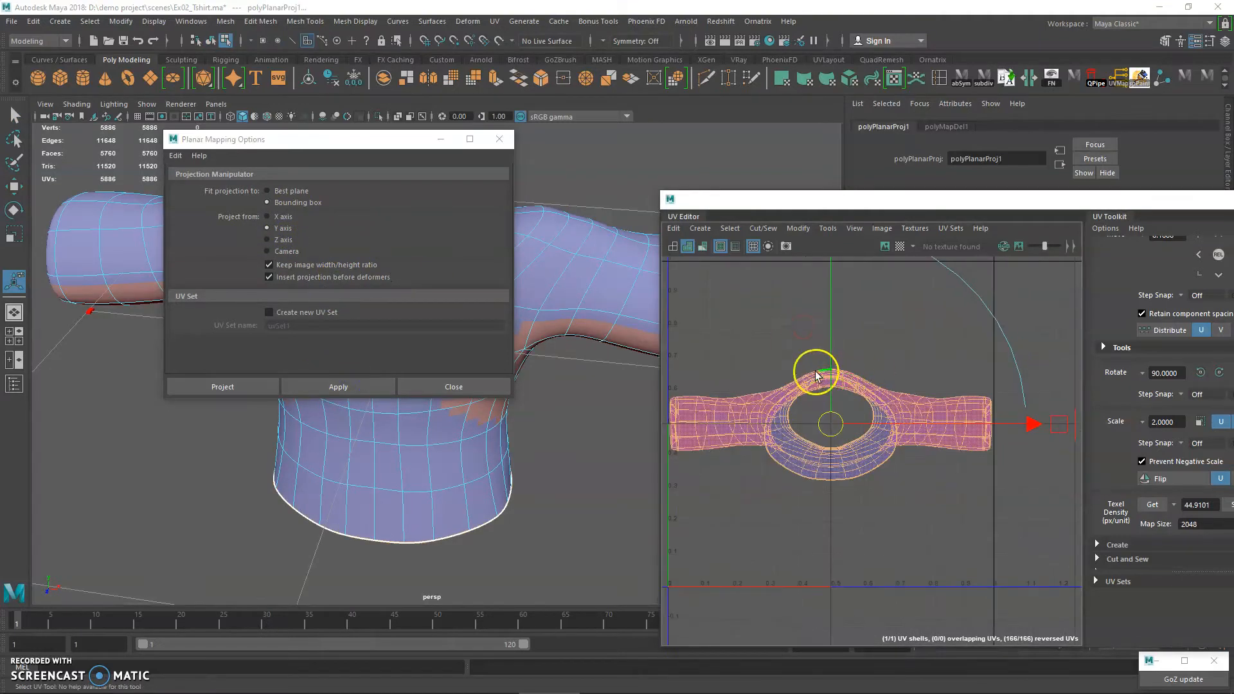
- Apply a planar UV projection to the T-shirt from the Z axis and close the mapping options
click(269, 238)
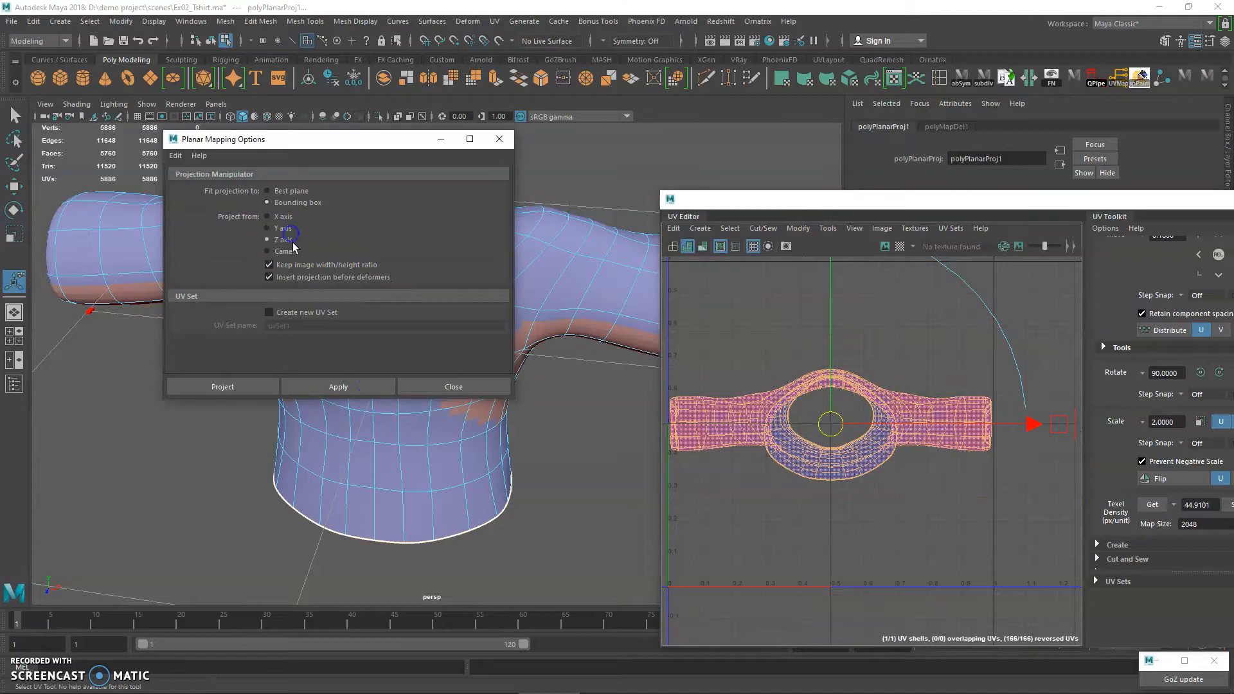
click(362, 380)
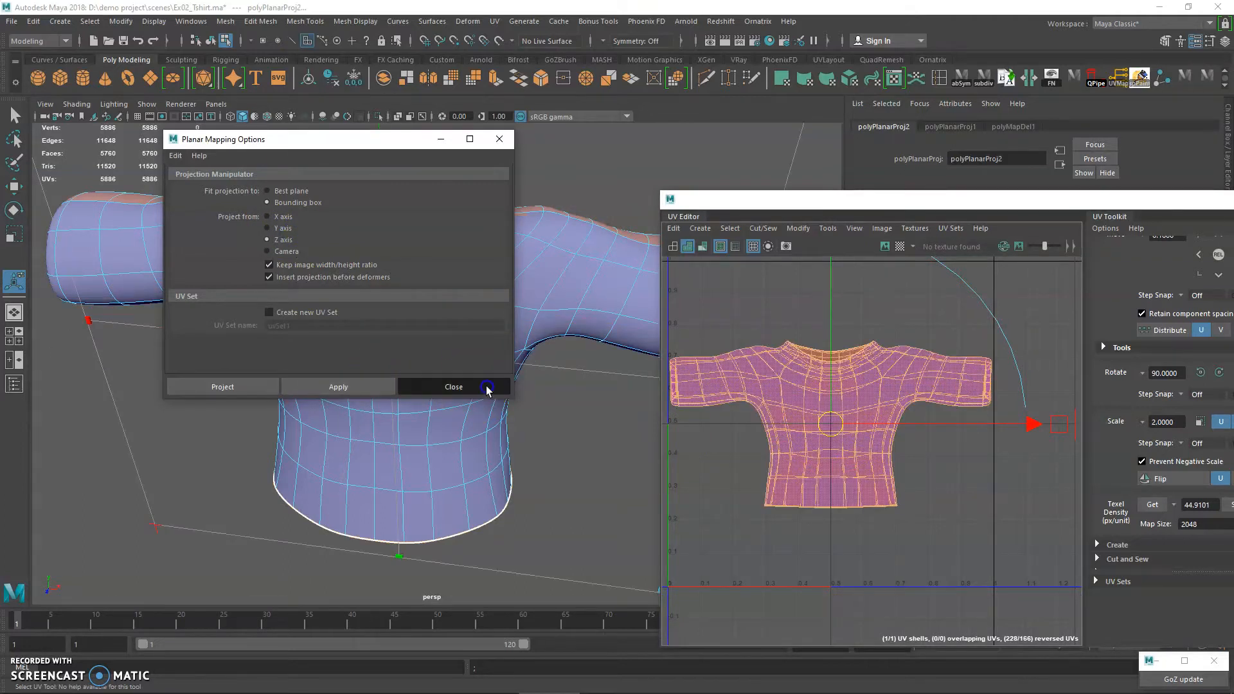
click(488, 386)
- Select a UV face at the shoulder and turn off the T-shirt's smooth mesh preview
alt+middle_drag(893, 403, 922, 422)
alt+right_drag(922, 421, 1003, 443)
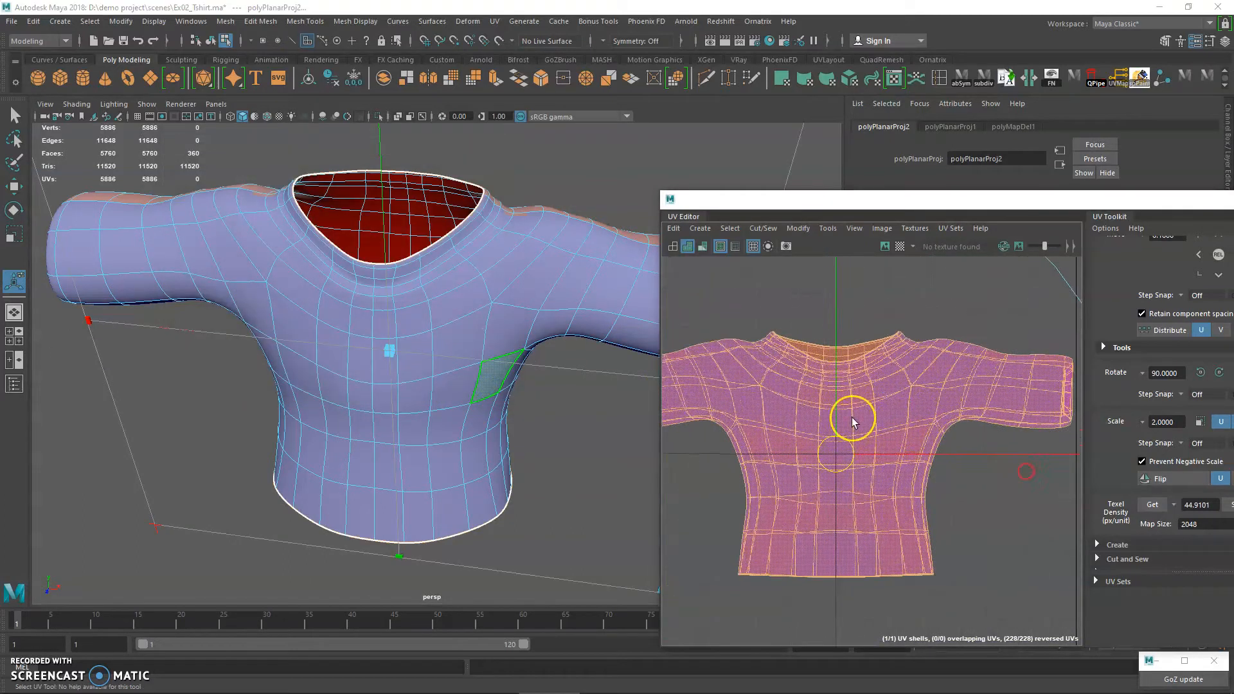
alt+middle_drag(854, 419, 936, 437)
alt+right_drag(936, 437, 1016, 478)
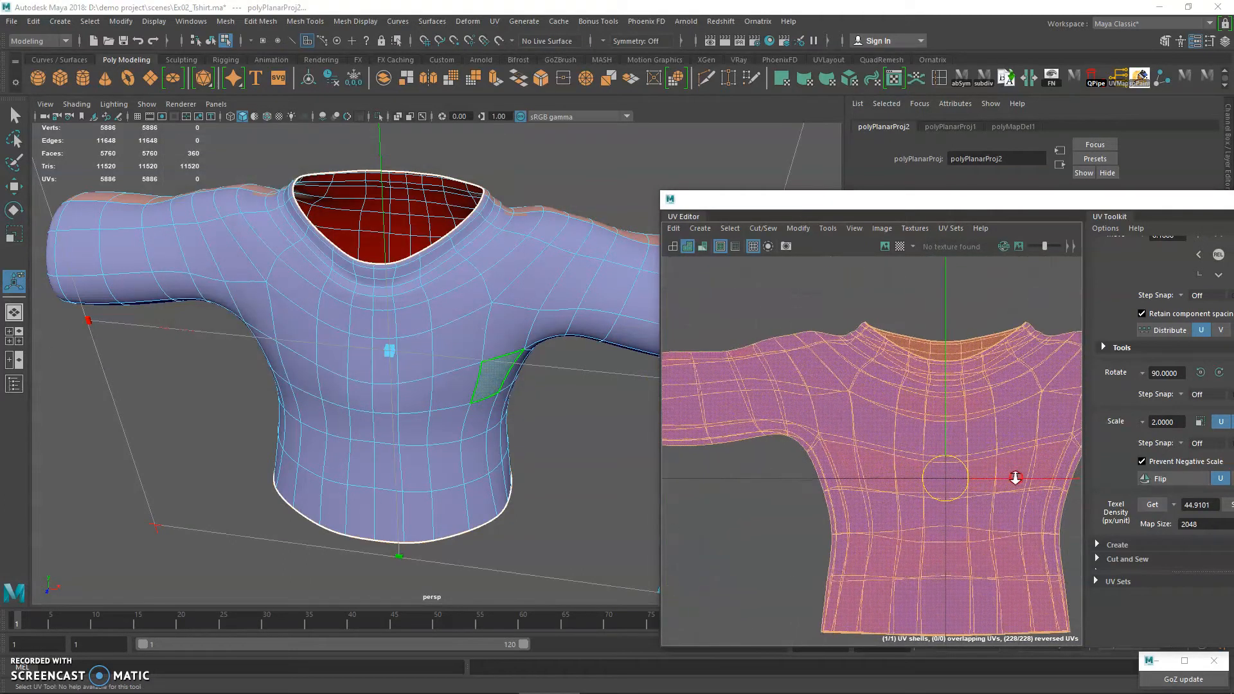
click(840, 351)
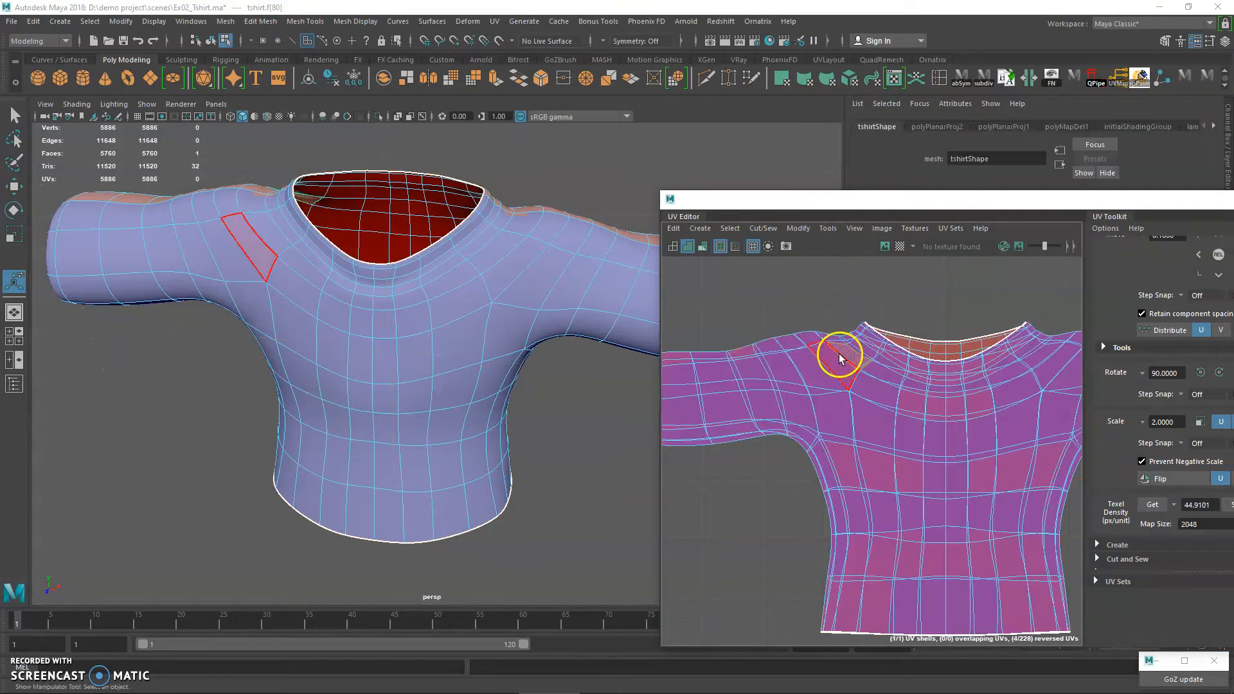
key(1)
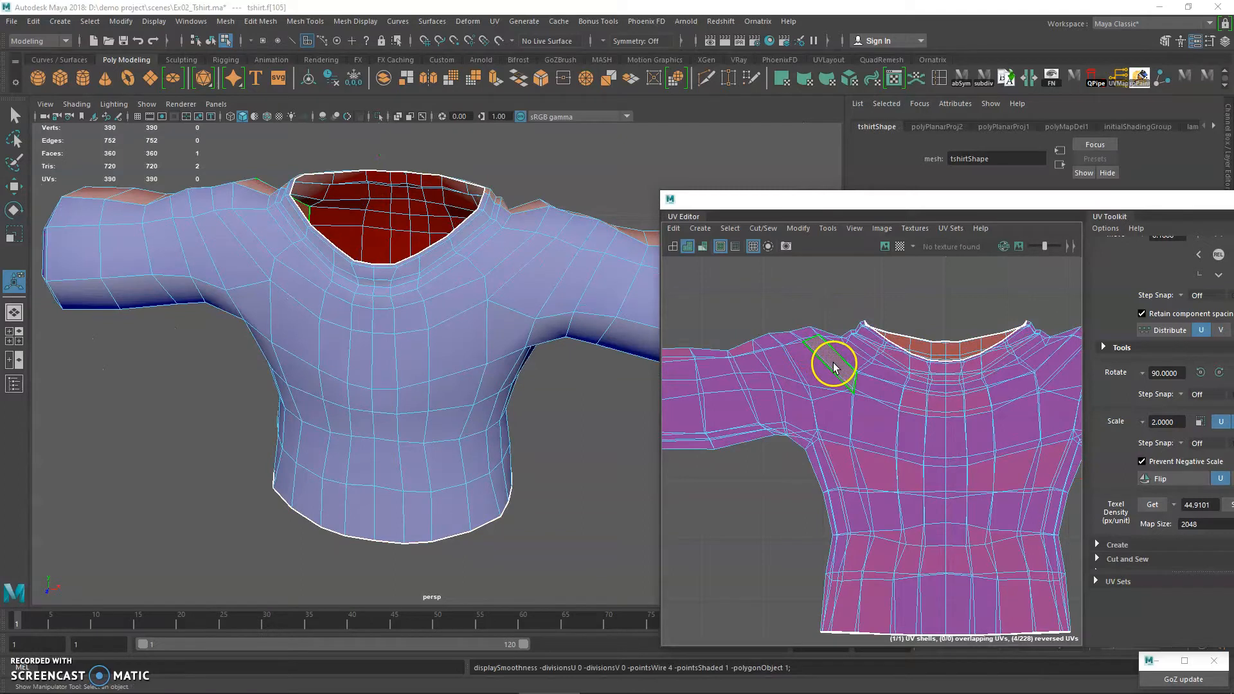
- Examine how the front and back shoulder faces overlap in the projected UV shell
alt+middle_drag(896, 364, 938, 339)
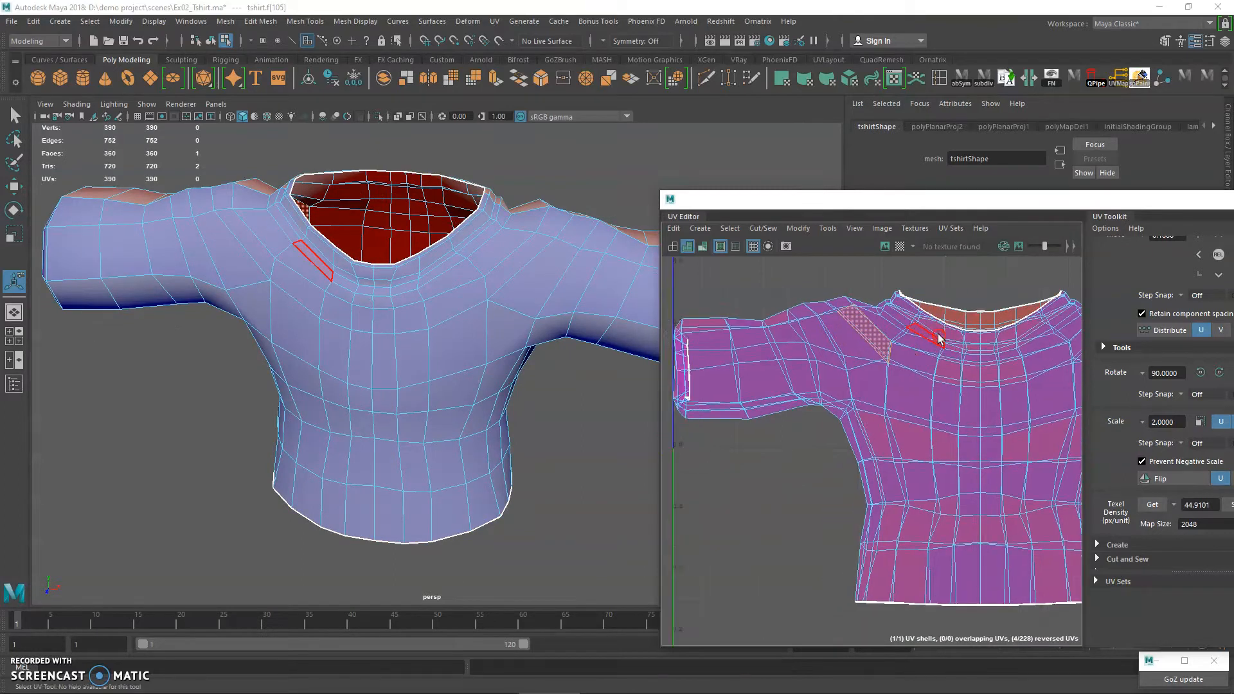
scroll(938, 340, down, 1)
alt+drag(494, 249, 358, 242)
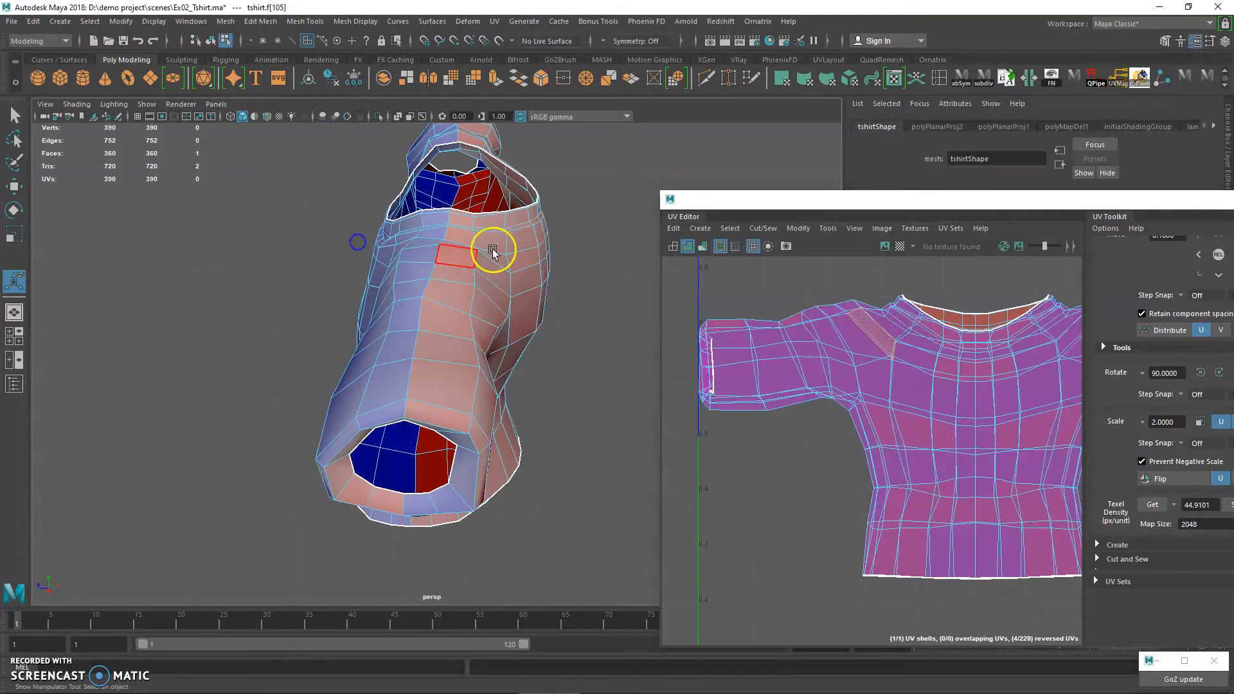
click(468, 262)
alt+drag(414, 282, 464, 298)
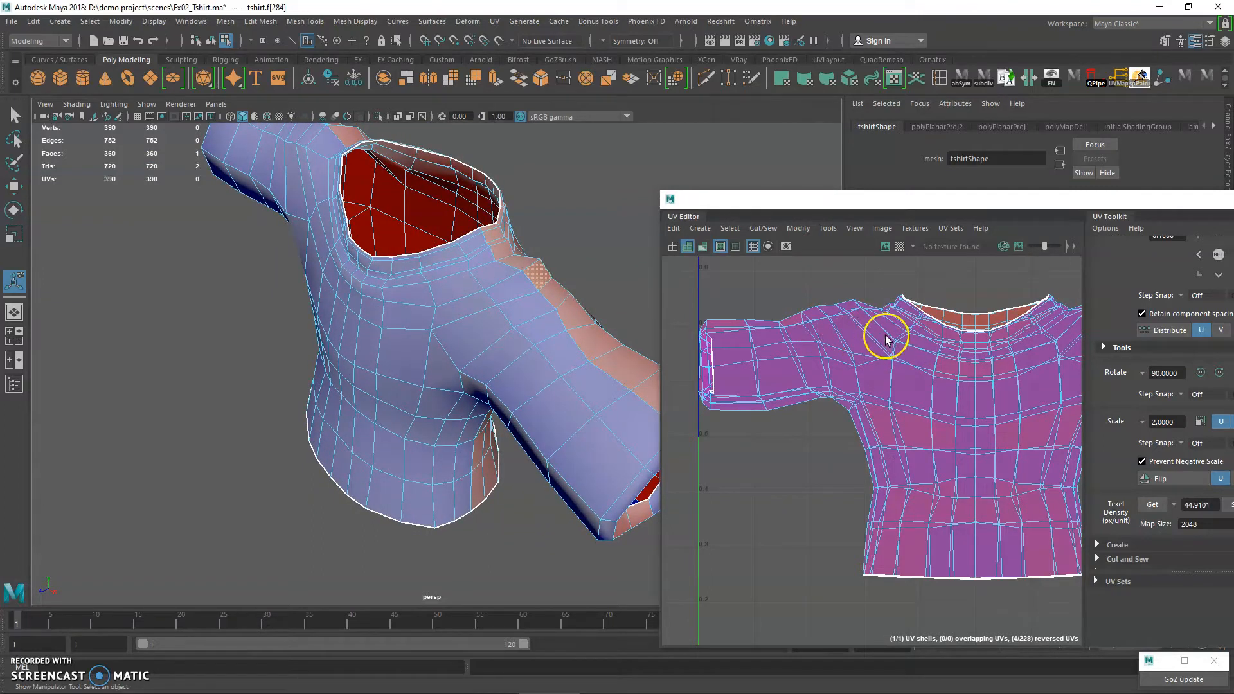
scroll(866, 366, up, 3)
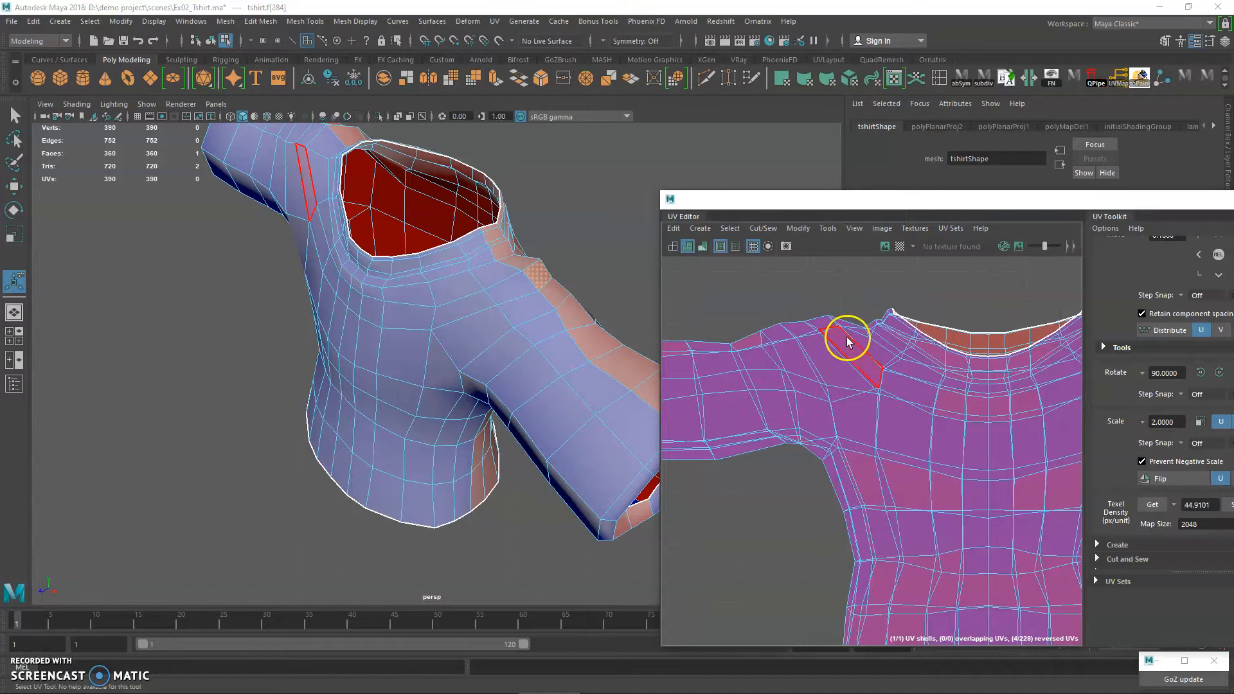
scroll(909, 354, down, 4)
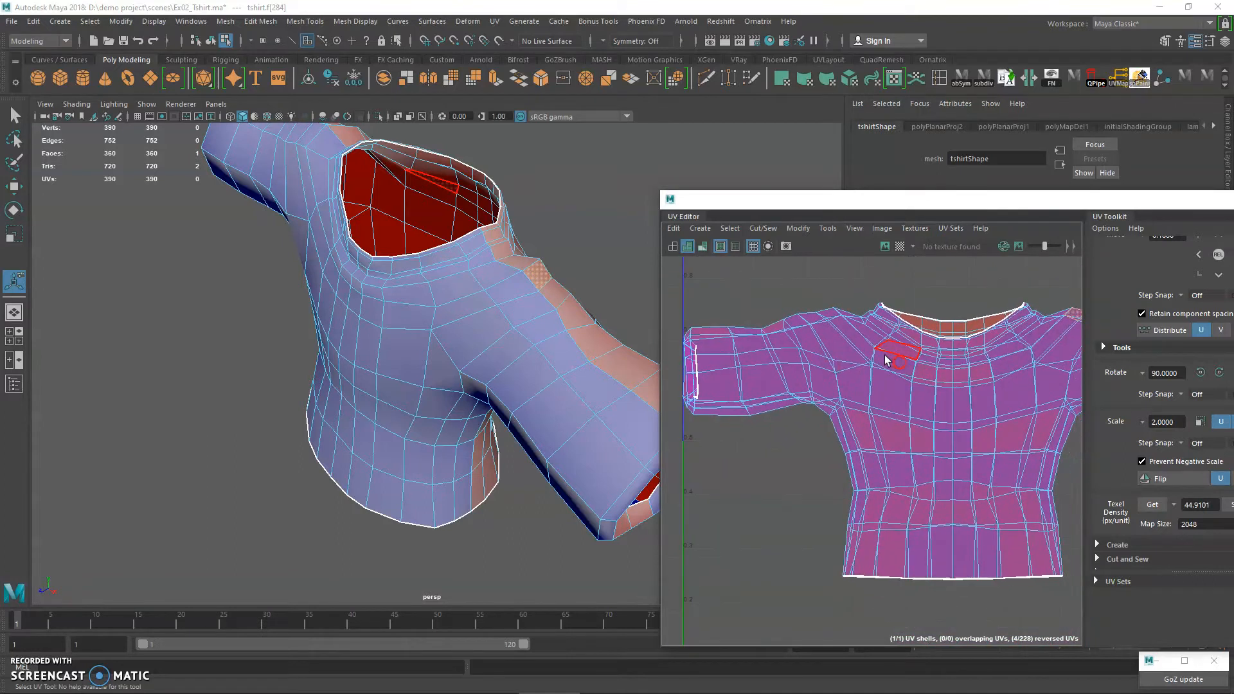
scroll(709, 325, down, 2)
alt+drag(477, 295, 529, 314)
alt+middle_drag(368, 318, 451, 304)
alt+right_drag(452, 304, 476, 348)
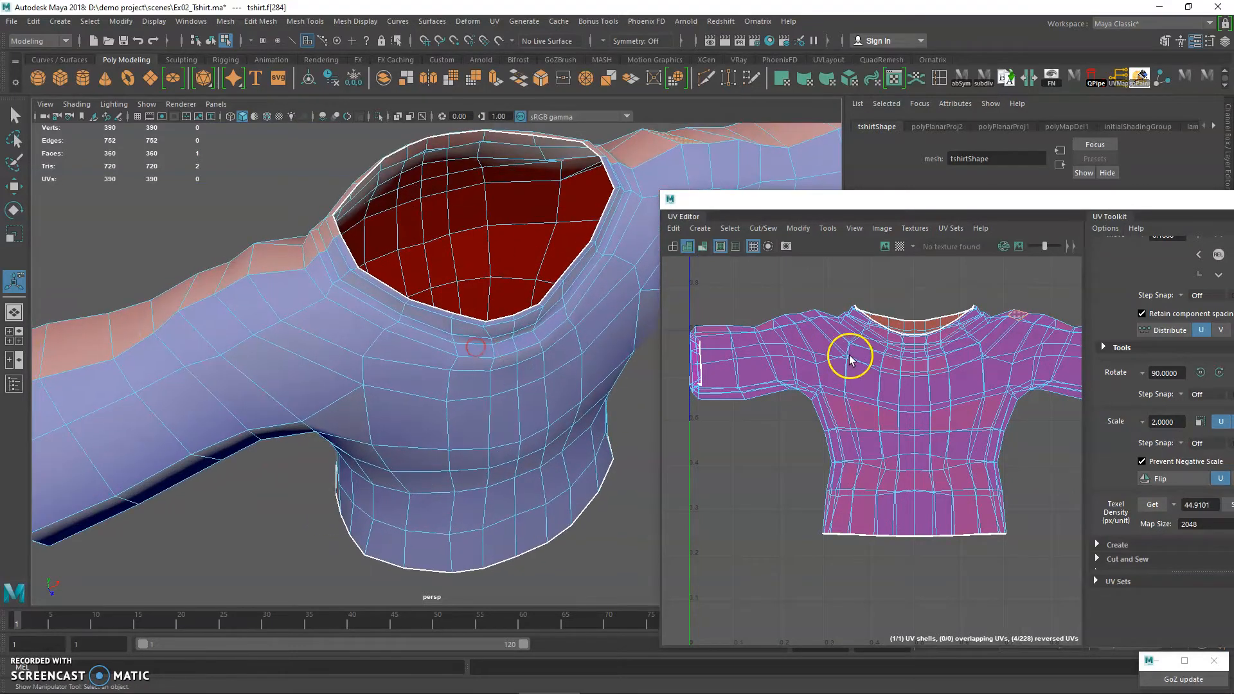
alt+drag(350, 360, 429, 343)
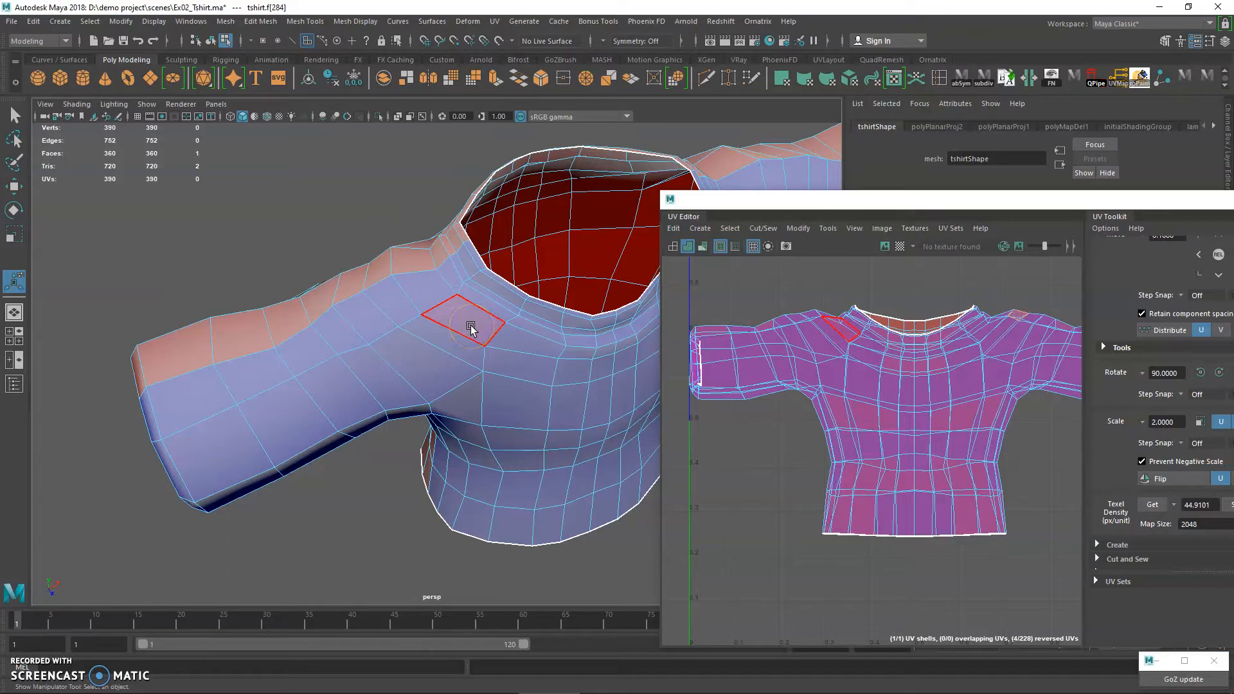
- Switch to edge selection, select the edge loop along the side under the arm, and check both sides of the body
alt+drag(471, 328, 469, 278)
right_drag(464, 268, 463, 238)
double_click(441, 255)
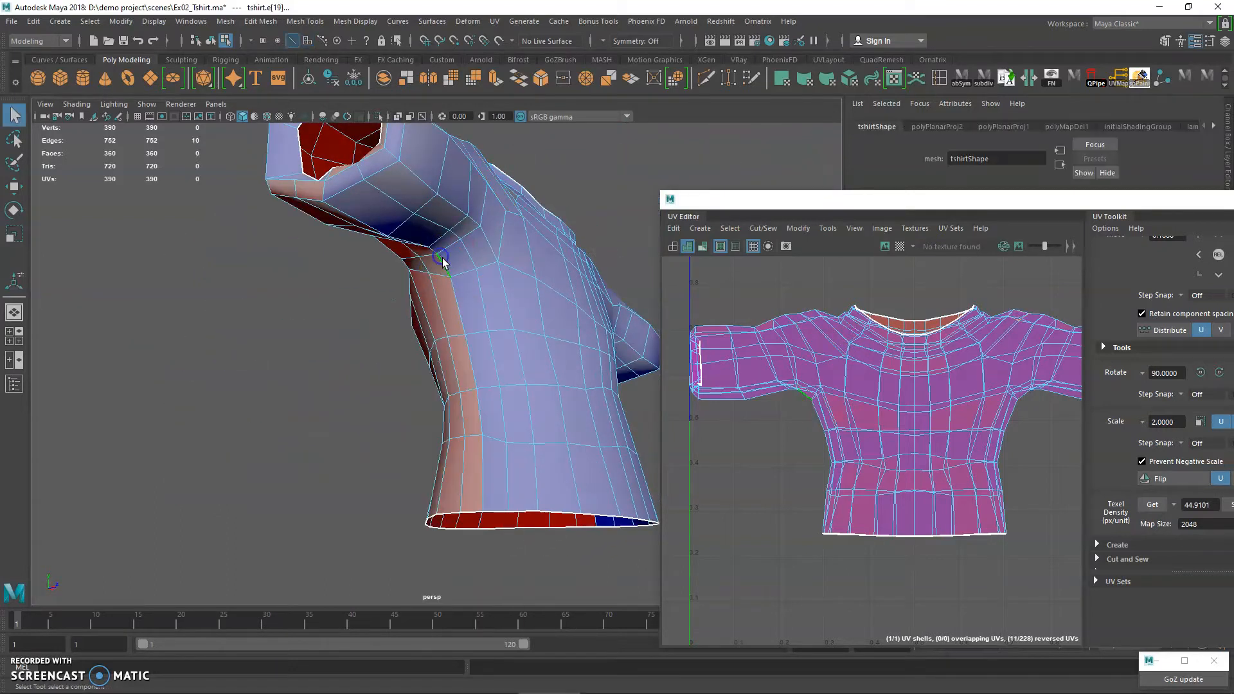
alt+middle_drag(525, 321, 429, 348)
alt+drag(429, 348, 404, 303)
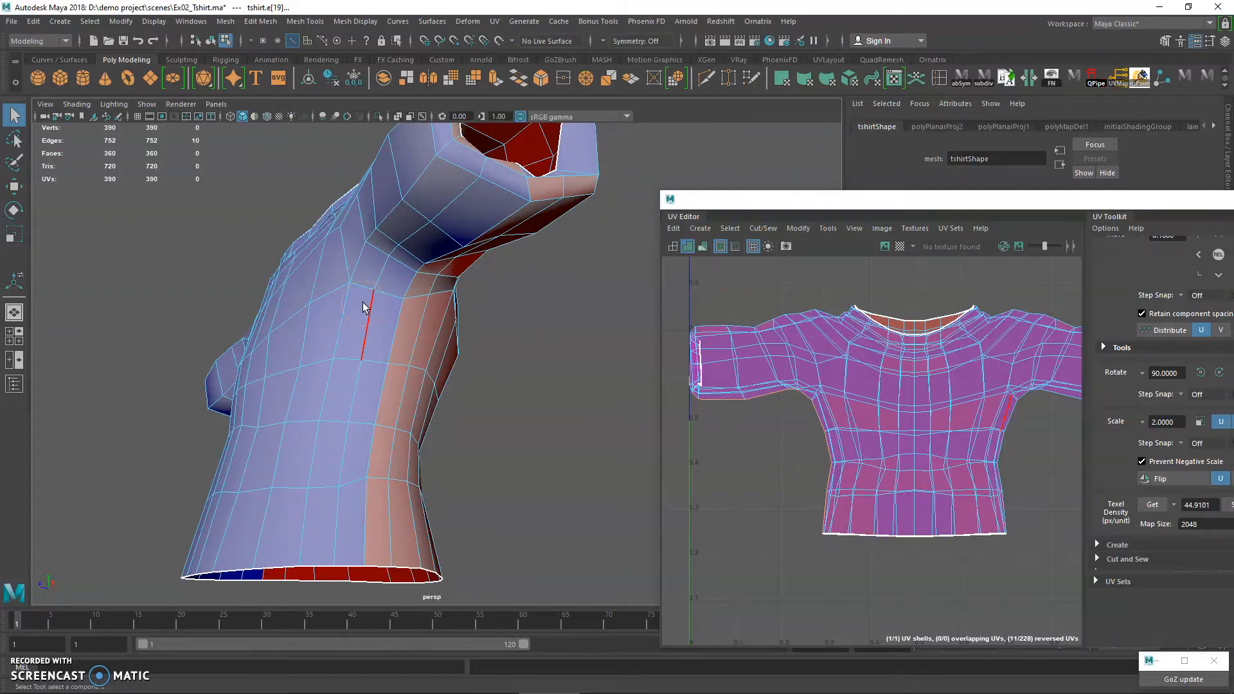
alt+drag(267, 303, 421, 254)
alt+drag(453, 312, 489, 359)
- Select a single edge on the side of the body and clear the UV Editor window off the 3D view
click(449, 418)
drag(1177, 205, 1001, 208)
click(1094, 204)
- Select the edge loop running along the sleeve's underside and down the body's side to the hem as the seam
alt+drag(514, 303, 545, 370)
alt+middle_drag(545, 370, 548, 283)
scroll(527, 341, down, 5)
alt+drag(527, 315, 507, 284)
scroll(553, 309, up, 3)
alt+middle_drag(575, 321, 606, 380)
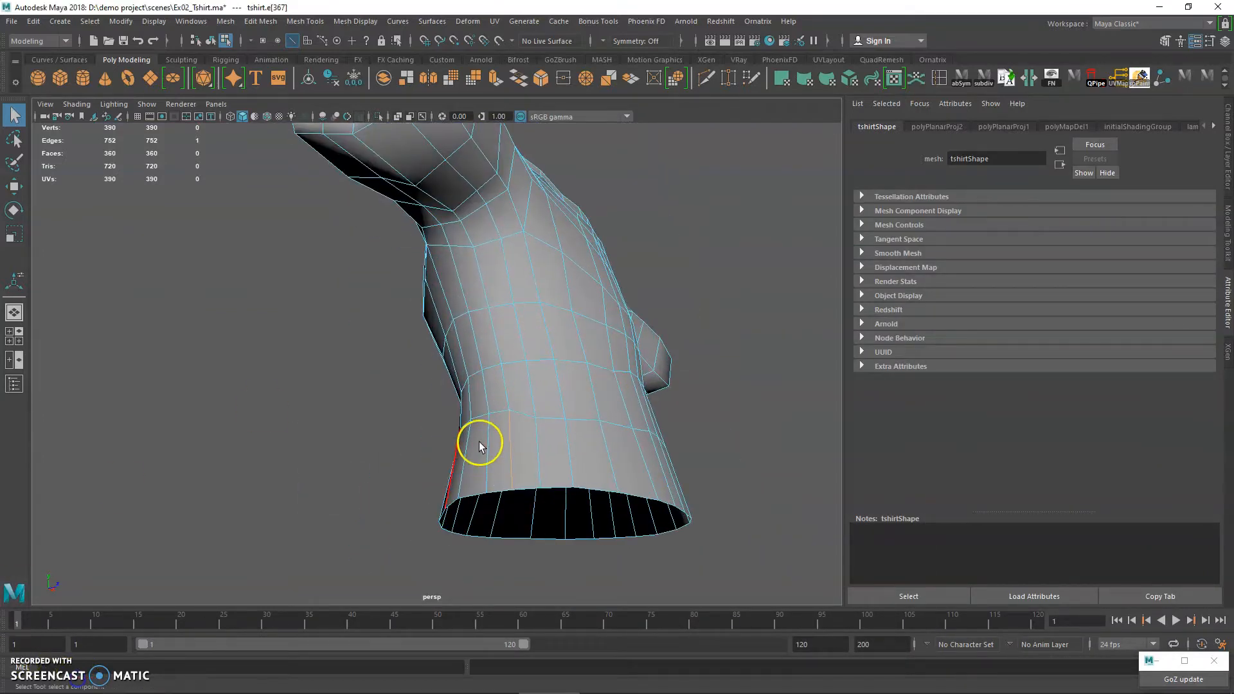
scroll(512, 433, up, 4)
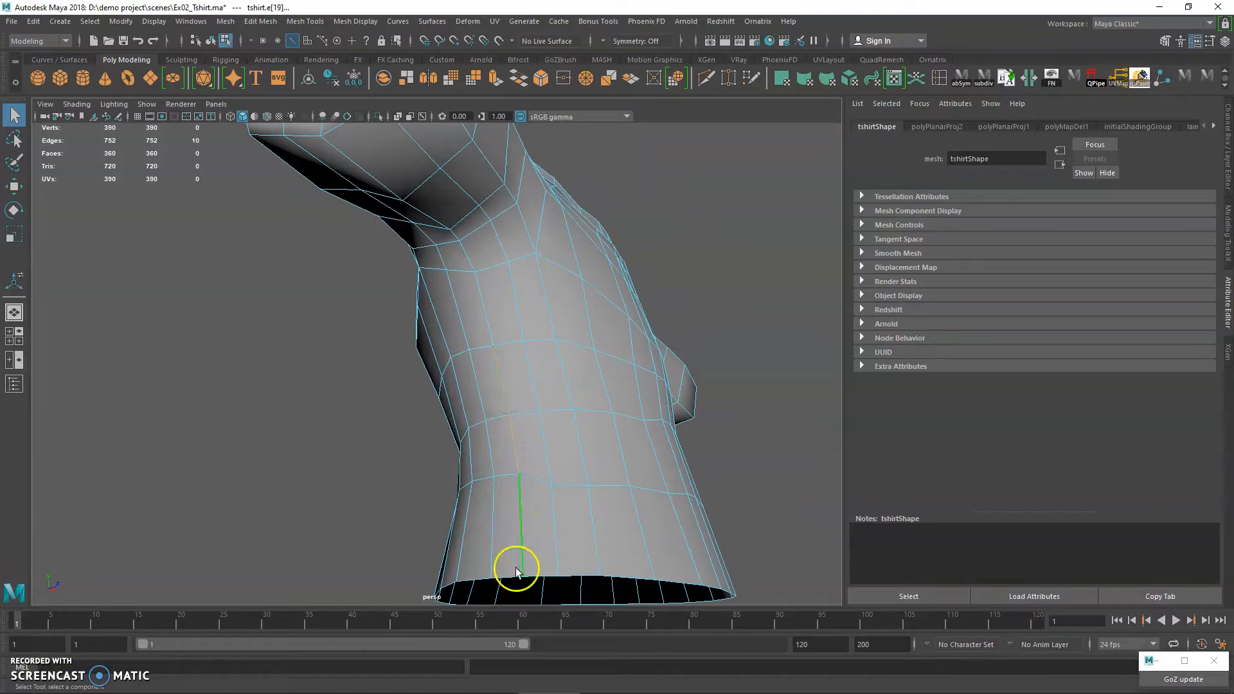
alt+drag(391, 237, 389, 286)
alt+middle_drag(466, 383, 477, 229)
alt+drag(476, 232, 543, 323)
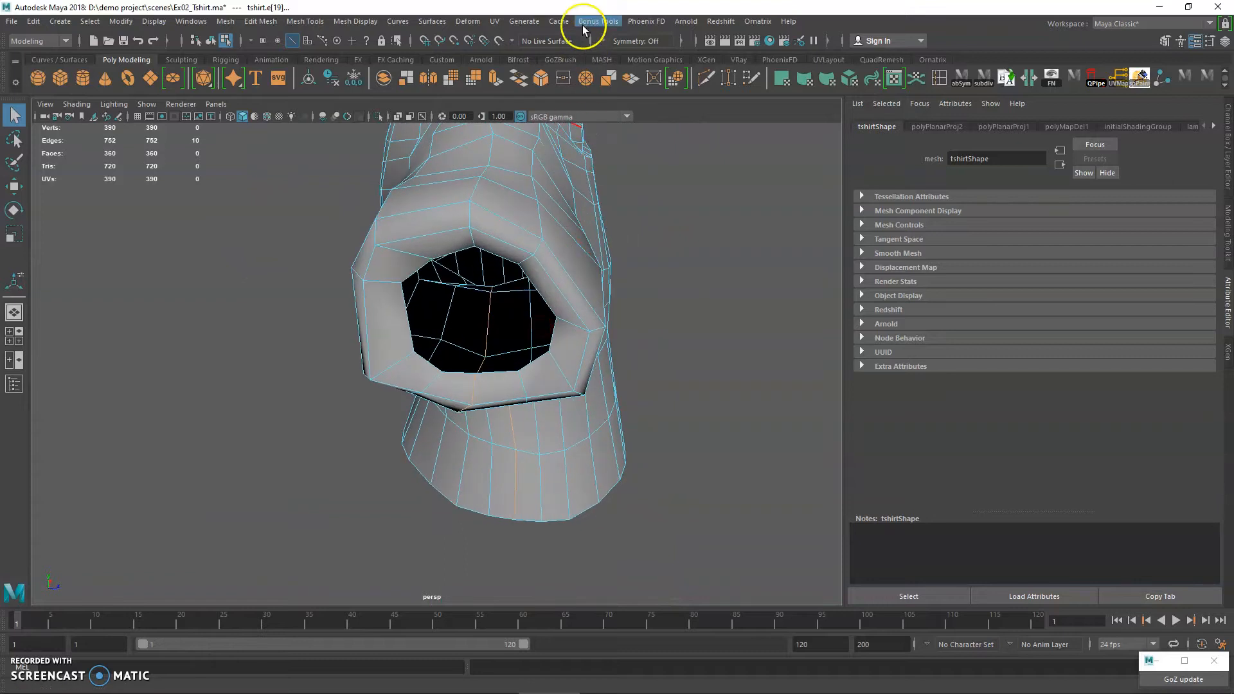
- Cut the UVs along the selected seam edges under the sleeve and down the side, then clear the edge selection
click(493, 21)
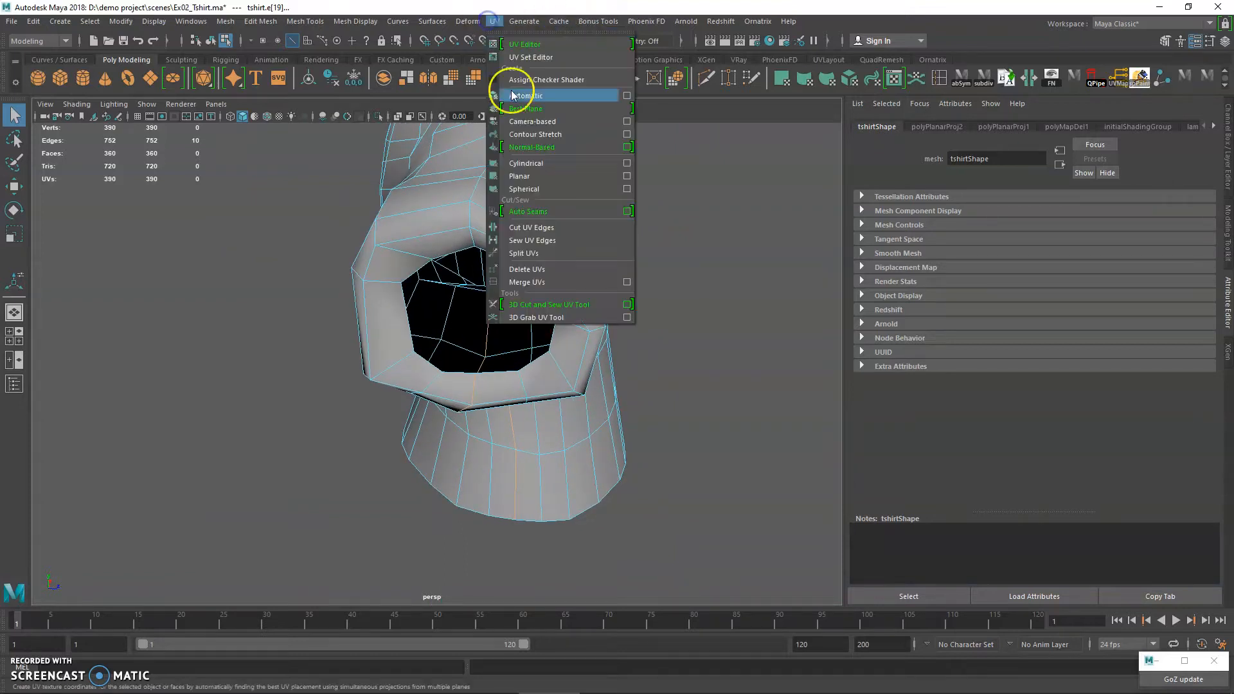
click(552, 229)
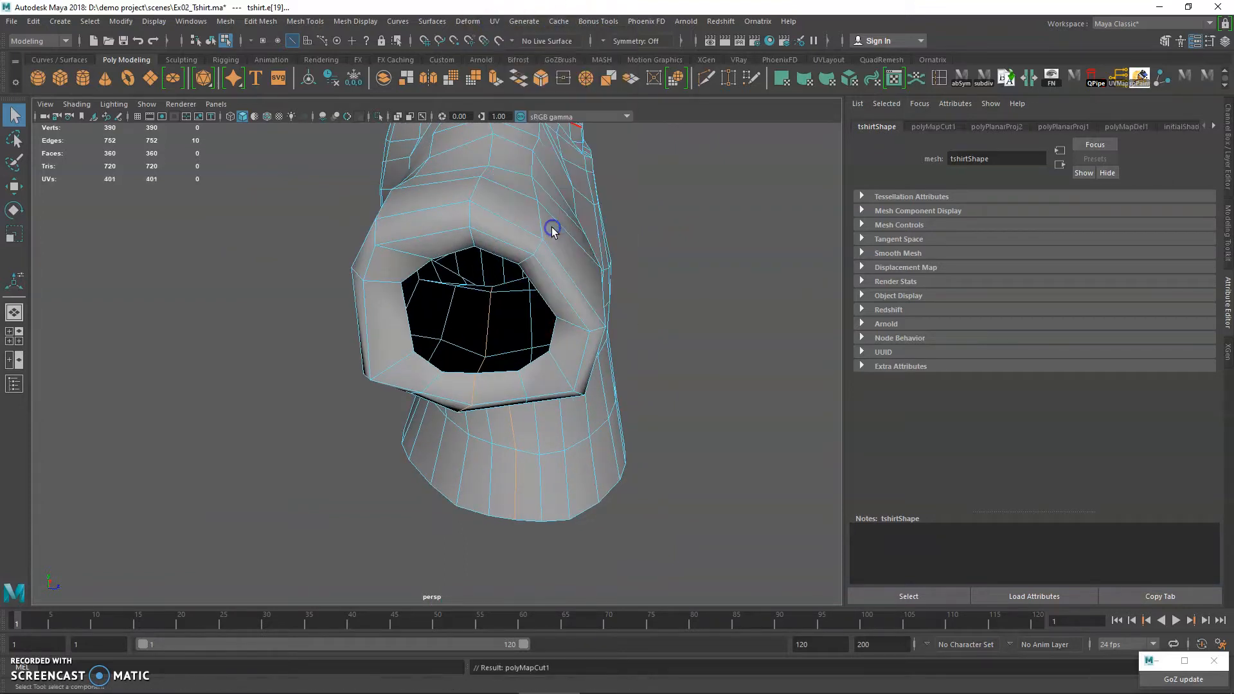
alt+drag(582, 300, 542, 327)
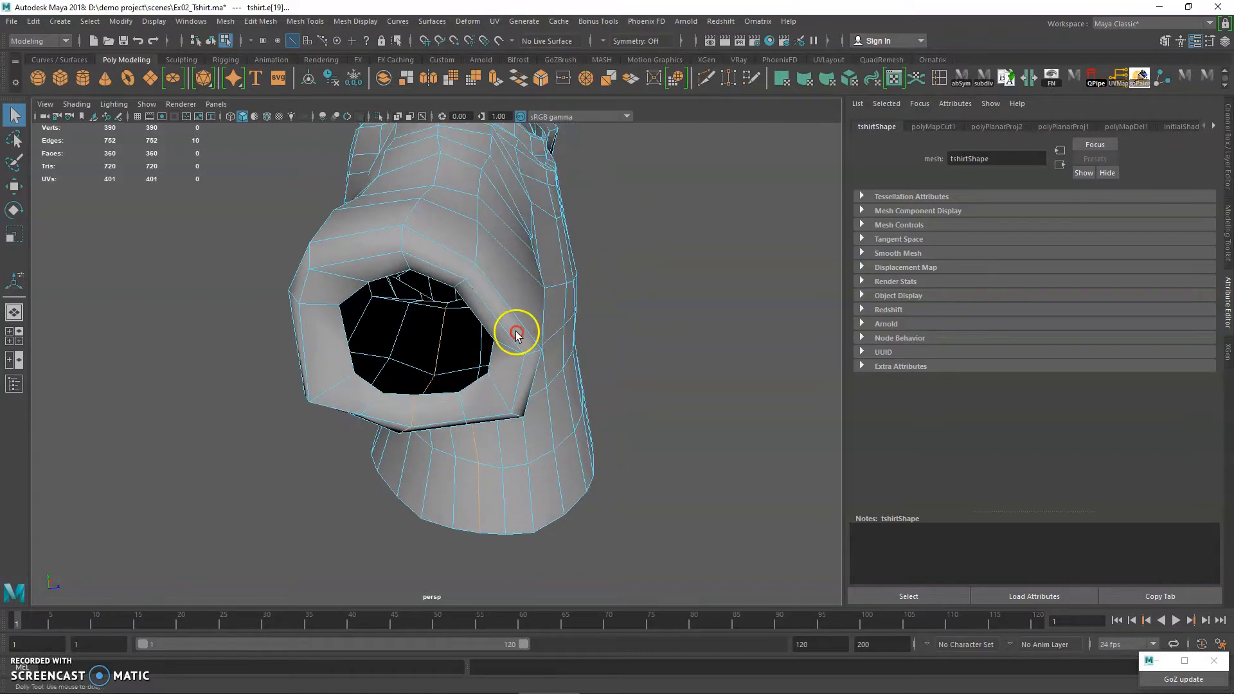
alt+right_drag(542, 327, 547, 362)
click(685, 368)
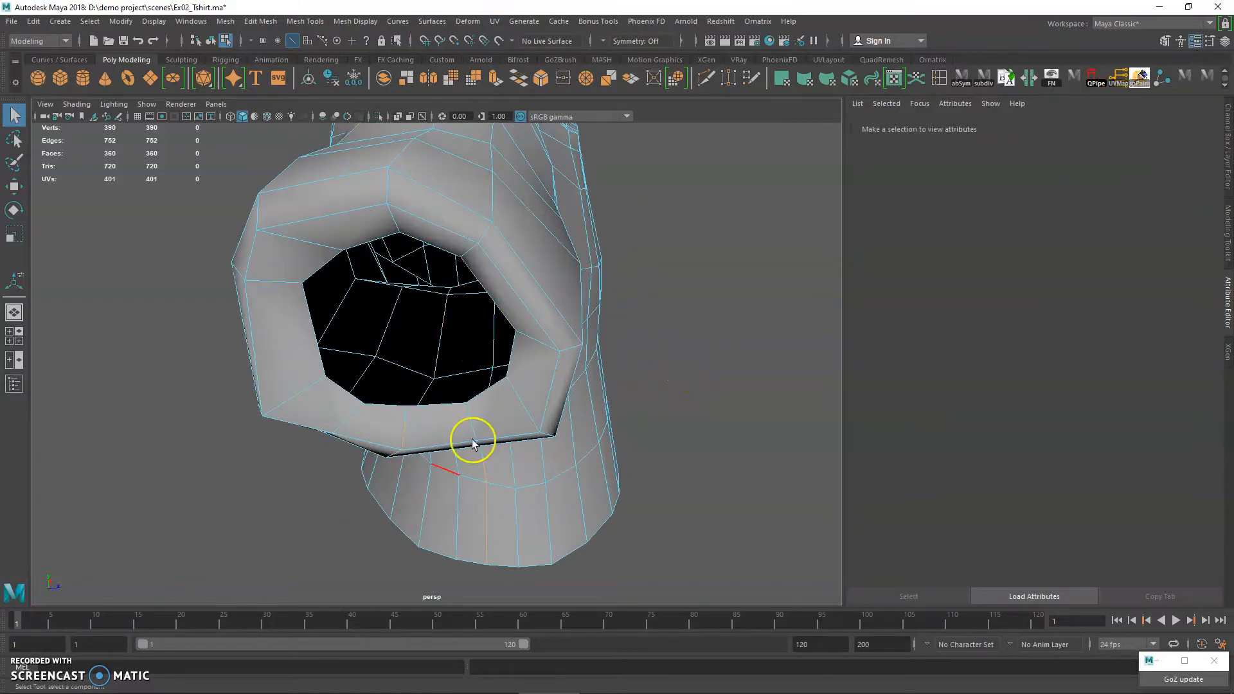
- Open the UV Editor and place it so the sleeve opening on the model stays in view
click(495, 23)
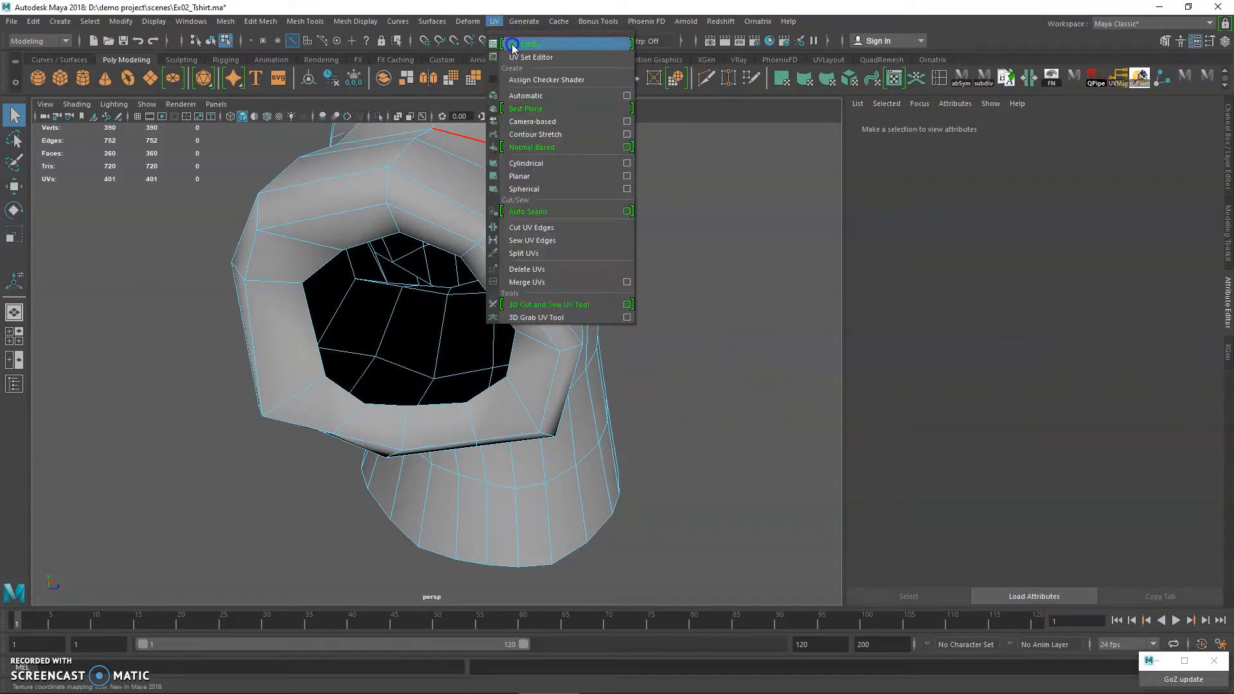
click(512, 45)
drag(600, 199, 804, 222)
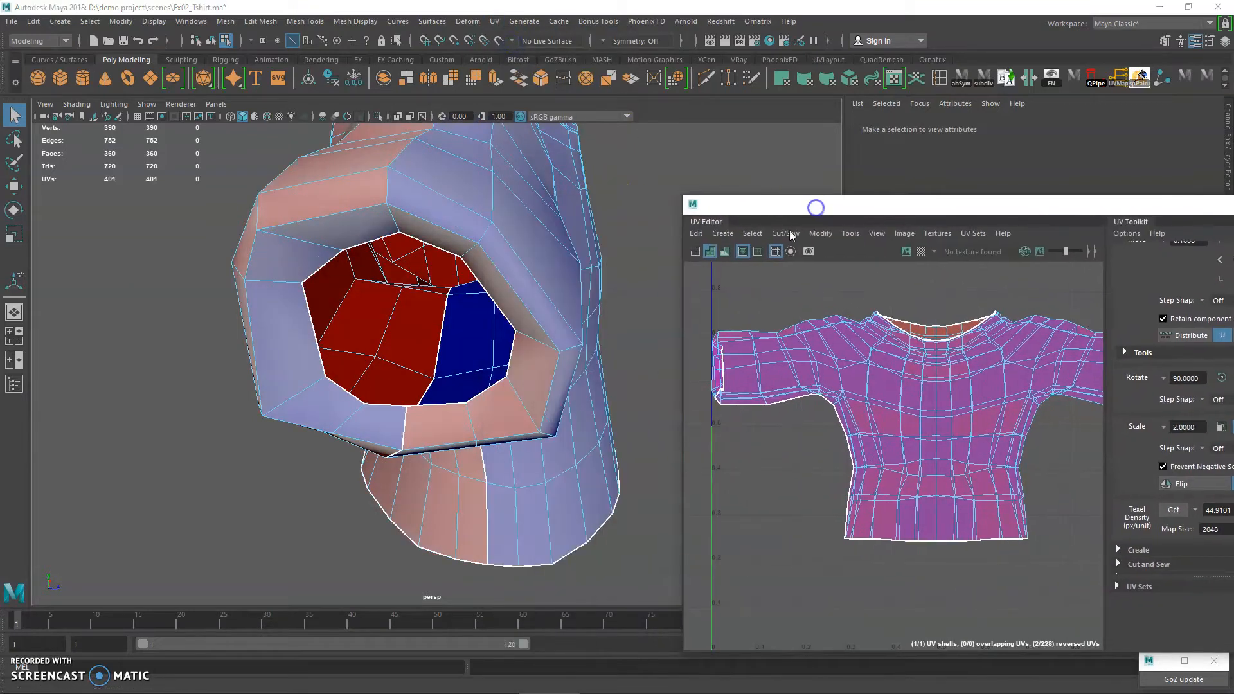
- Toggle the texture border display in the UV Editor and examine the cut seam along the sleeve and body side
click(742, 253)
click(742, 253)
click(742, 254)
click(741, 254)
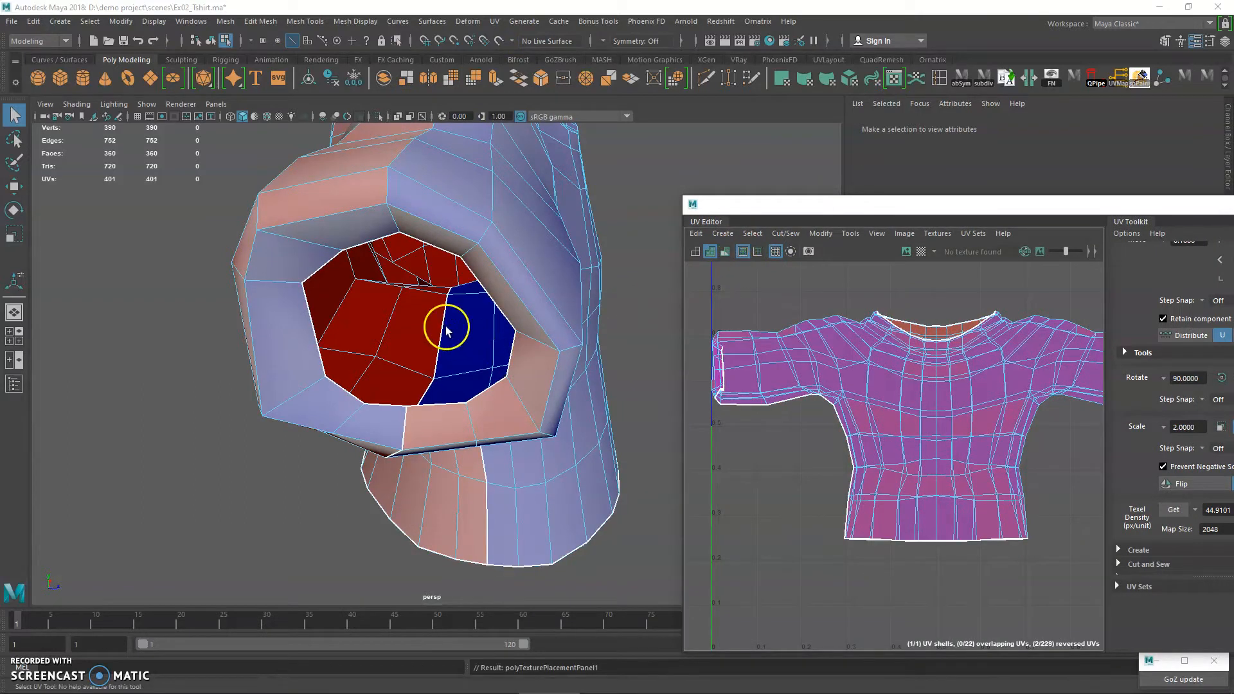
alt+drag(451, 318, 422, 273)
alt+drag(418, 334, 454, 282)
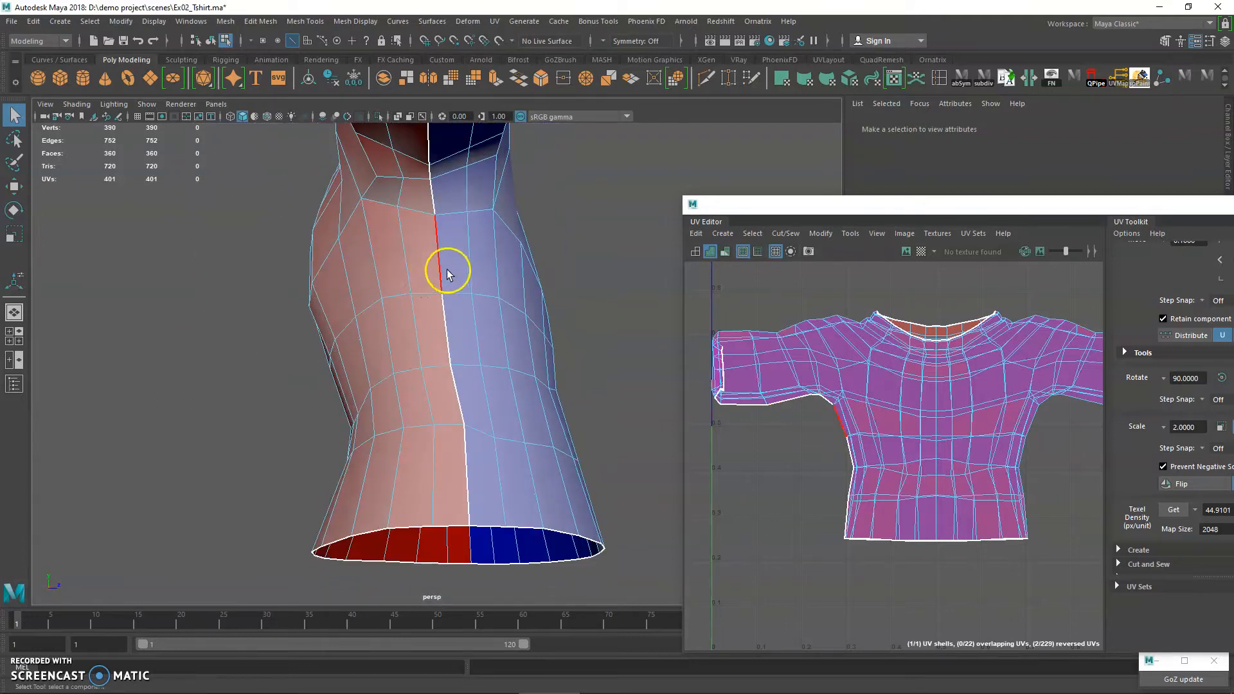
alt+right_drag(454, 289, 444, 323)
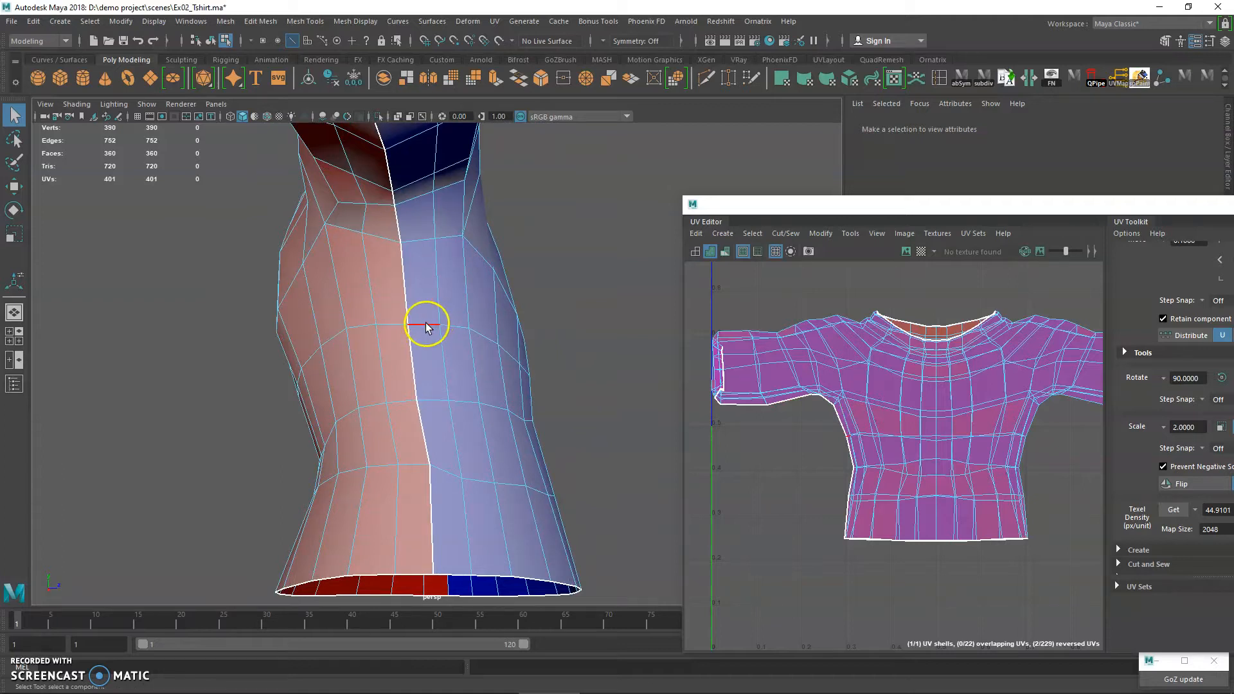
- Try cutting the UVs along the horizontal edge loop around the torso below the armpit, then undo the cut
double_click(426, 325)
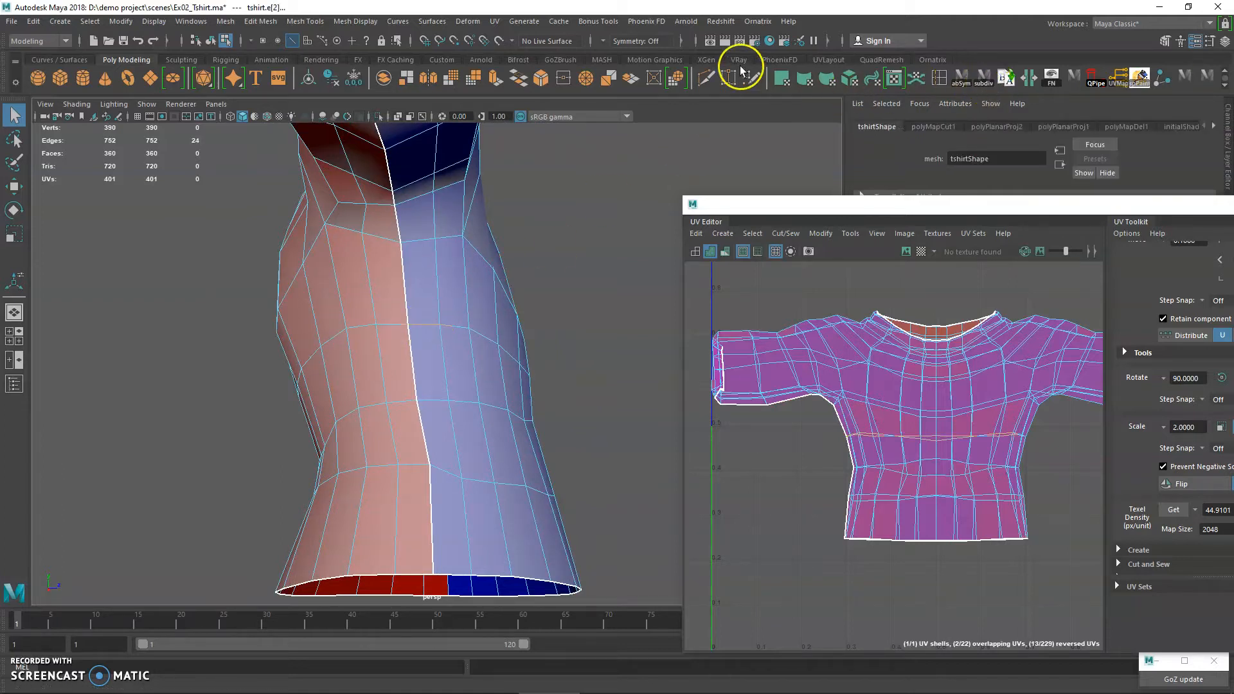
click(498, 23)
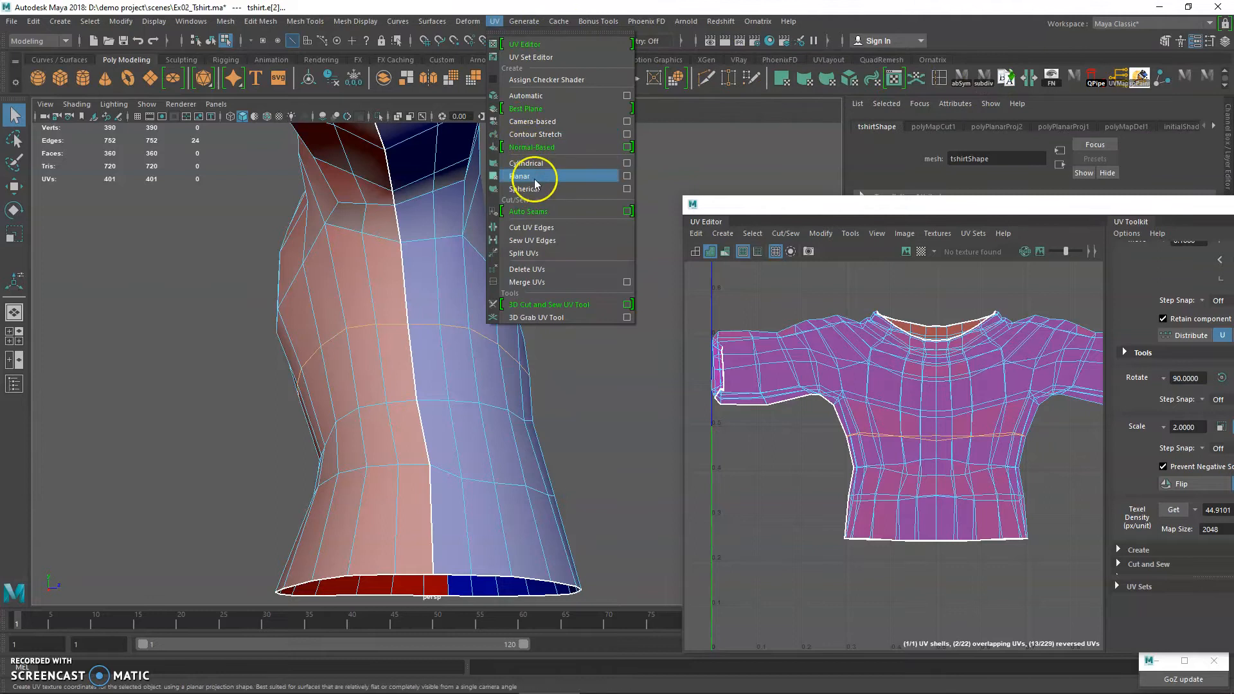
click(545, 229)
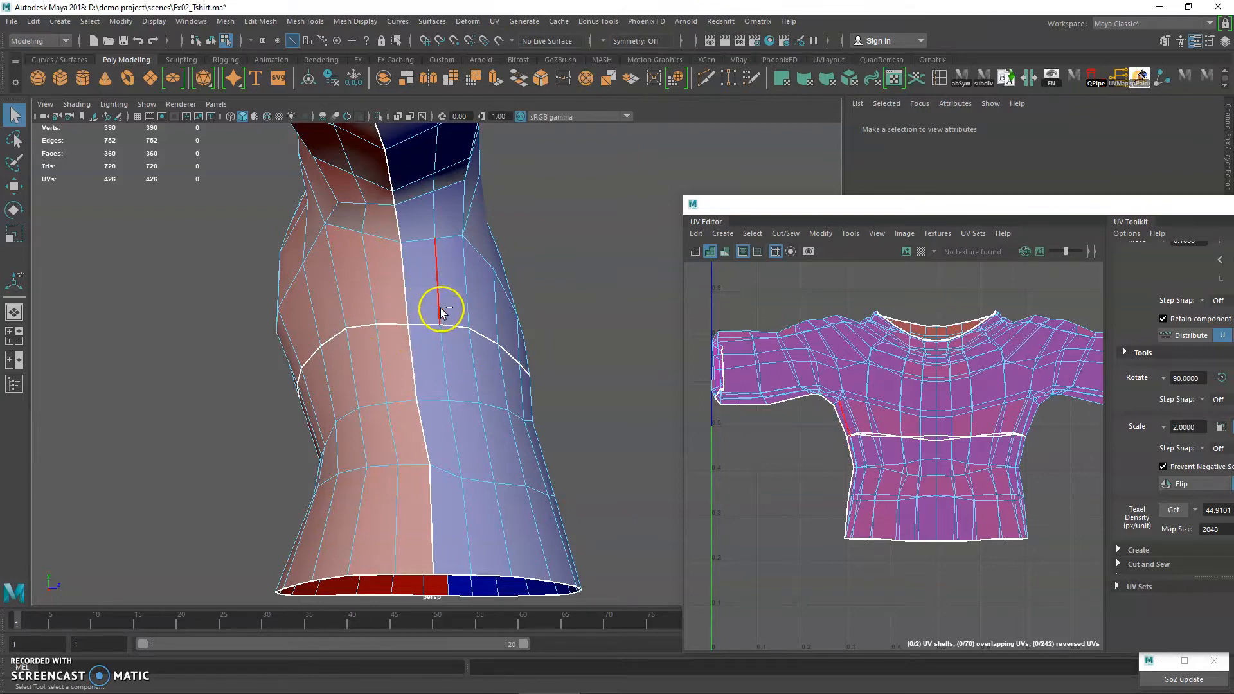
alt+drag(498, 315, 497, 329)
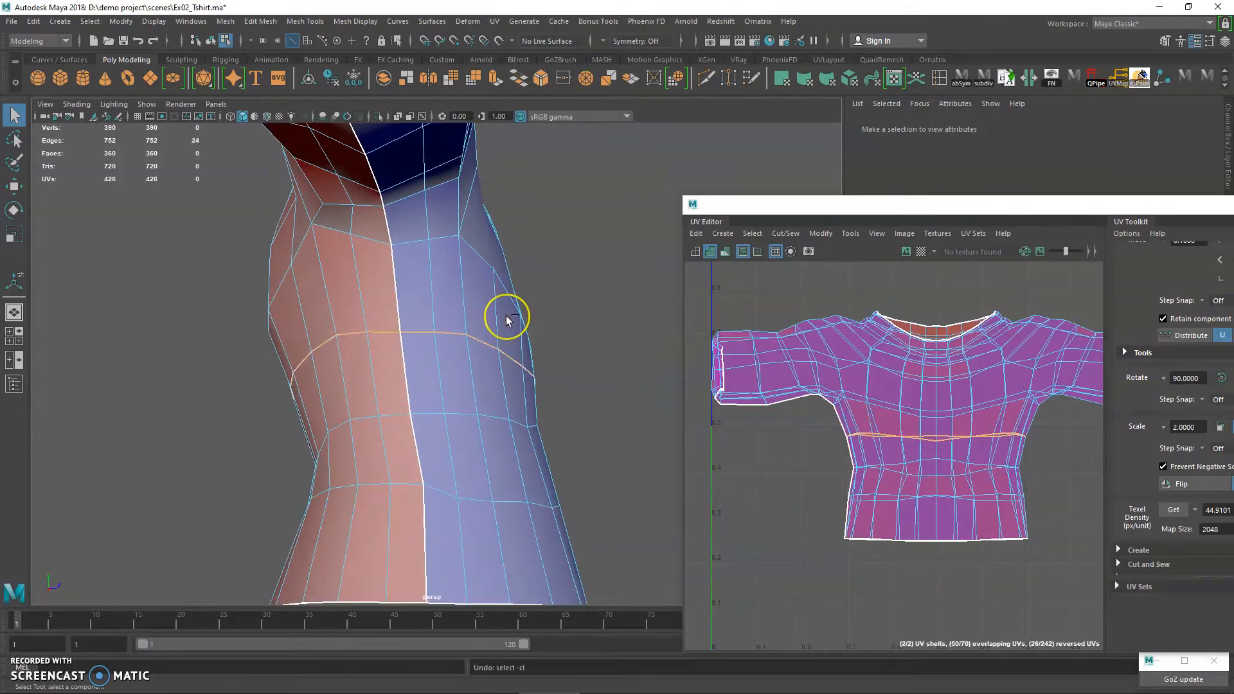
key(ctrl+z)
- Select the edge loop along the top of the first sleeve up to the collar and cut its UVs
alt+drag(506, 315, 455, 303)
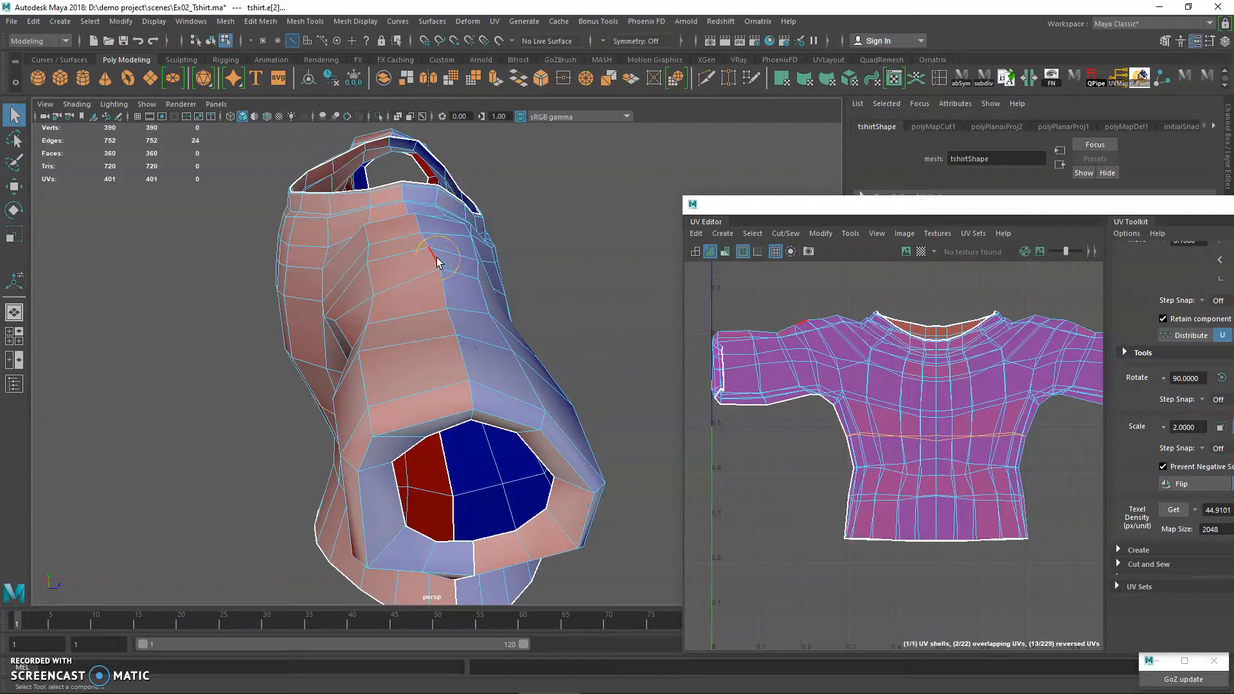
click(495, 21)
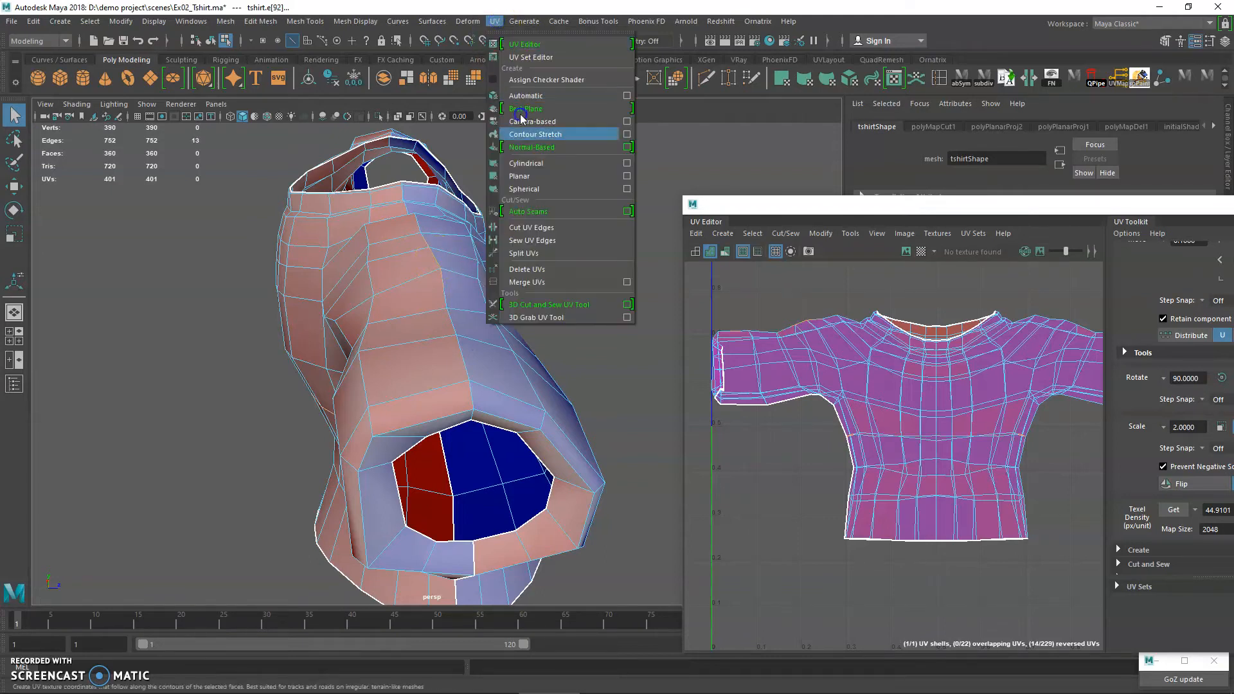
click(551, 229)
- Select the matching edge loop on top of the opposite shoulder and sleeve and repeat the UV cut
alt+drag(566, 256, 354, 309)
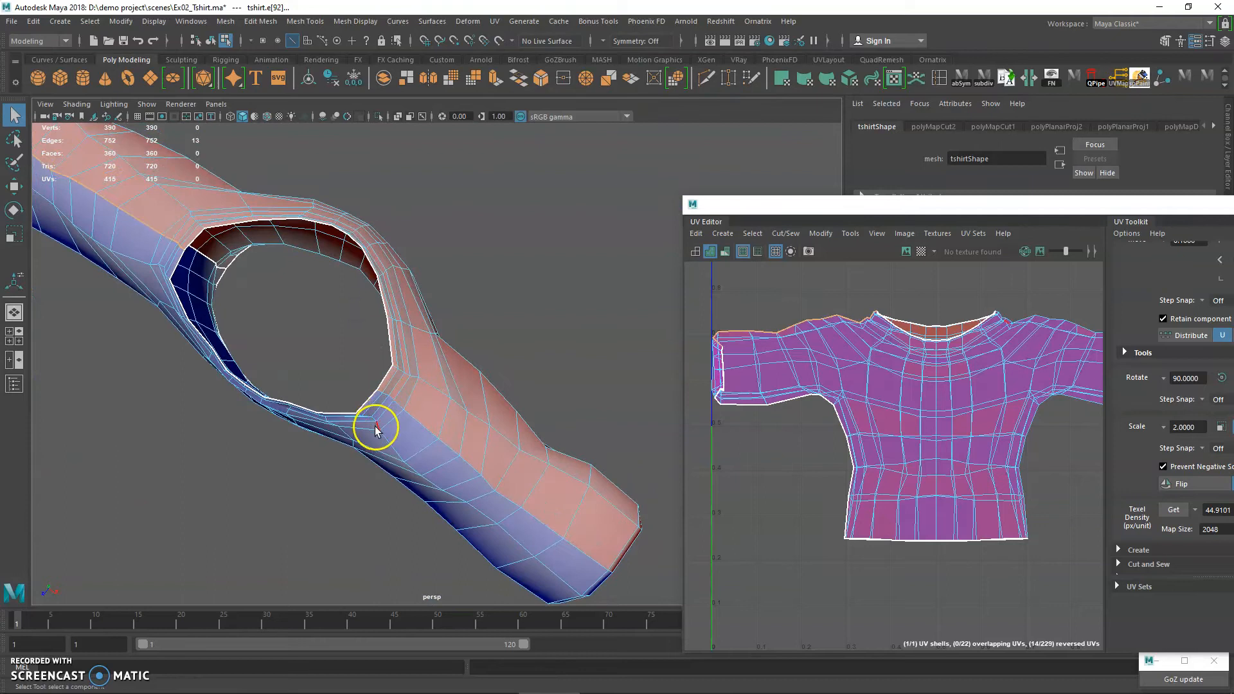
click(425, 383)
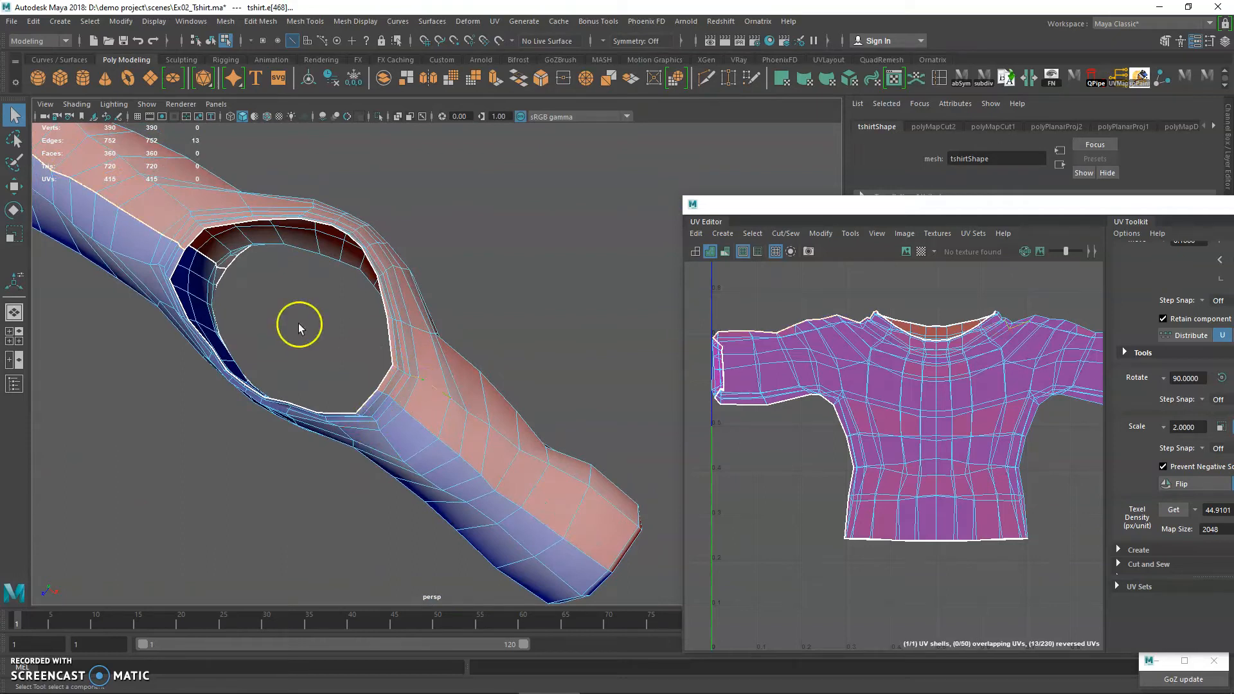
alt+drag(341, 360, 363, 368)
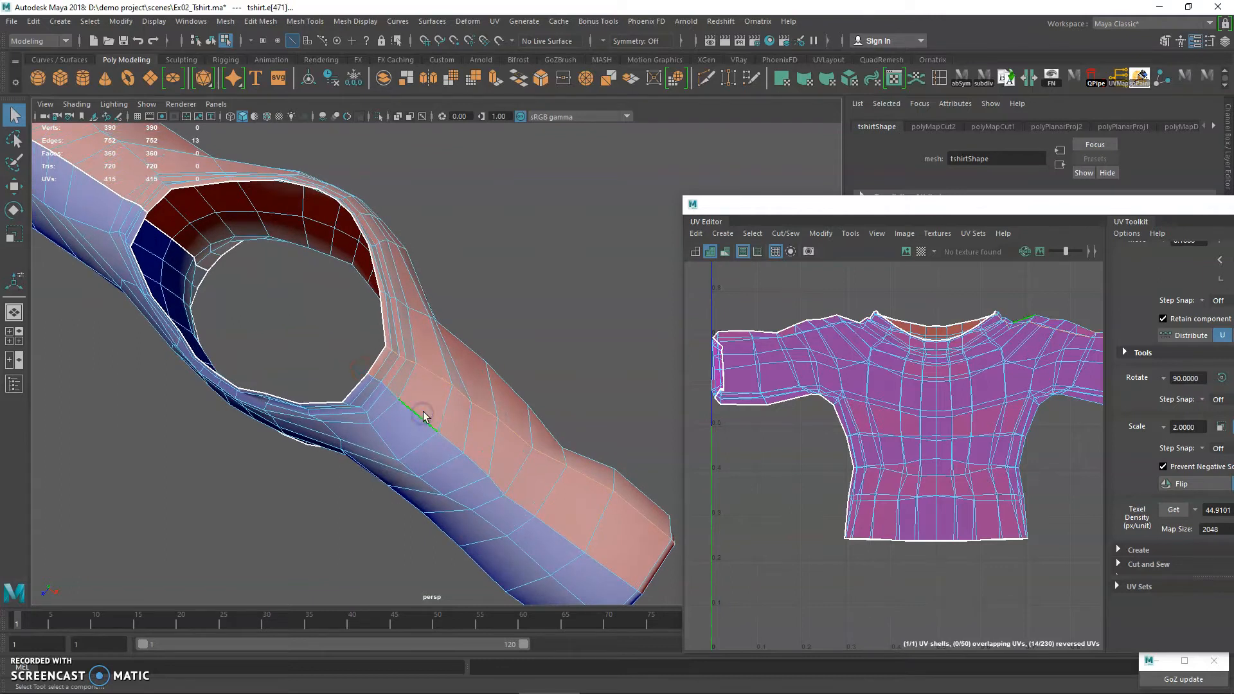
key(g)
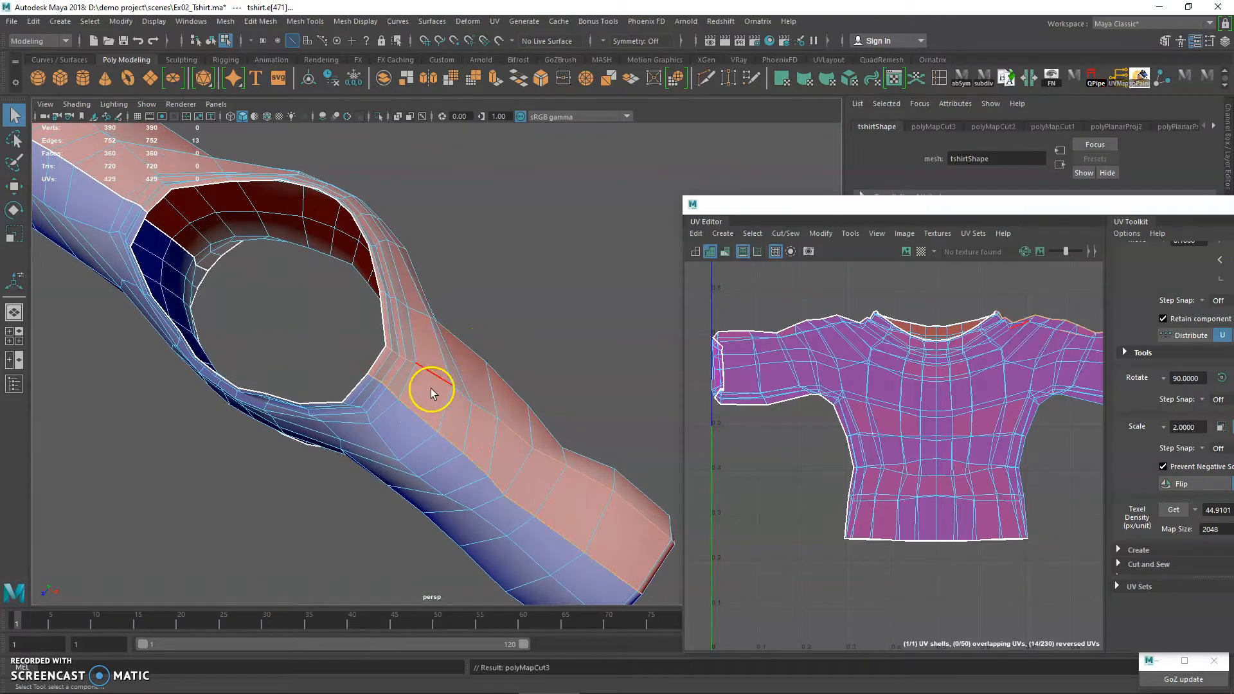
alt+drag(452, 401, 424, 383)
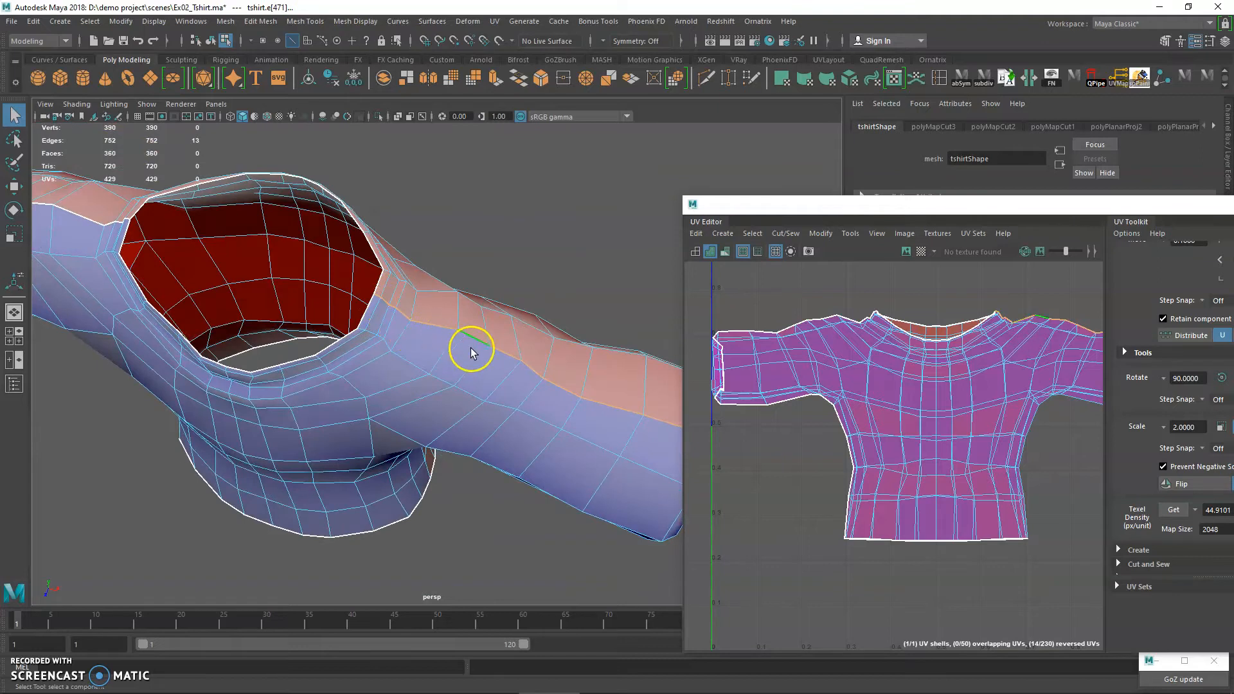
- Cut the UVs along the edge loop under the opposite sleeve and down that side of the body
alt+drag(539, 392, 402, 249)
alt+right_drag(401, 249, 467, 369)
double_click(373, 249)
alt+drag(372, 247, 574, 418)
alt+middle_drag(574, 418, 504, 347)
mouse_move(504, 347)
alt+mouse_down()
mouse_move(512, 308)
mouse_move(498, 345)
alt+mouse_up()
alt+right_drag(499, 344, 493, 394)
click(466, 244)
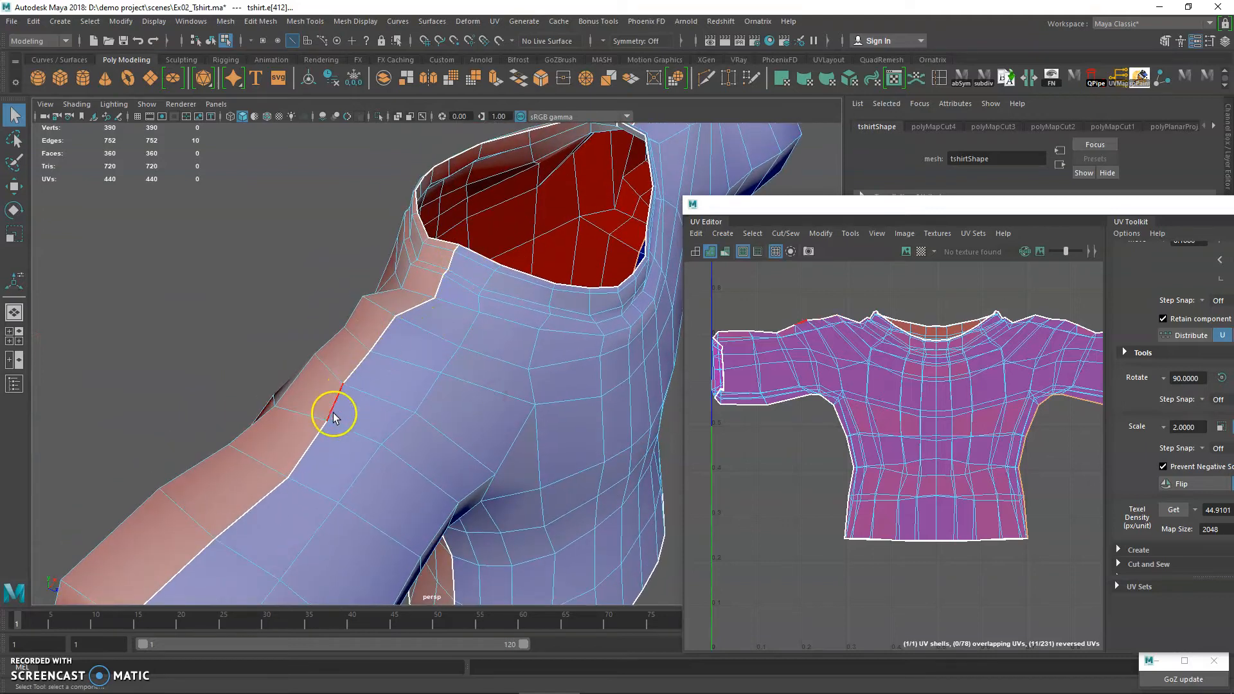
- Examine the shoulder, sleeve and side seams around the whole T-shirt and compare them with the UV layout
alt+middle_drag(292, 482, 261, 353)
alt+right_drag(334, 367, 297, 349)
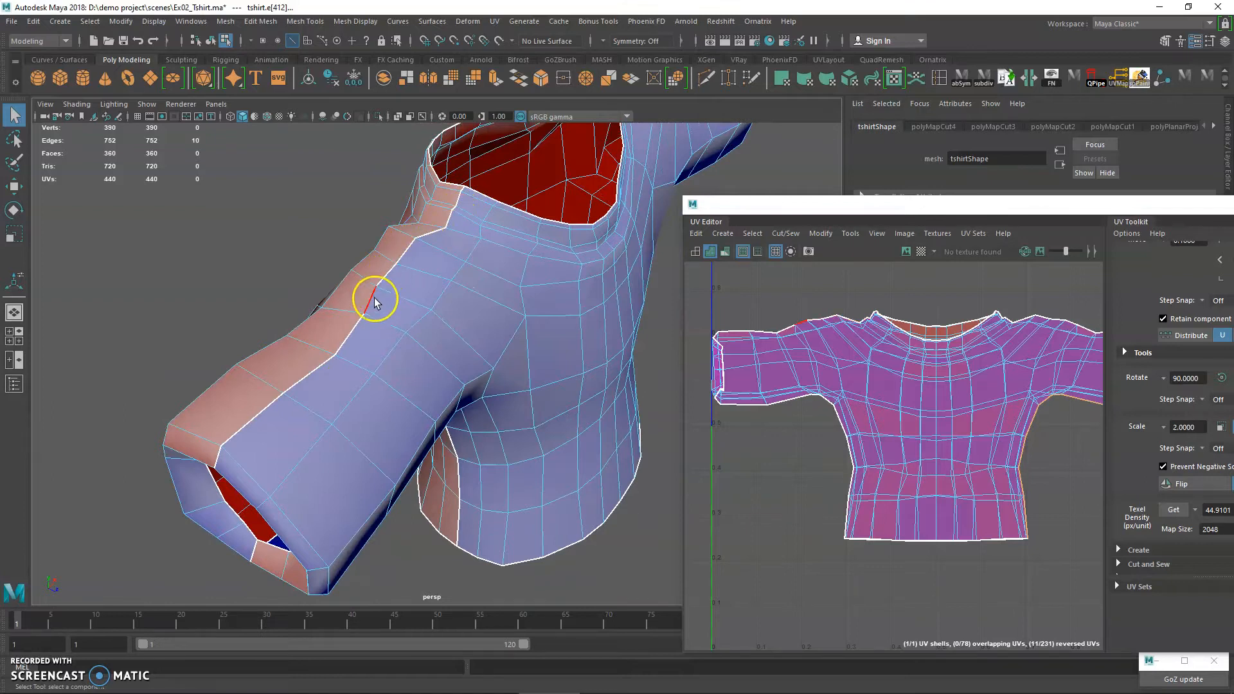
alt+drag(242, 427, 243, 380)
alt+middle_drag(262, 300, 246, 366)
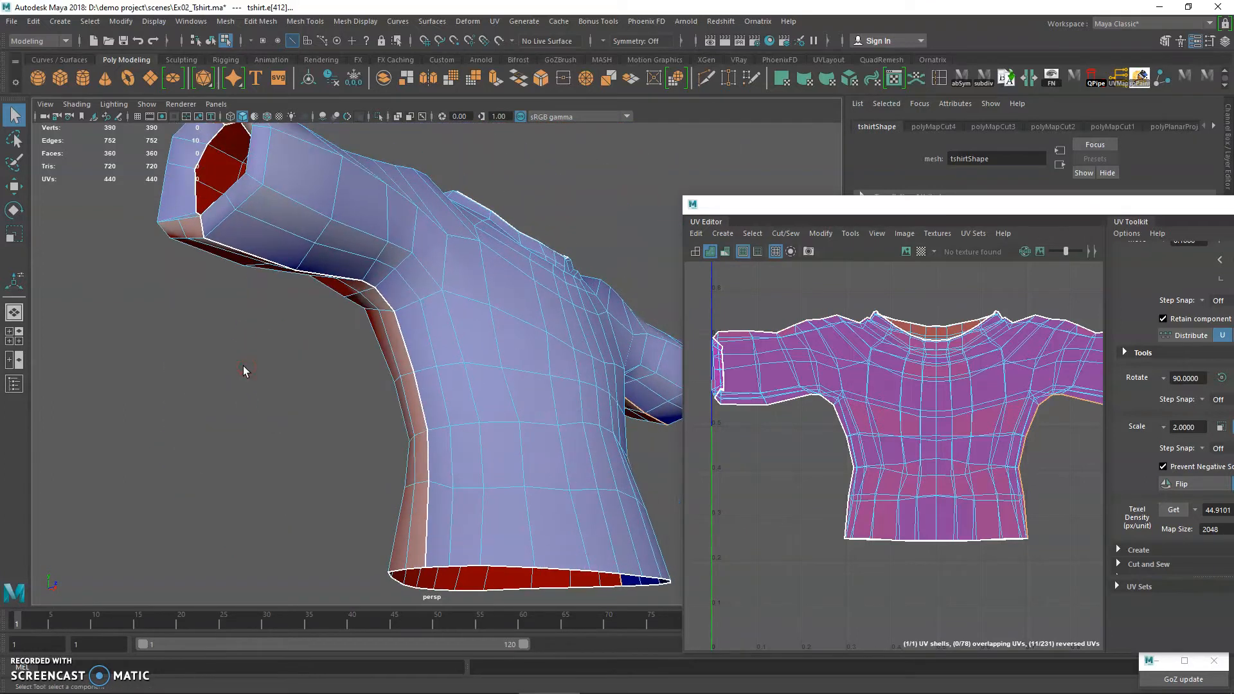
alt+drag(229, 238, 338, 231)
alt+drag(422, 371, 611, 353)
drag(686, 200, 441, 172)
alt+drag(344, 380, 348, 314)
scroll(1121, 336, up, 2)
scroll(1121, 336, up, 3)
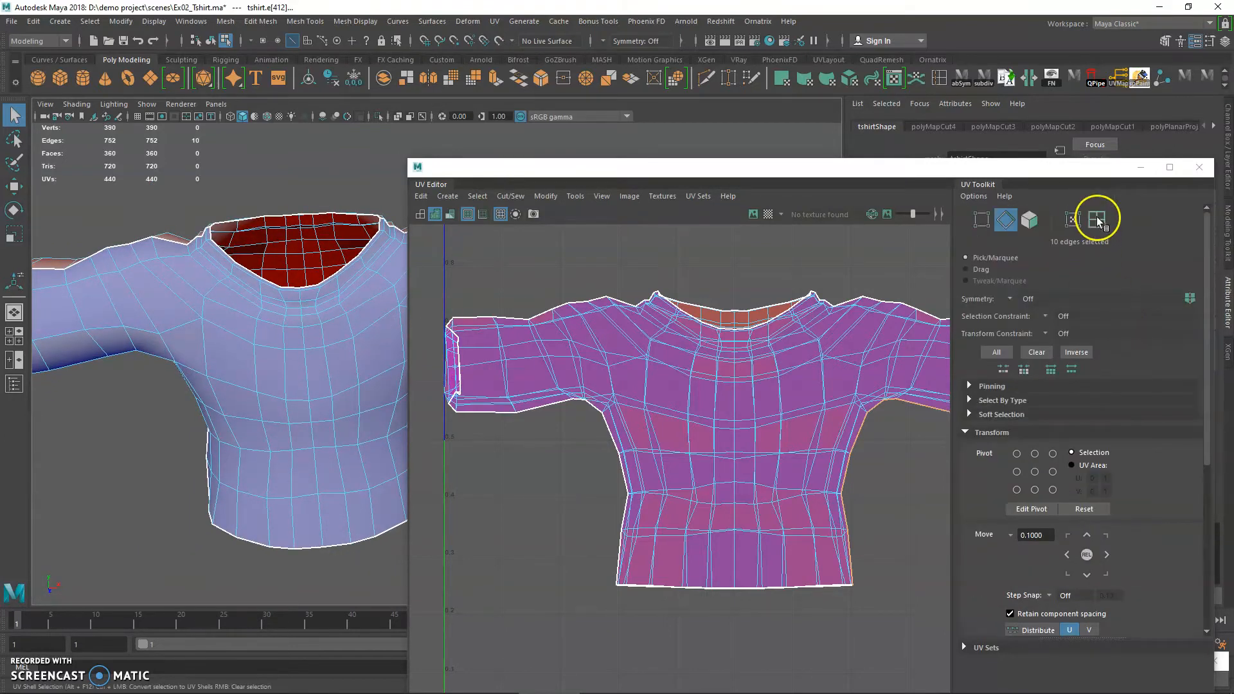
- Switch to UV shell selection, select the T-shirt's back shell and move it down away from the front shell
click(1098, 220)
click(716, 358)
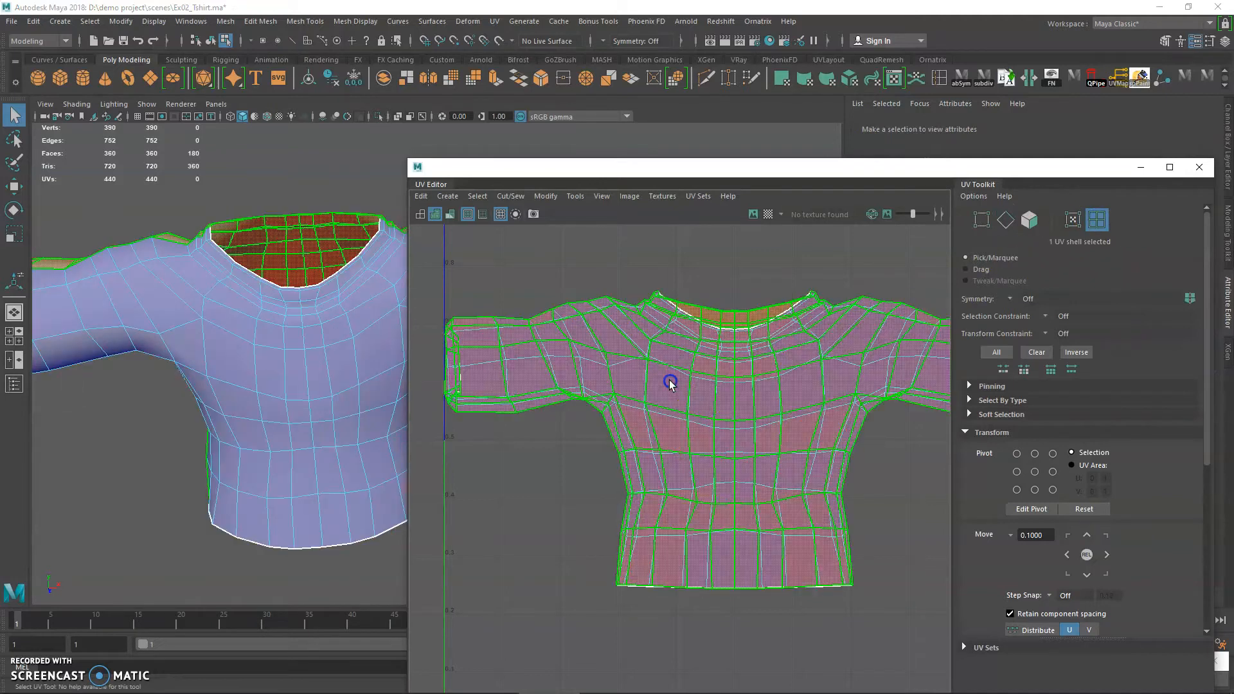
scroll(738, 405, down, 3)
scroll(753, 391, down, 2)
key(w)
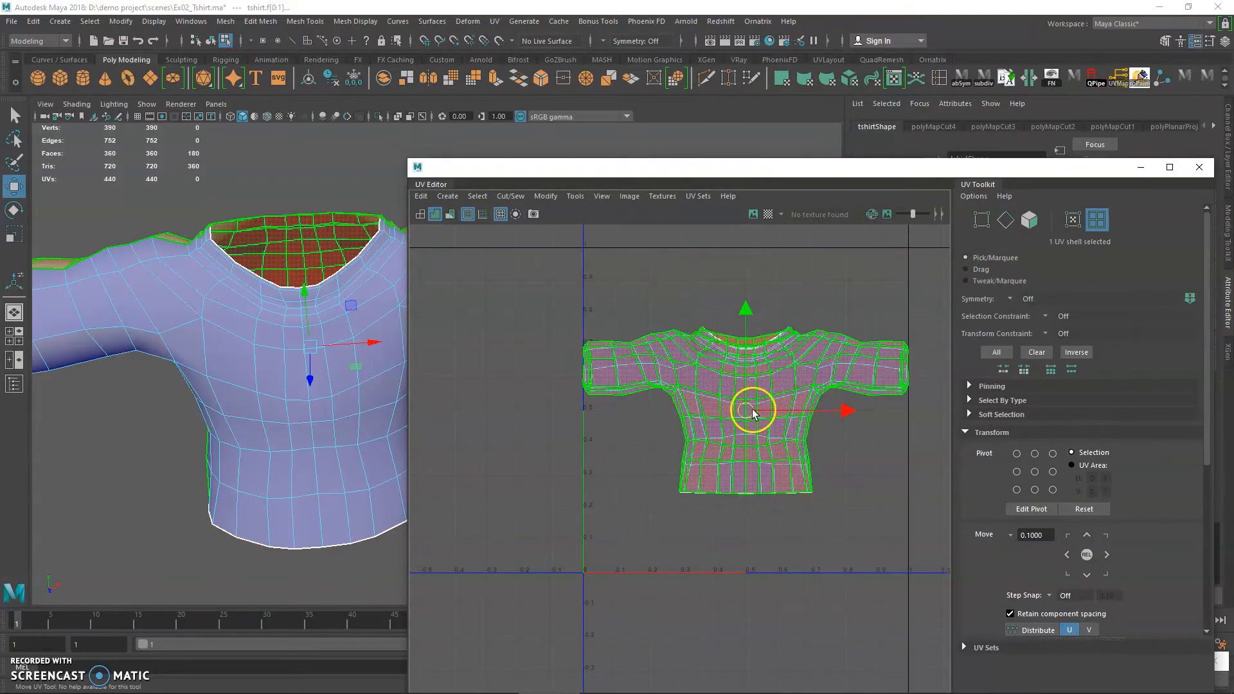
drag(748, 408, 707, 479)
- Clear the UV Editor window off the 3D view and undo the back shell's move and selection
drag(496, 166, 658, 157)
alt+drag(430, 258, 348, 304)
key(ctrl+z)
key(ctrl+z)
key(ctrl+z)
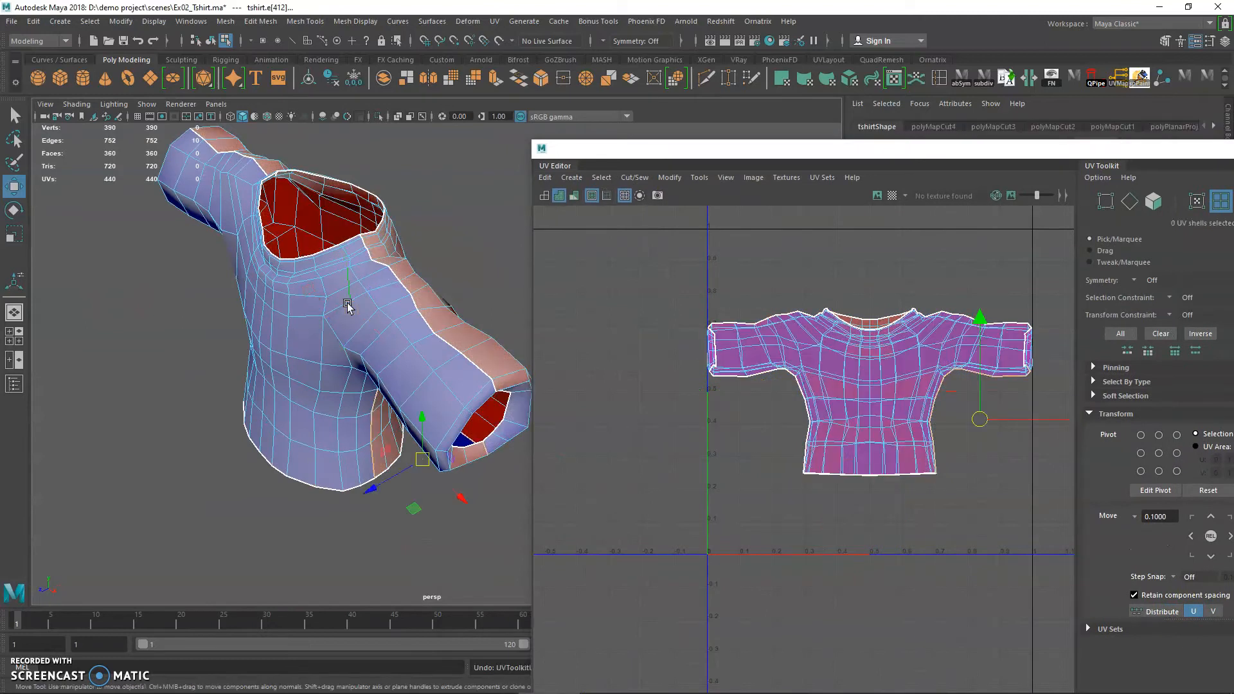
- Undo the UV cut along the opposite sleeve's underside and side, and return to edge selection with that loop selected
alt+drag(369, 355, 383, 303)
key(q)
click(452, 180)
alt+drag(455, 232, 330, 317)
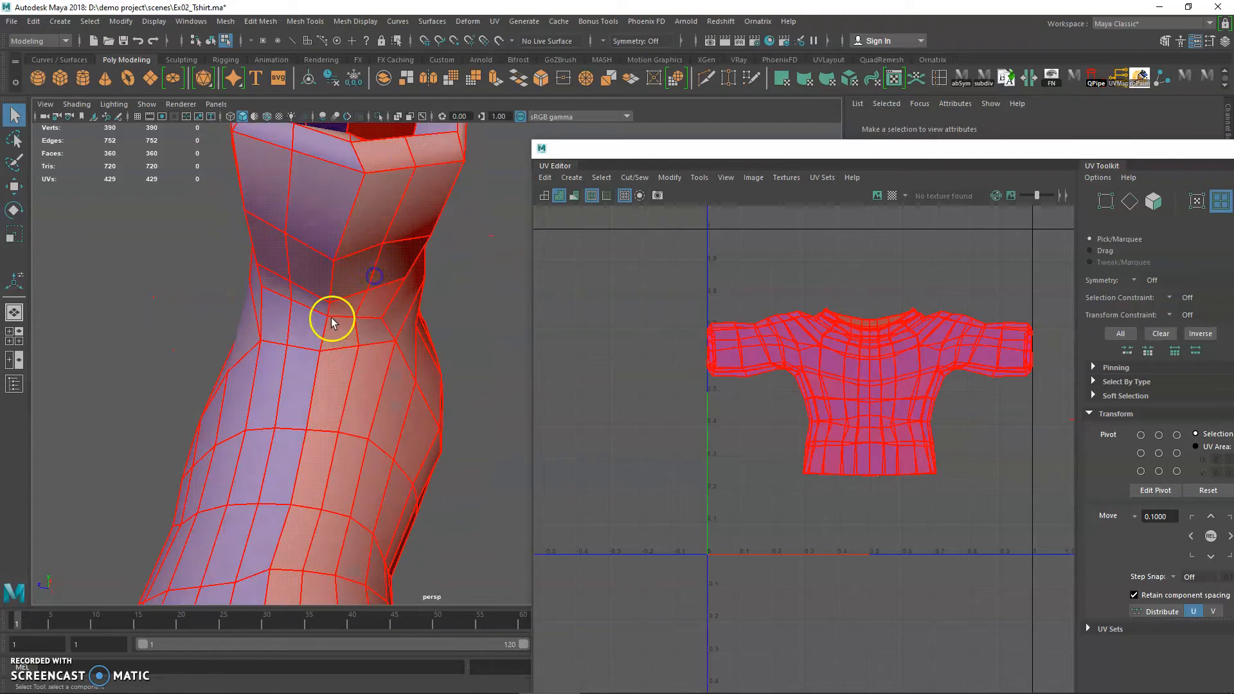
right_drag(331, 241, 327, 212)
mouse_move(351, 248)
alt+mouse_down()
mouse_move(305, 243)
mouse_move(408, 321)
mouse_move(424, 201)
alt+mouse_up()
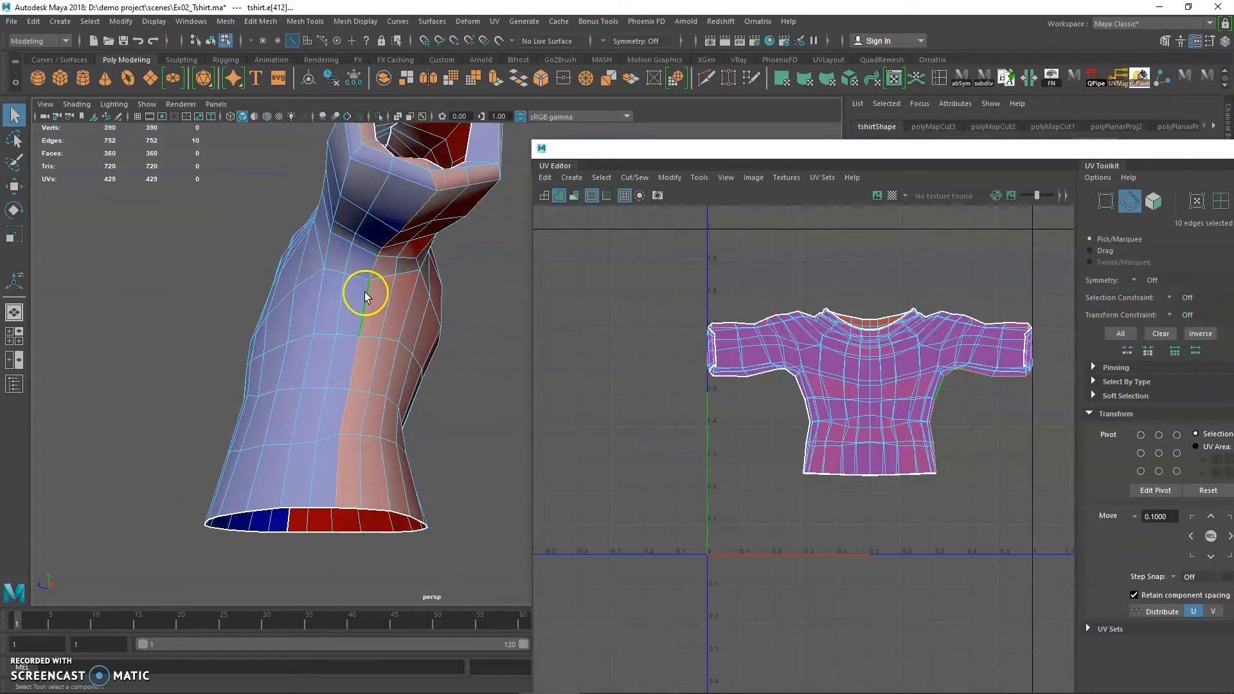
alt+drag(342, 460, 309, 283)
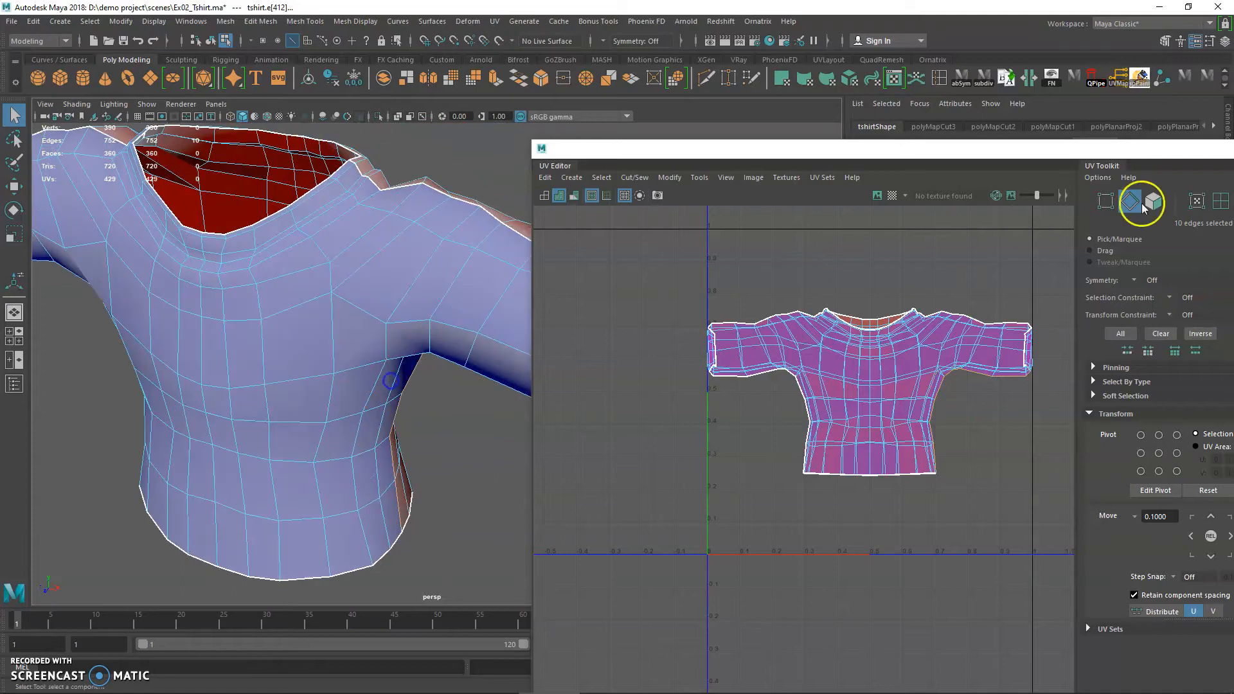
- Select the T-shirt's single connected UV shell and move it about 0.1 units to the left
click(1219, 201)
click(867, 394)
key(w)
drag(868, 394, 838, 390)
alt+drag(505, 388, 415, 311)
key(q)
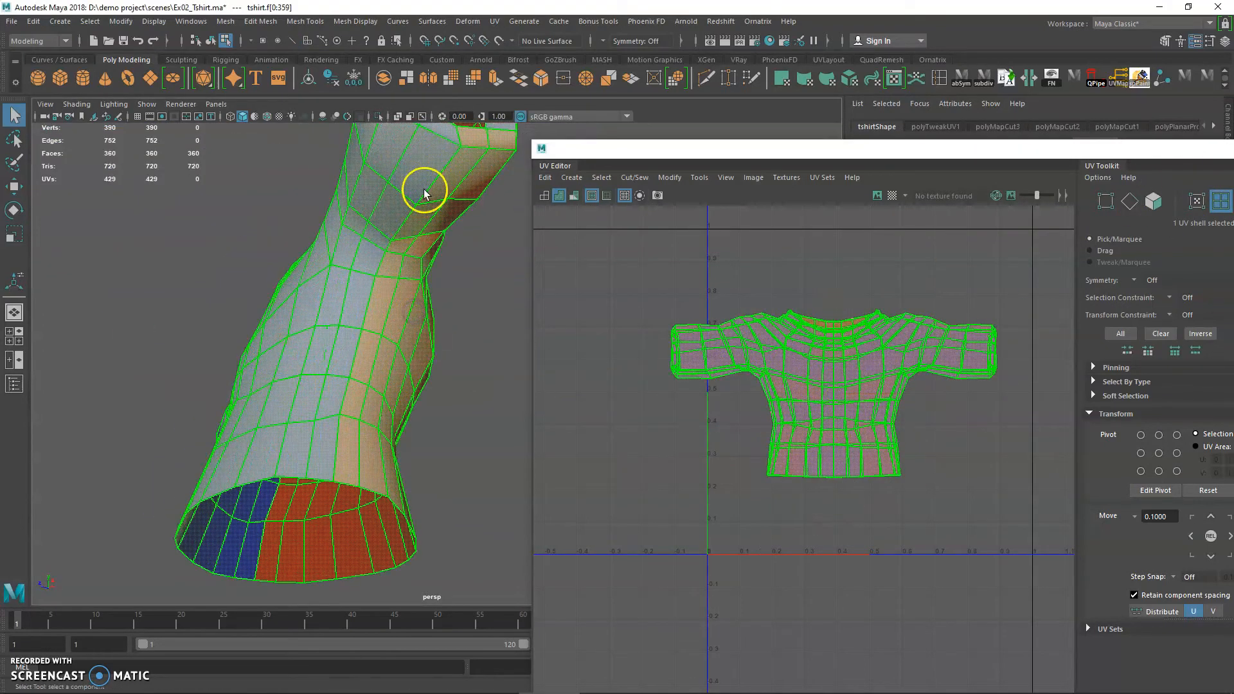
- Select the edge loop under the still-uncut sleeve and down the body's side, and cut its UVs
alt+drag(443, 302, 376, 341)
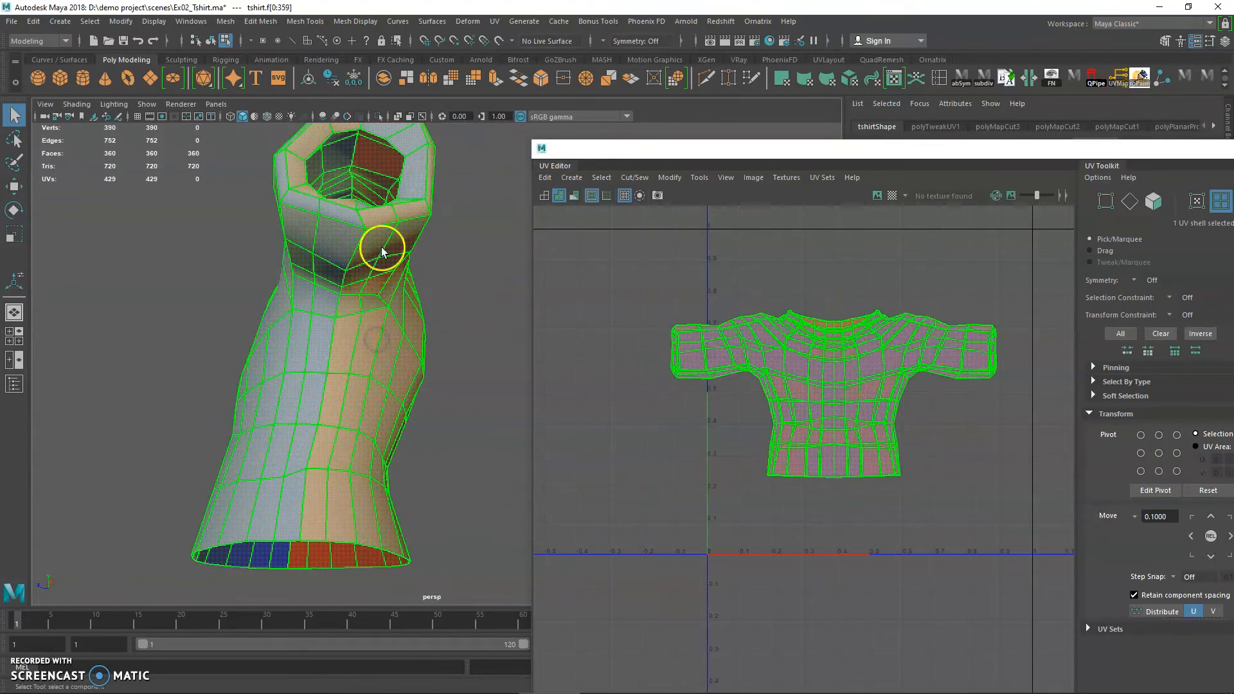
right_drag(349, 244, 350, 215)
double_click(355, 252)
alt+drag(396, 293, 396, 334)
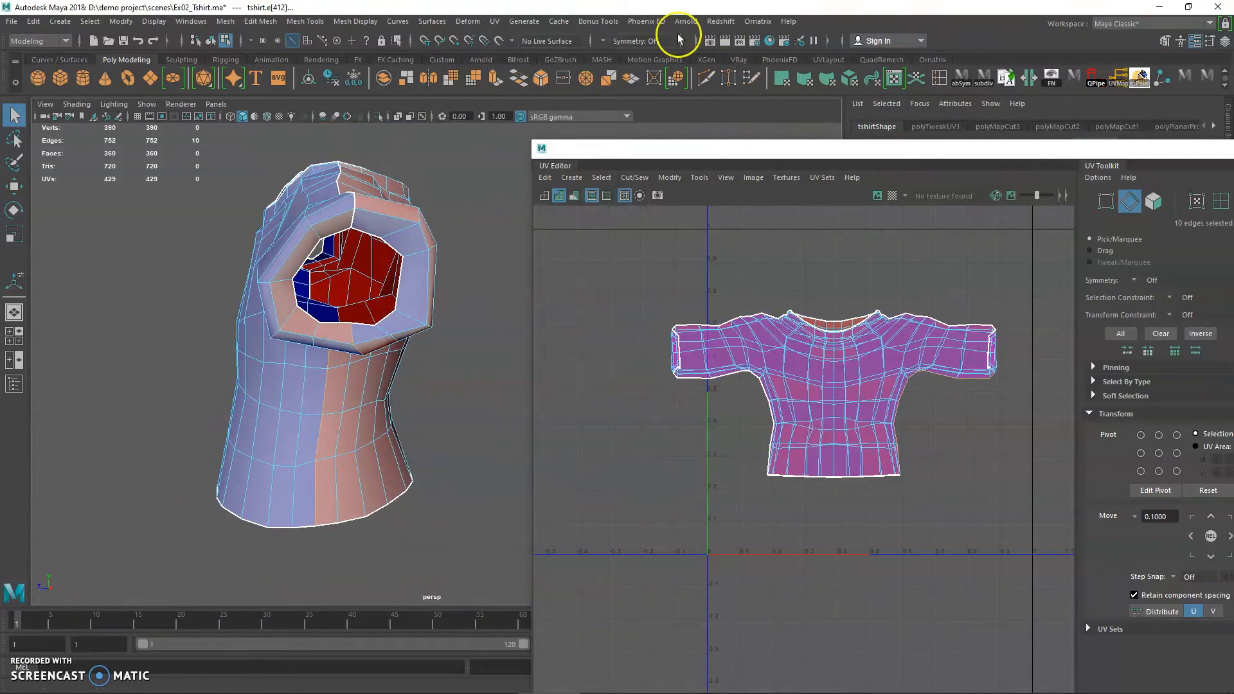
click(494, 21)
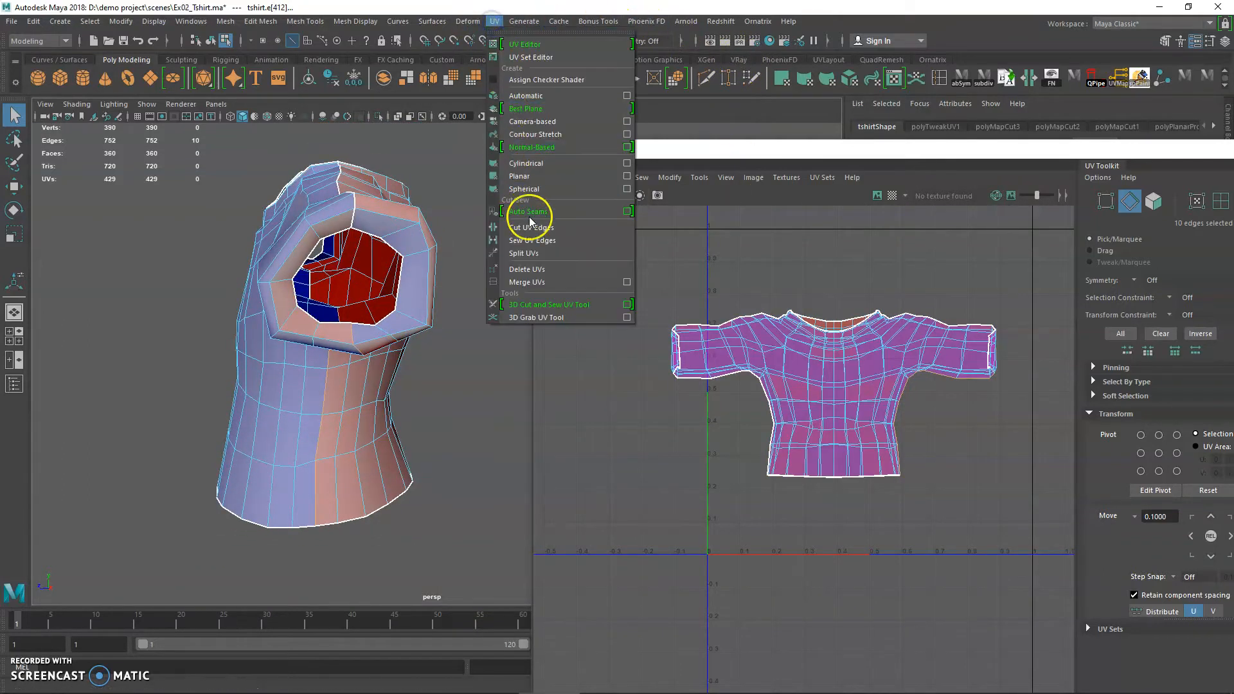
click(534, 228)
- Select the T-shirt's back UV shell and move it down below the front shell
click(1221, 202)
click(876, 359)
key(w)
drag(837, 393, 788, 608)
- Select the T-shirt's front UV shell and display the checker map on the model
alt+drag(342, 465, 433, 469)
alt+middle_drag(379, 401, 427, 366)
alt+right_drag(427, 367, 385, 360)
alt+drag(384, 360, 411, 361)
click(845, 421)
alt+middle_drag(827, 400, 845, 340)
alt+right_drag(845, 341, 761, 321)
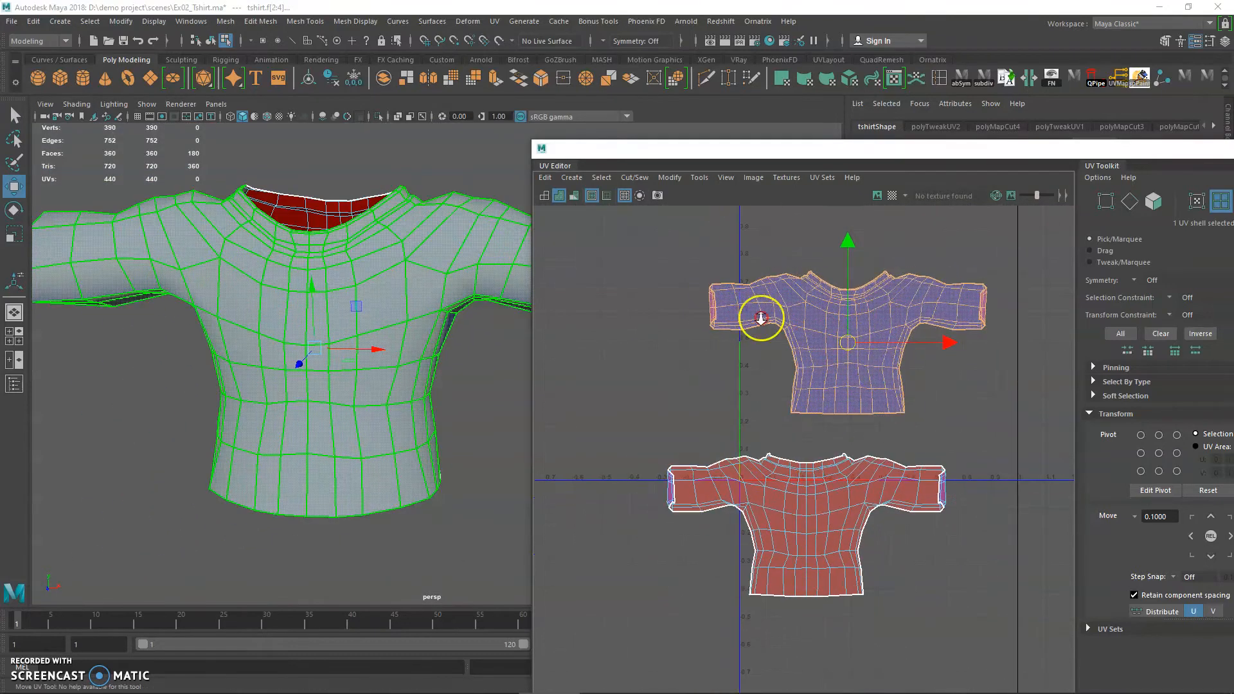
alt+middle_drag(778, 351, 698, 408)
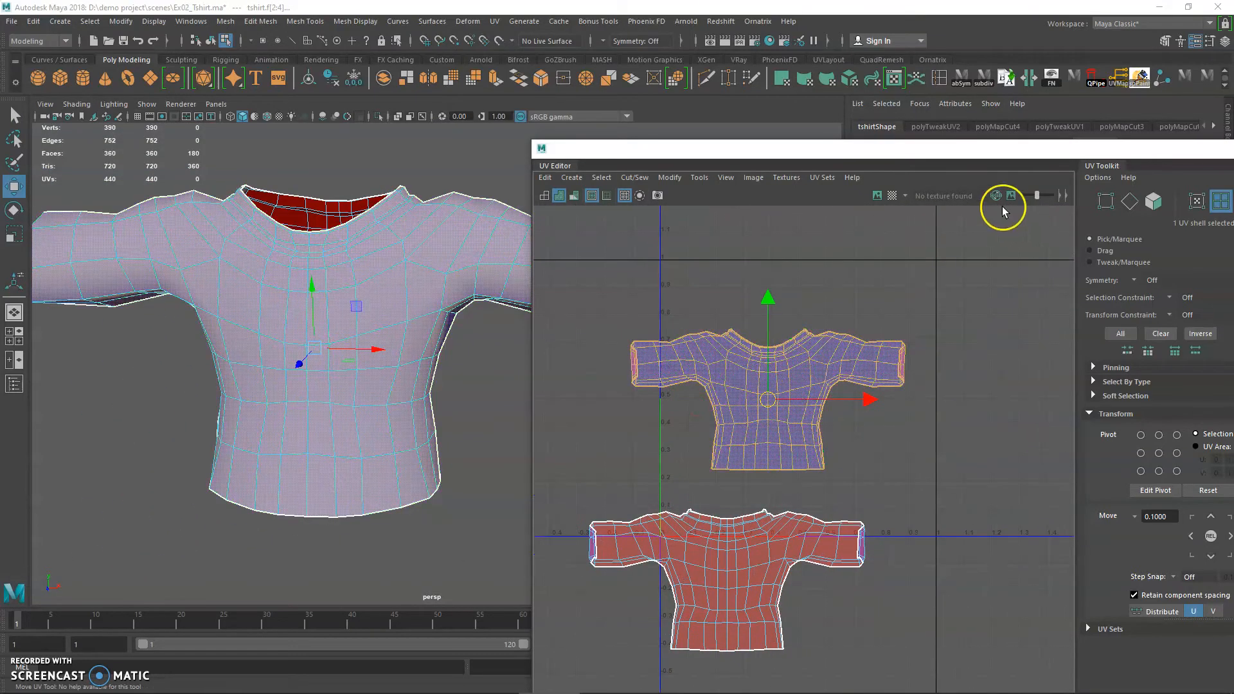
click(893, 196)
- Show the T-shirt in smooth mesh preview and select it as a whole object
alt+middle_drag(97, 308, 186, 314)
alt+drag(186, 314, 283, 350)
alt+right_drag(284, 349, 340, 421)
alt+drag(339, 422, 317, 405)
click(438, 429)
key(3)
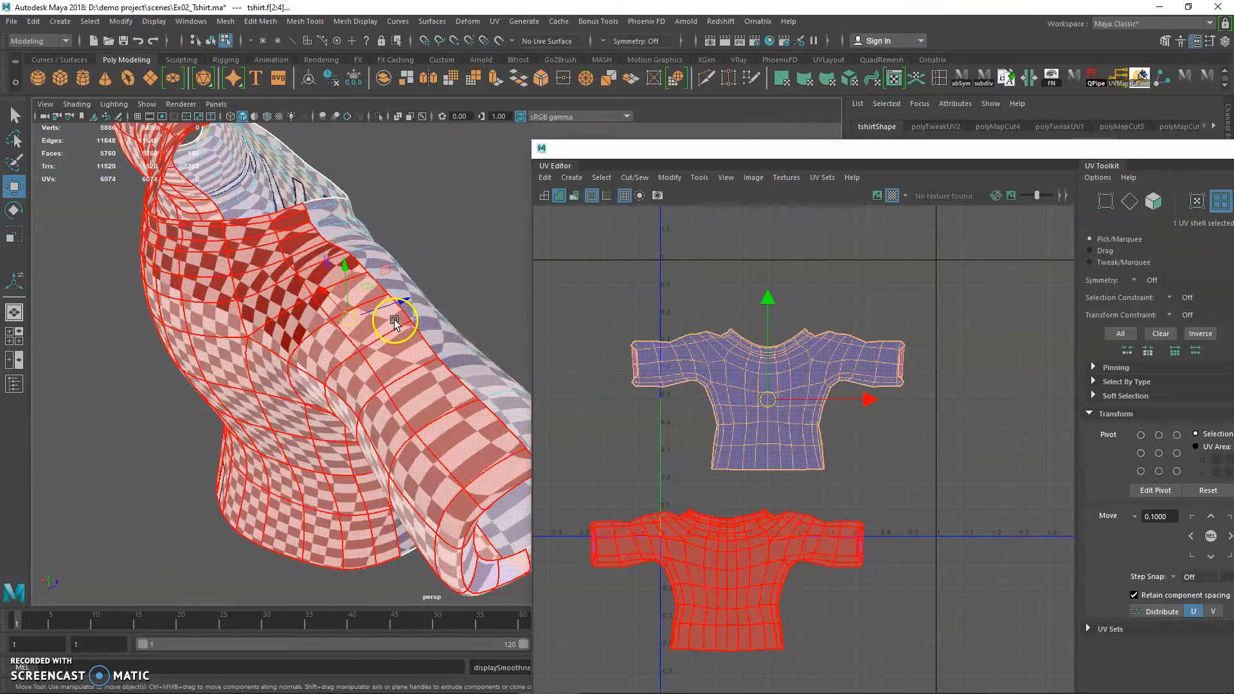
right_drag(330, 257, 410, 209)
click(410, 204)
click(347, 287)
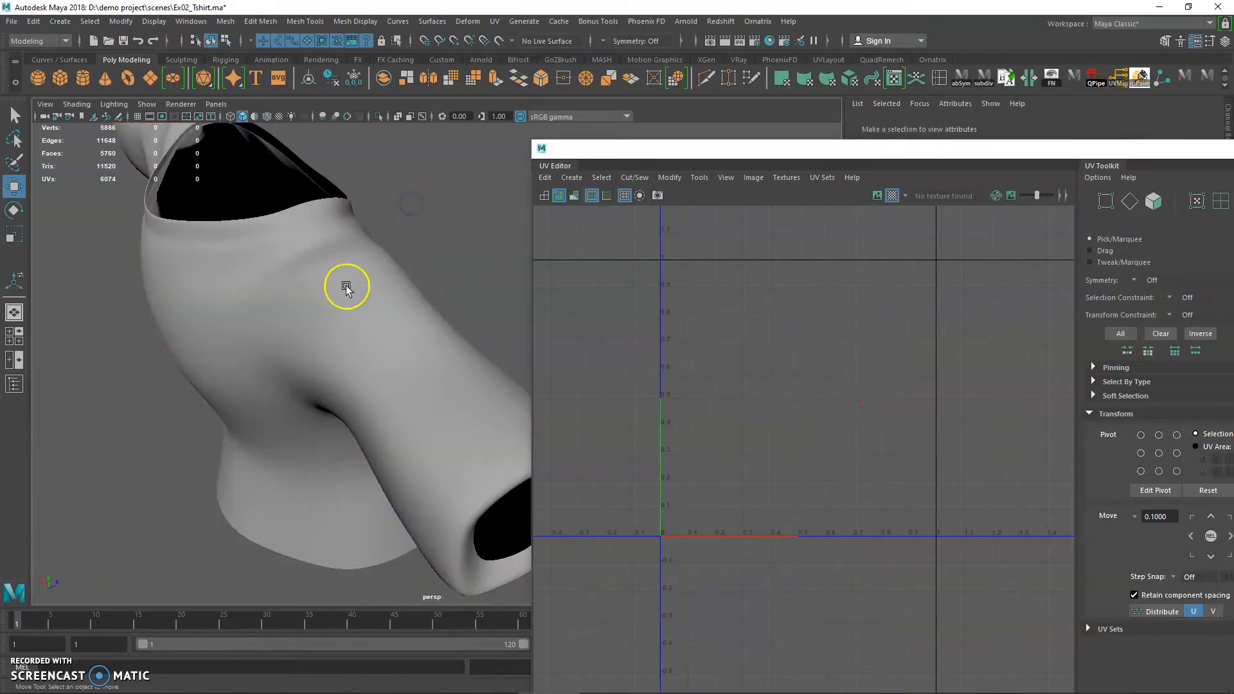
- Examine the checker pattern for stretching on the T-shirt's body, shoulder and sleeve, and return to the unsmoothed display
alt+drag(400, 328, 353, 353)
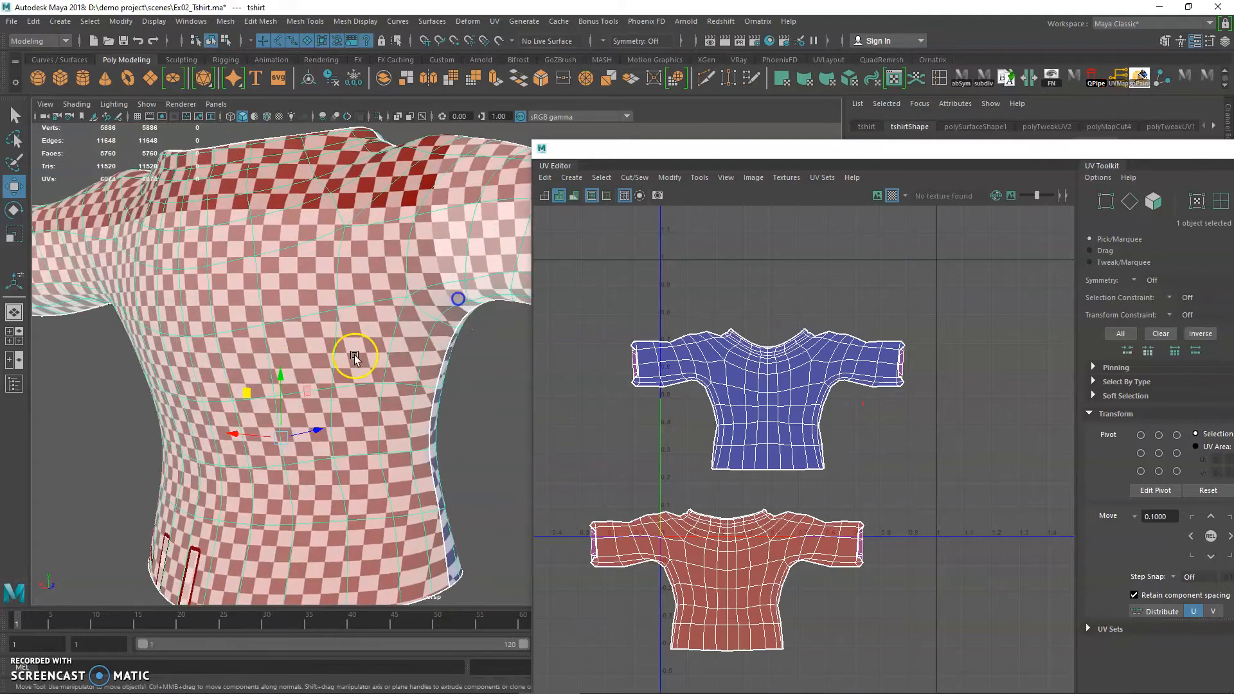
key(q)
alt+drag(410, 270, 363, 352)
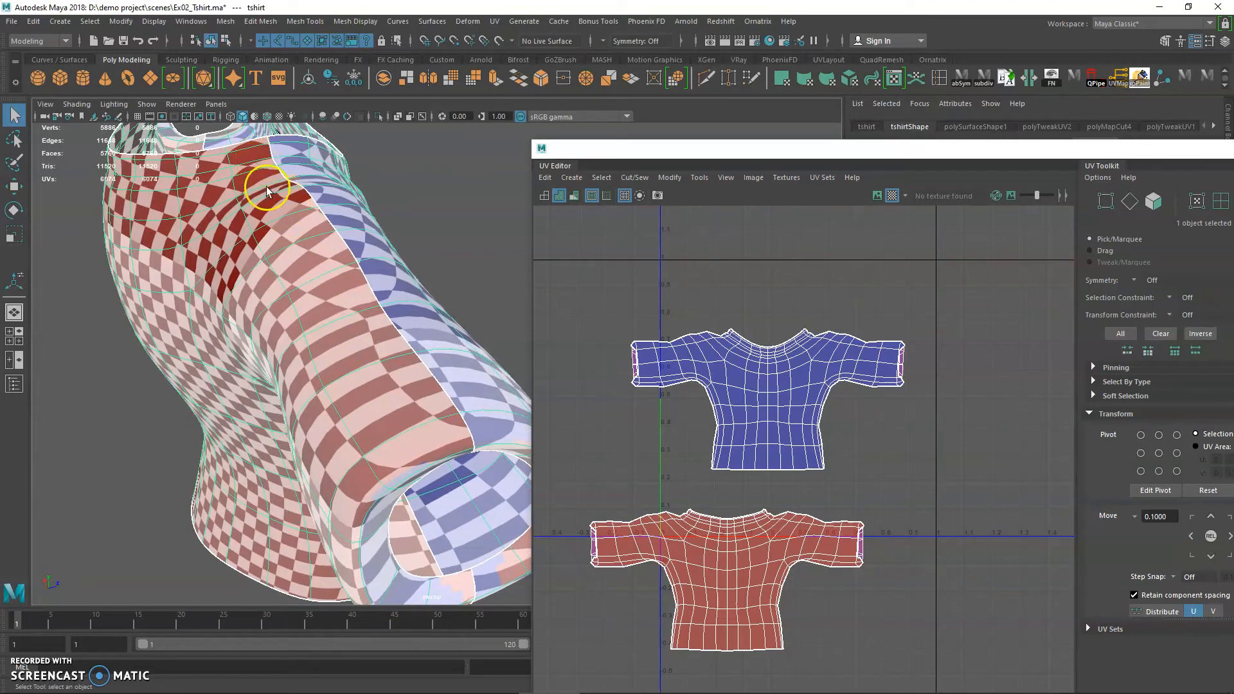
alt+drag(288, 258, 352, 329)
alt+right_drag(353, 329, 283, 318)
alt+right_drag(732, 379, 868, 471)
key(1)
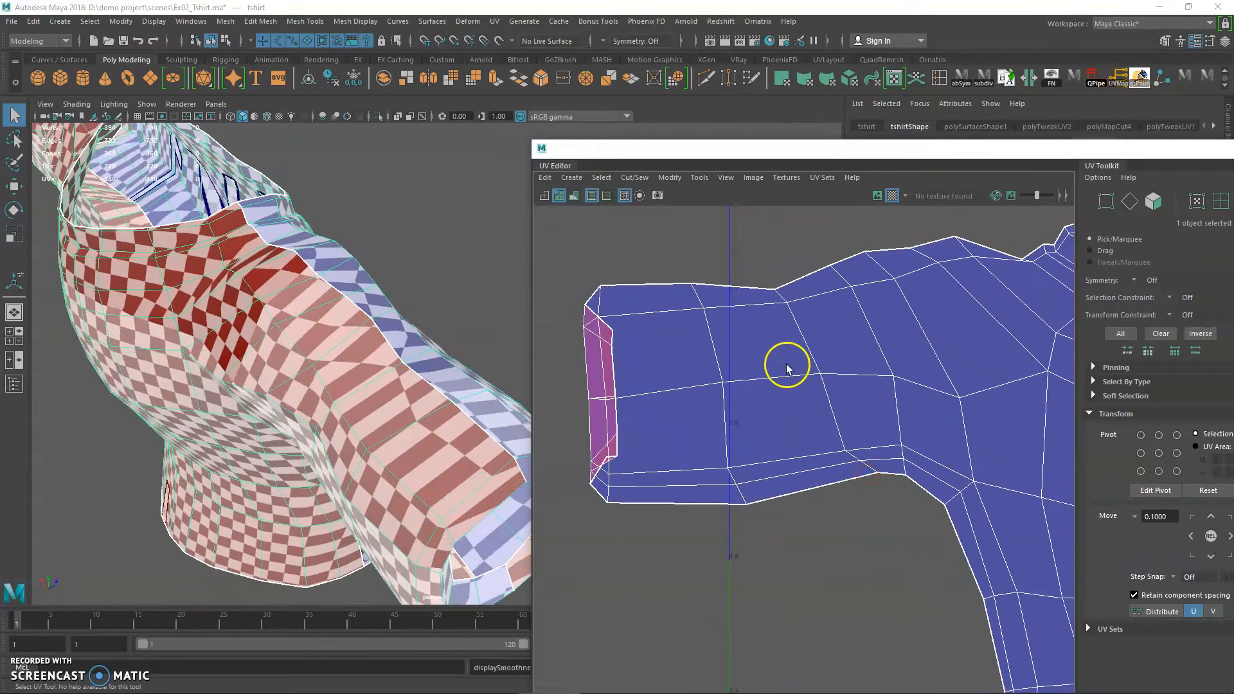
- Select a face beside the shoulder seam to locate it in the front UV shell, and return to UV selection
alt+right_drag(788, 369, 677, 355)
right_drag(763, 322, 795, 314)
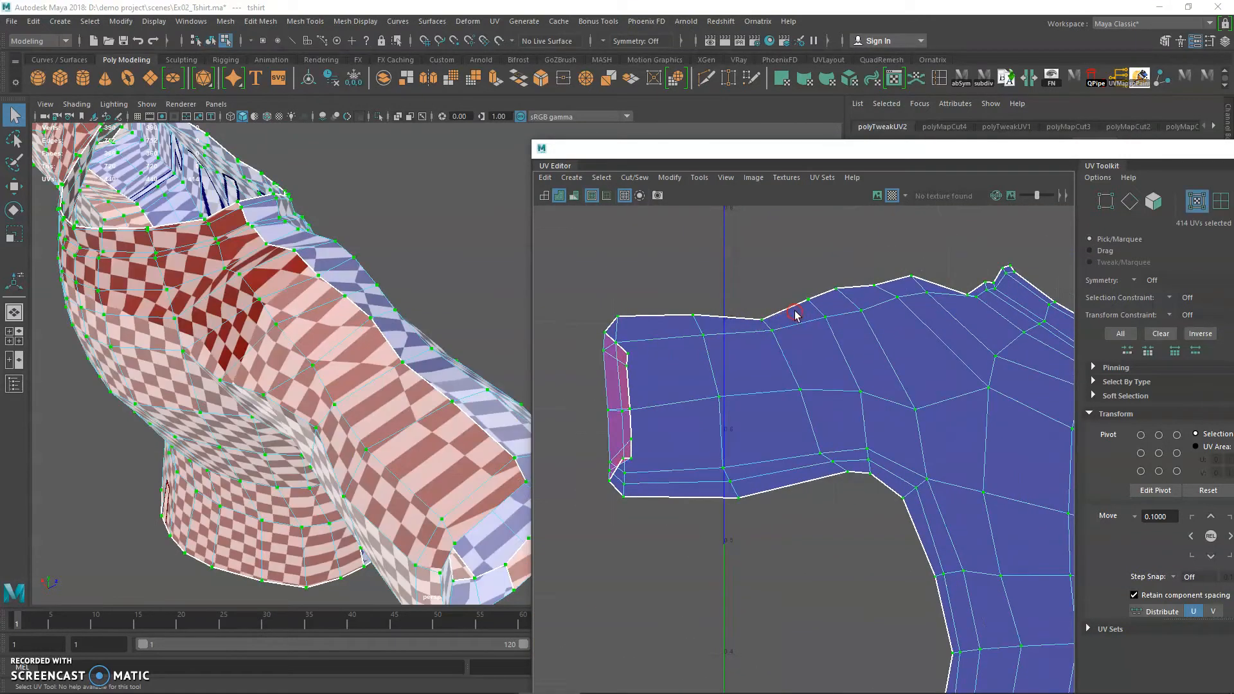
right_drag(318, 278, 316, 316)
click(294, 296)
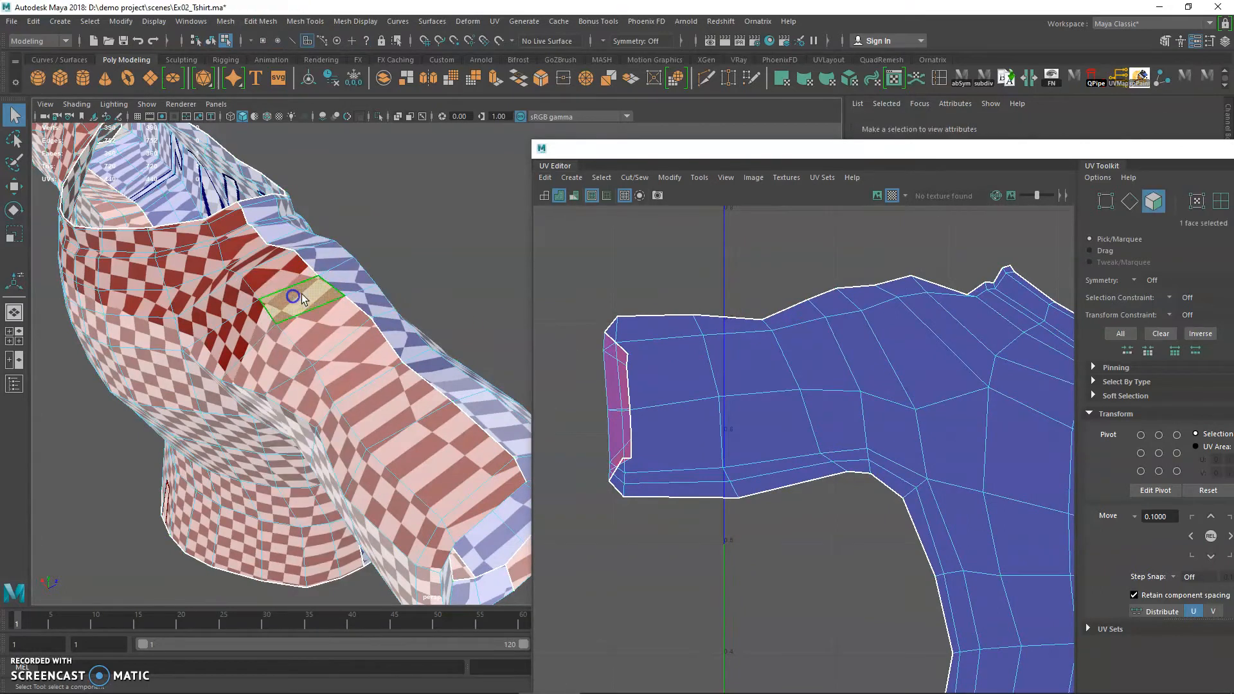
alt+drag(346, 298, 352, 262)
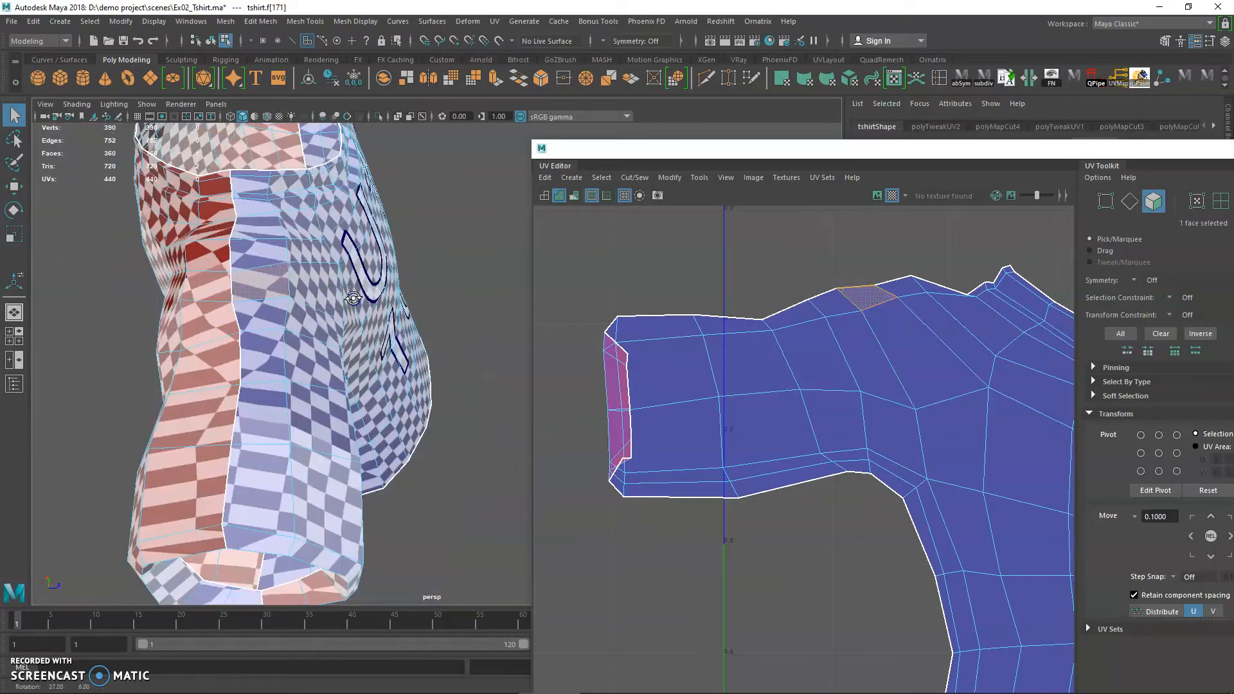
click(857, 298)
right_drag(887, 300, 863, 280)
- Move the UVs along the front shell's shoulder border slightly upward to reduce the stretching at the seam
alt+middle_drag(862, 280, 796, 369)
key(w)
click(792, 387)
mouse_move(792, 390)
right_down()
mouse_move(855, 383)
mouse_move(807, 383)
right_up()
drag(788, 384, 897, 371)
key(q)
key(w)
key(q)
click(901, 391)
key(w)
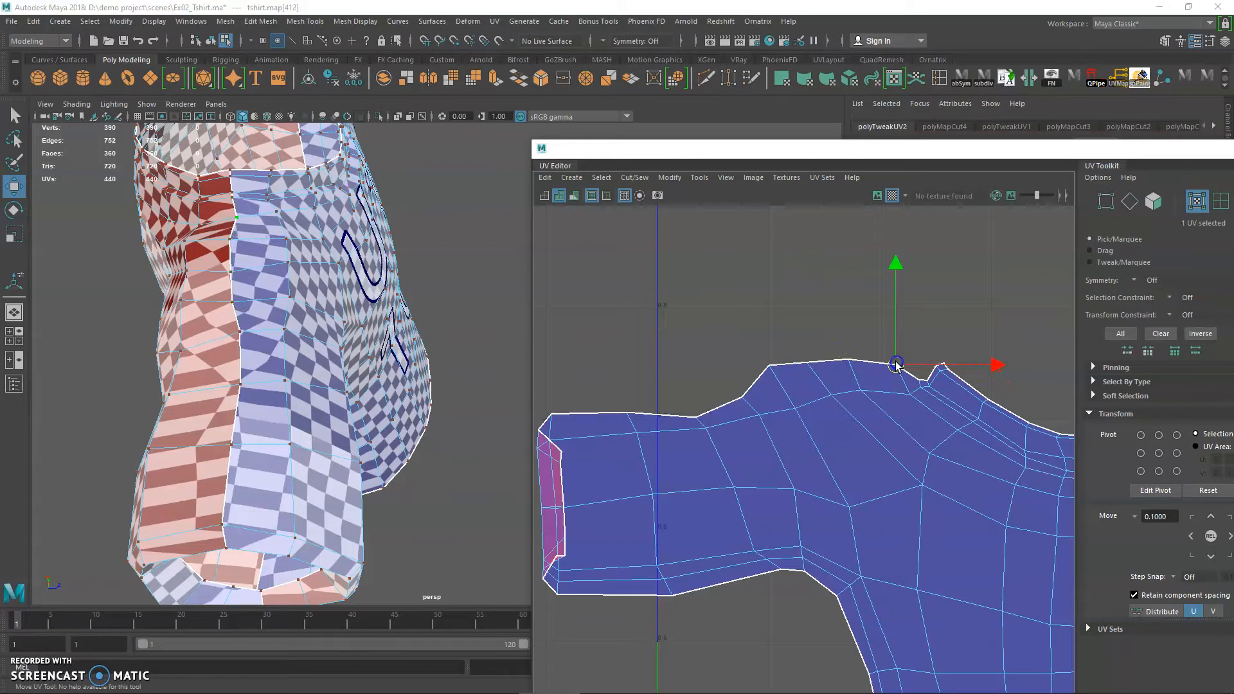
- Raise two UVs on the upper border of the front shell's sleeve to even out the slope from shoulder to cuff
key(q)
click(741, 396)
key(w)
drag(739, 395, 741, 377)
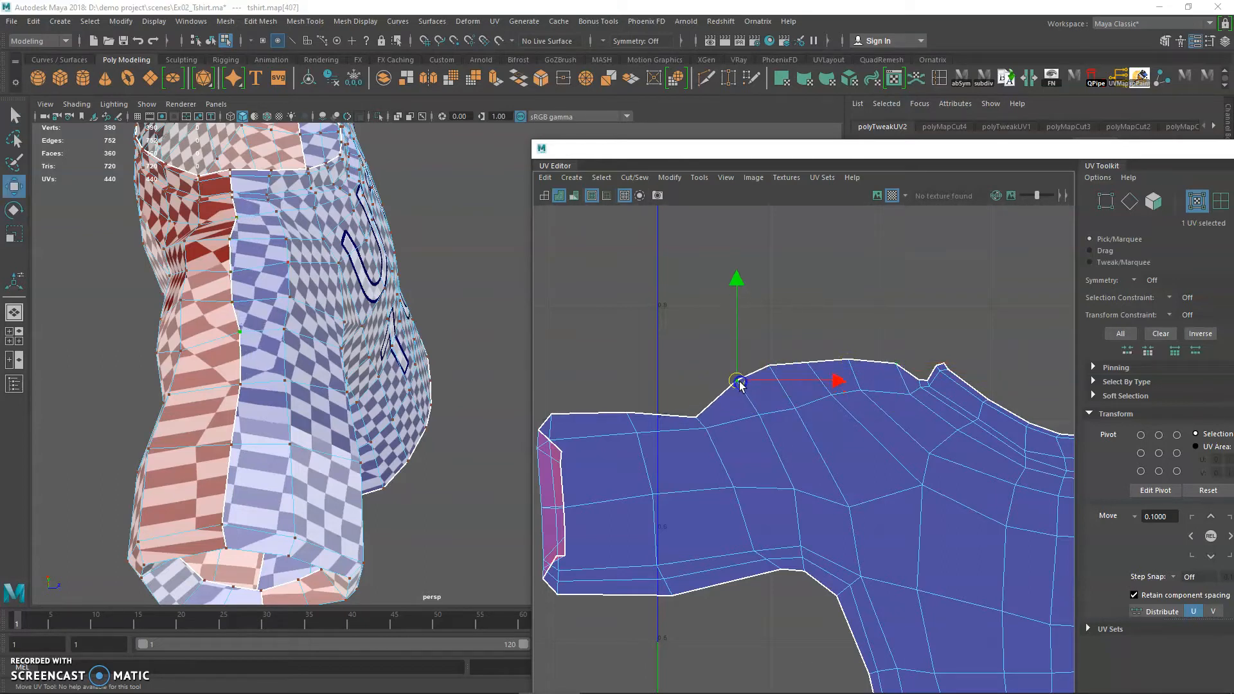
key(q)
drag(701, 427, 700, 425)
key(w)
drag(699, 422, 691, 392)
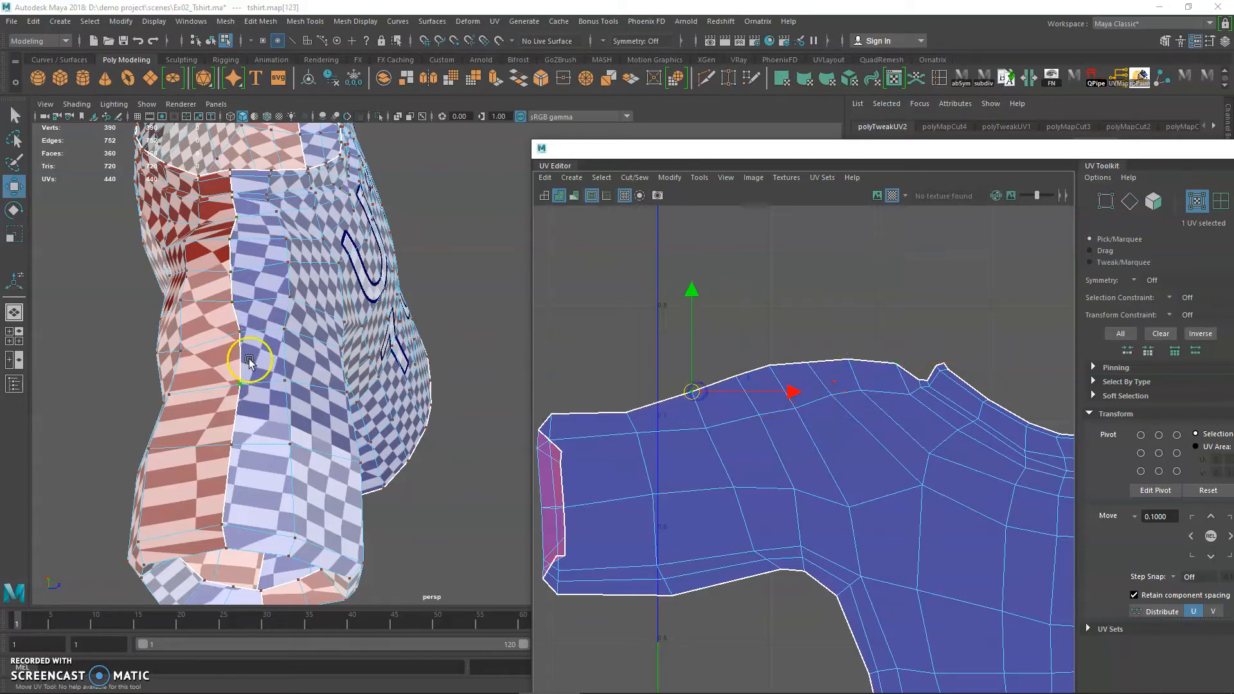
- Move the folded-in cuff UVs of the same front sleeve outward past the sleeve end
alt+middle_drag(608, 412, 716, 365)
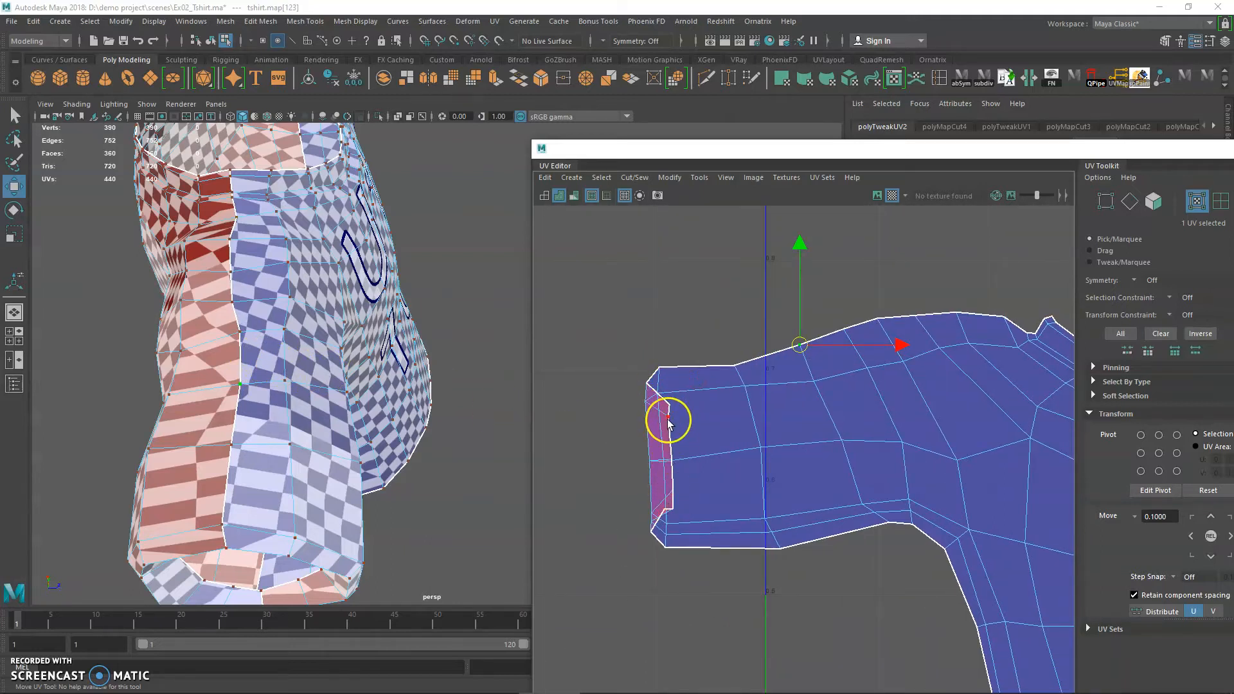
alt+drag(413, 448, 431, 418)
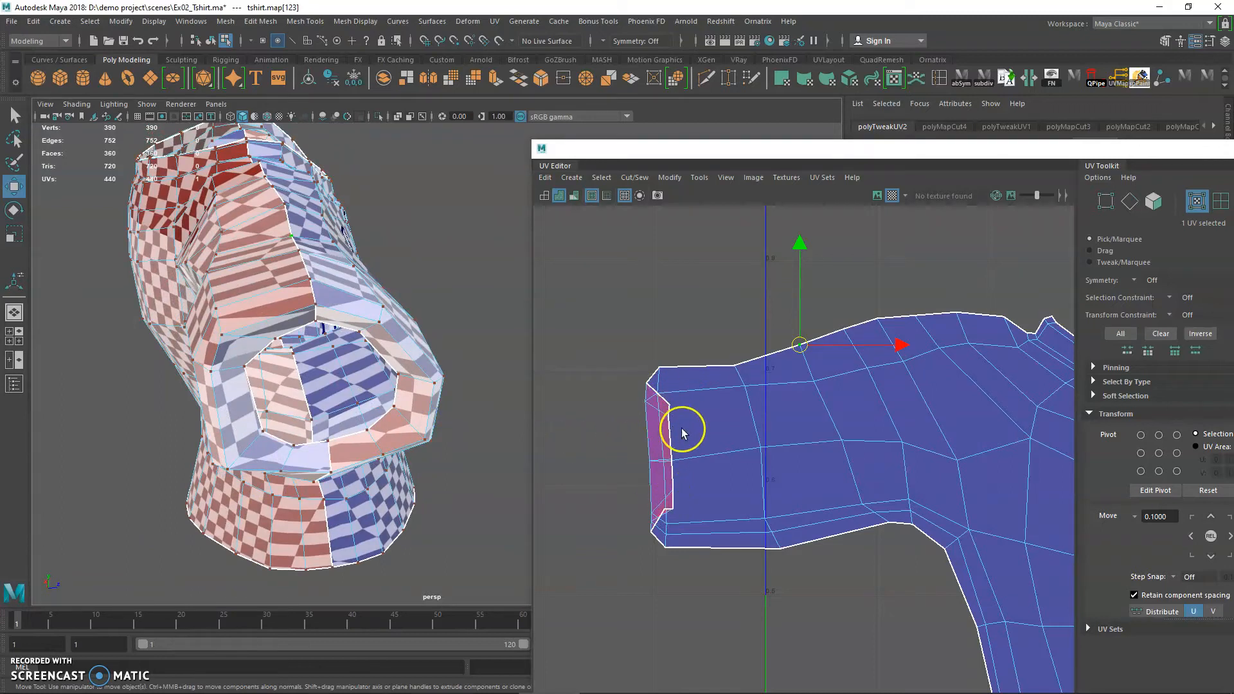
drag(667, 400, 691, 498)
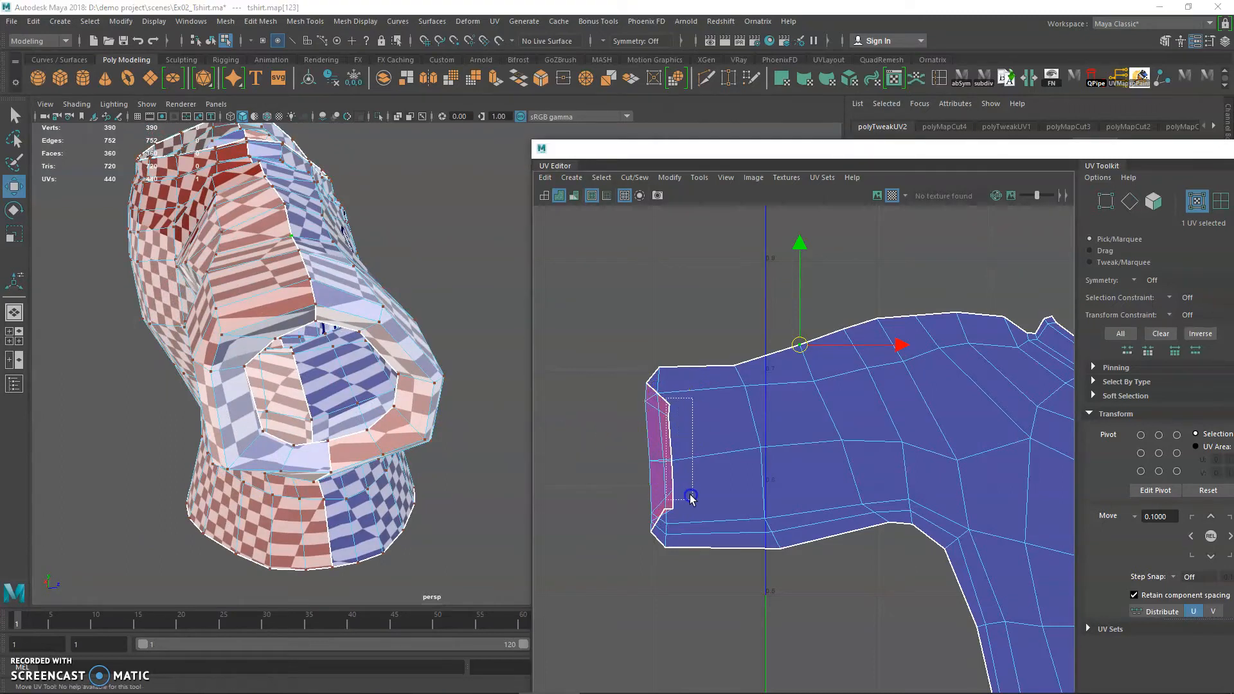
drag(670, 458, 622, 457)
drag(676, 521, 633, 524)
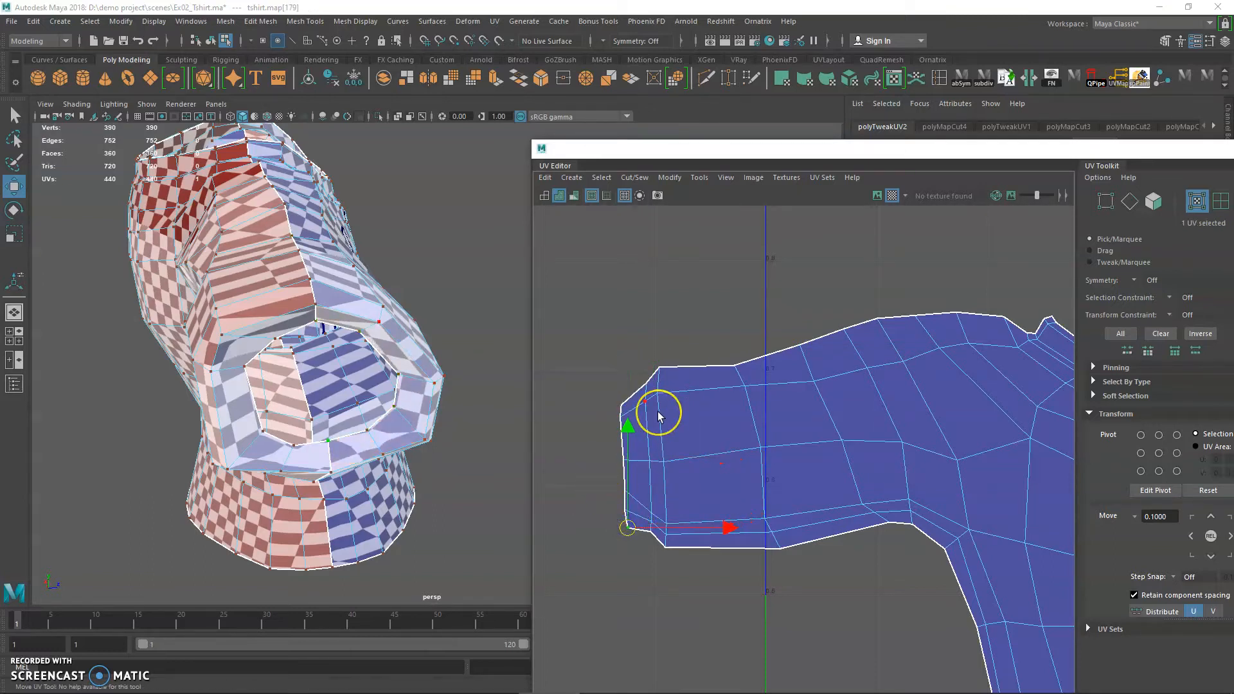
- Examine the front and back UV shells, including the still folded-in cuff on the opposite sleeve
scroll(658, 398, down, 2)
alt+drag(488, 334, 405, 352)
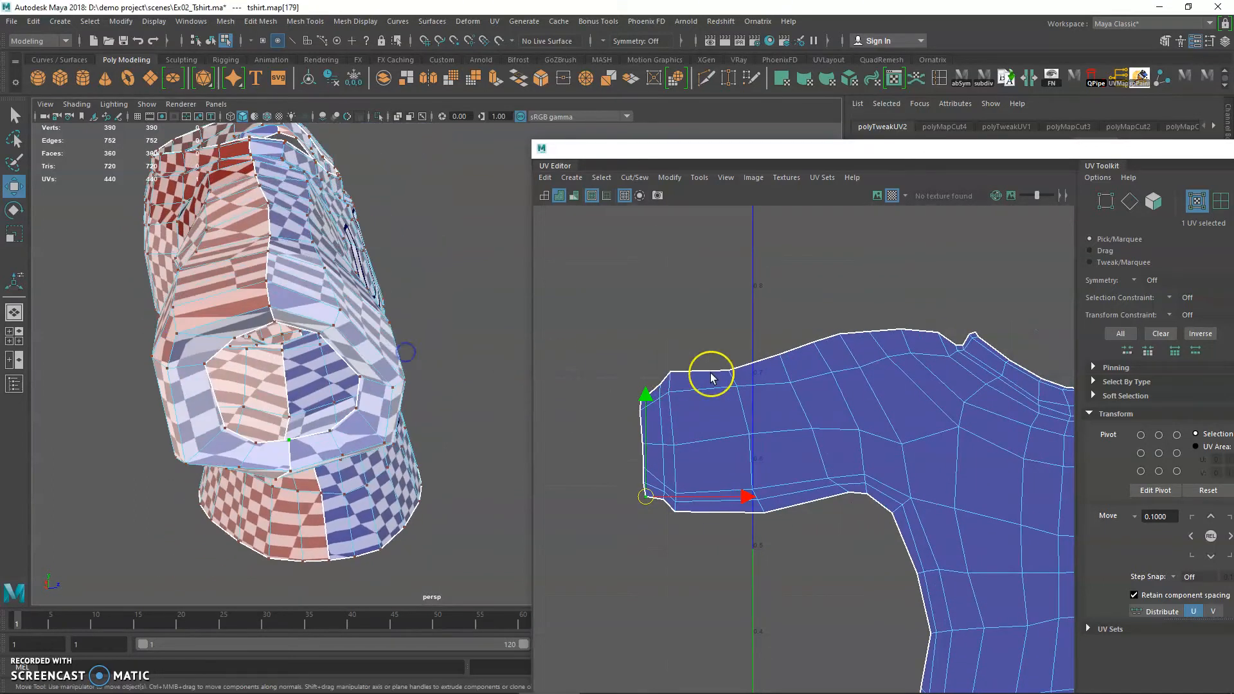
scroll(835, 405, down, 3)
alt+middle_drag(1006, 431, 765, 299)
scroll(765, 300, down, 1)
scroll(765, 299, down, 1)
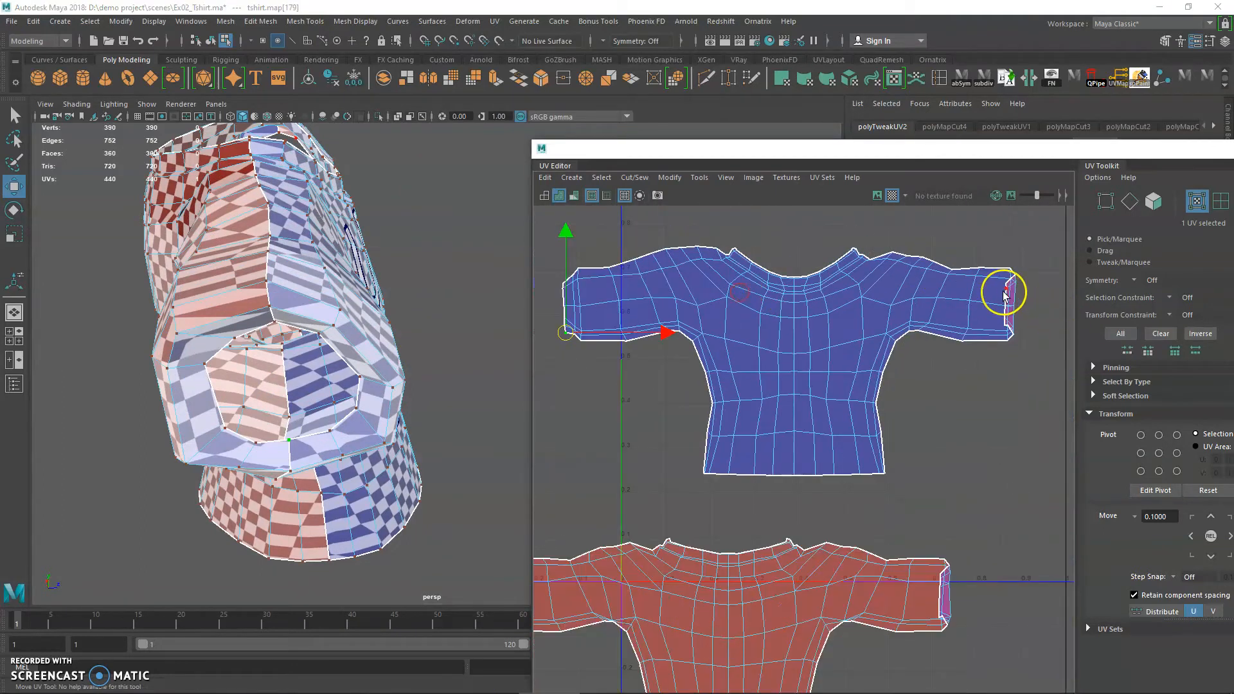
alt+middle_drag(921, 307, 948, 360)
alt+right_drag(948, 361, 836, 343)
alt+middle_drag(830, 321, 801, 339)
alt+right_drag(802, 339, 887, 353)
alt+middle_drag(888, 353, 817, 346)
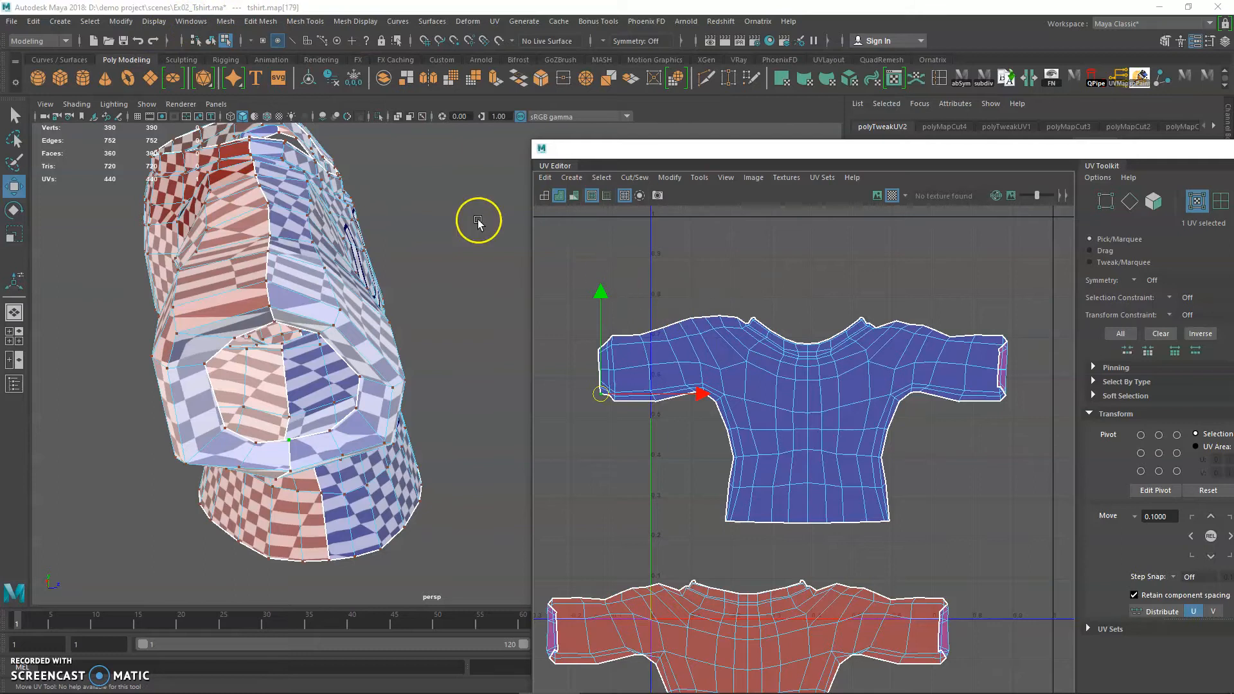
- Search the Plug-in Manager for unfold3d and check that the Unfold3D plug-in is set to Loaded and Auto load
click(187, 21)
mouse_move(283, 144)
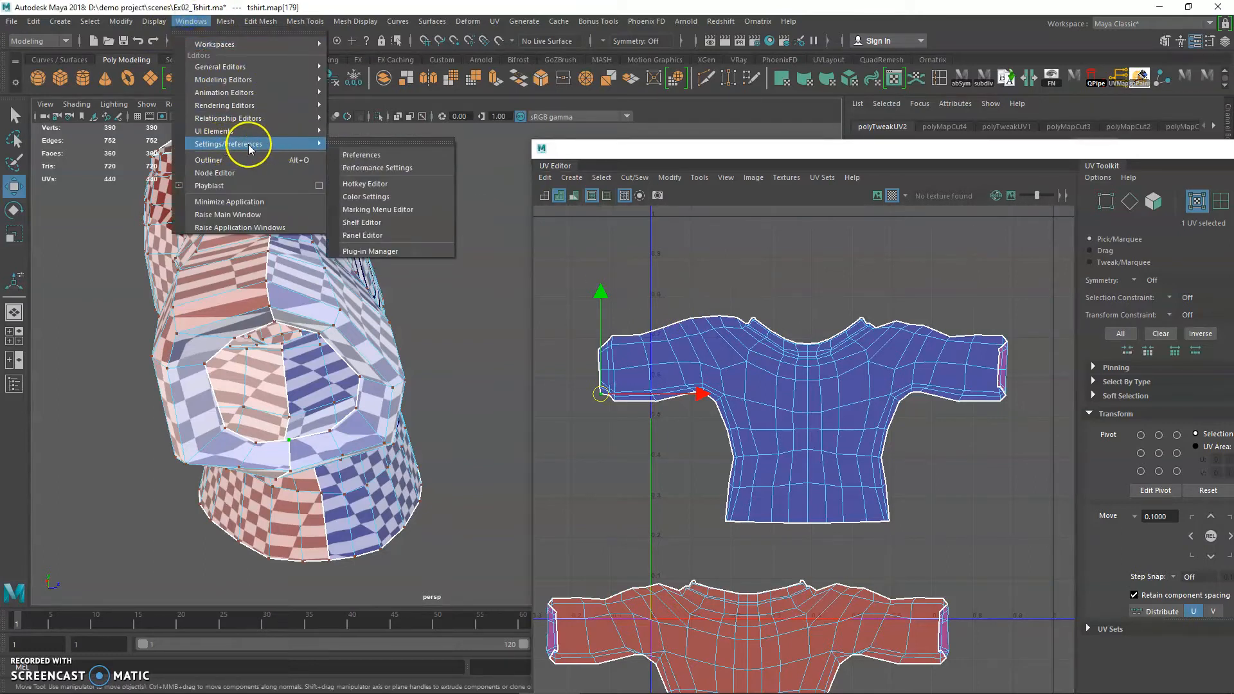
click(381, 252)
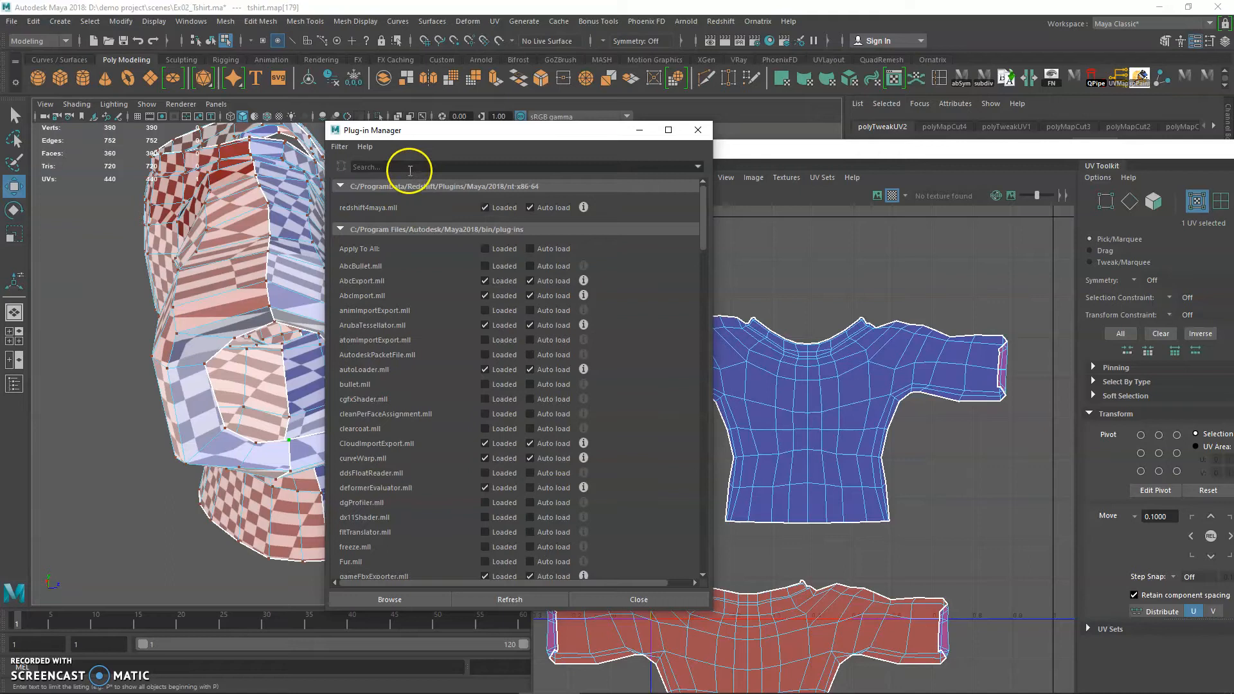
text(unfoled3)
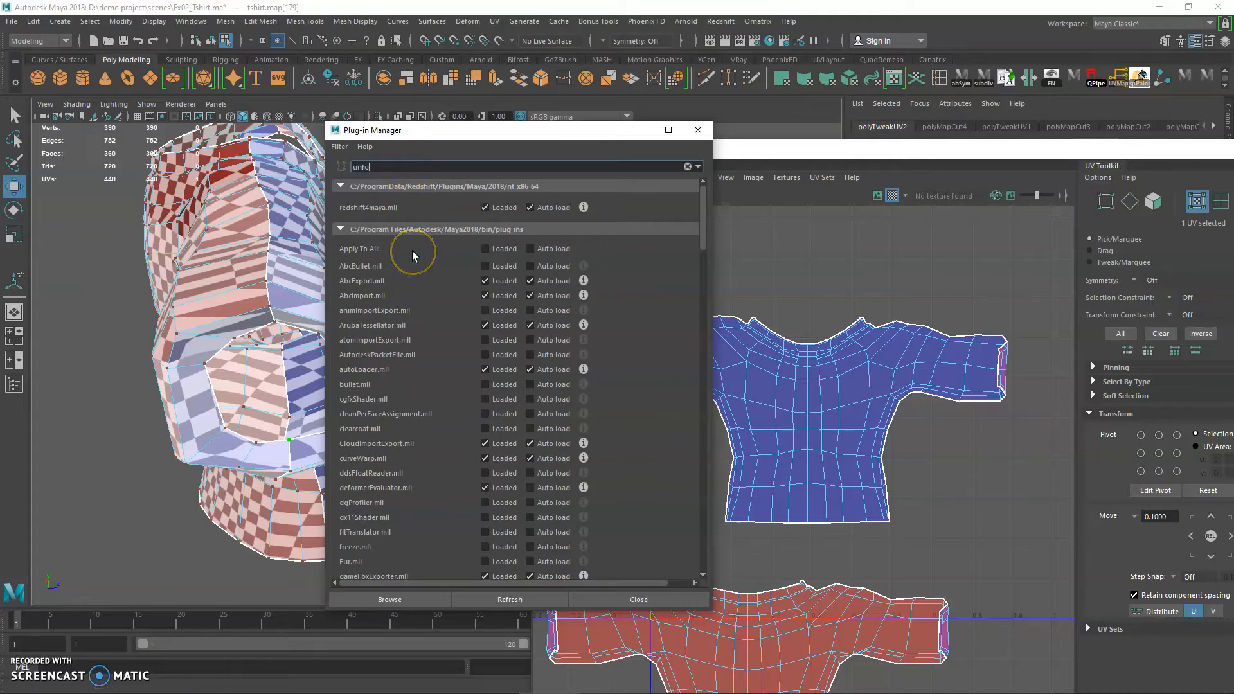
key(BackSpace)
key(BackSpace)
key(BackSpace)
text(d3d)
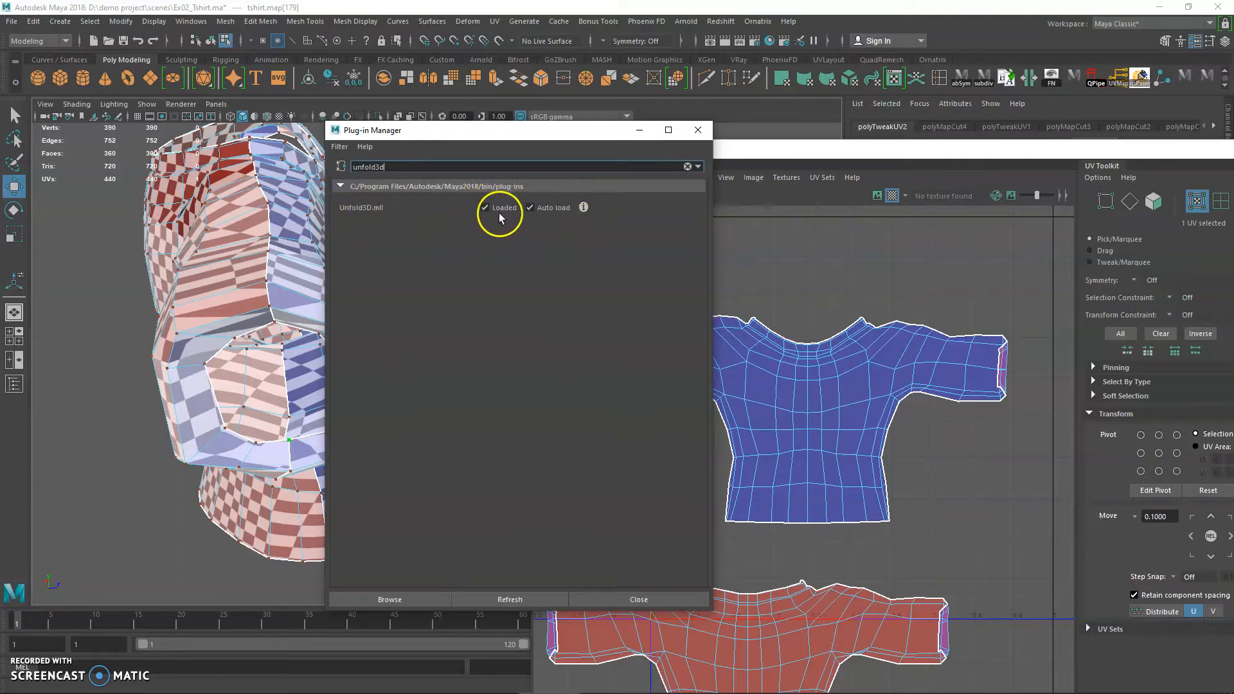
click(530, 207)
click(603, 596)
- Select all UVs of the T-shirt's front shell in the UV Editor
alt+middle_drag(726, 364, 703, 360)
alt+right_drag(703, 361, 600, 348)
alt+middle_drag(654, 364, 689, 341)
key(q)
right_click(795, 349)
right_drag(864, 353, 863, 353)
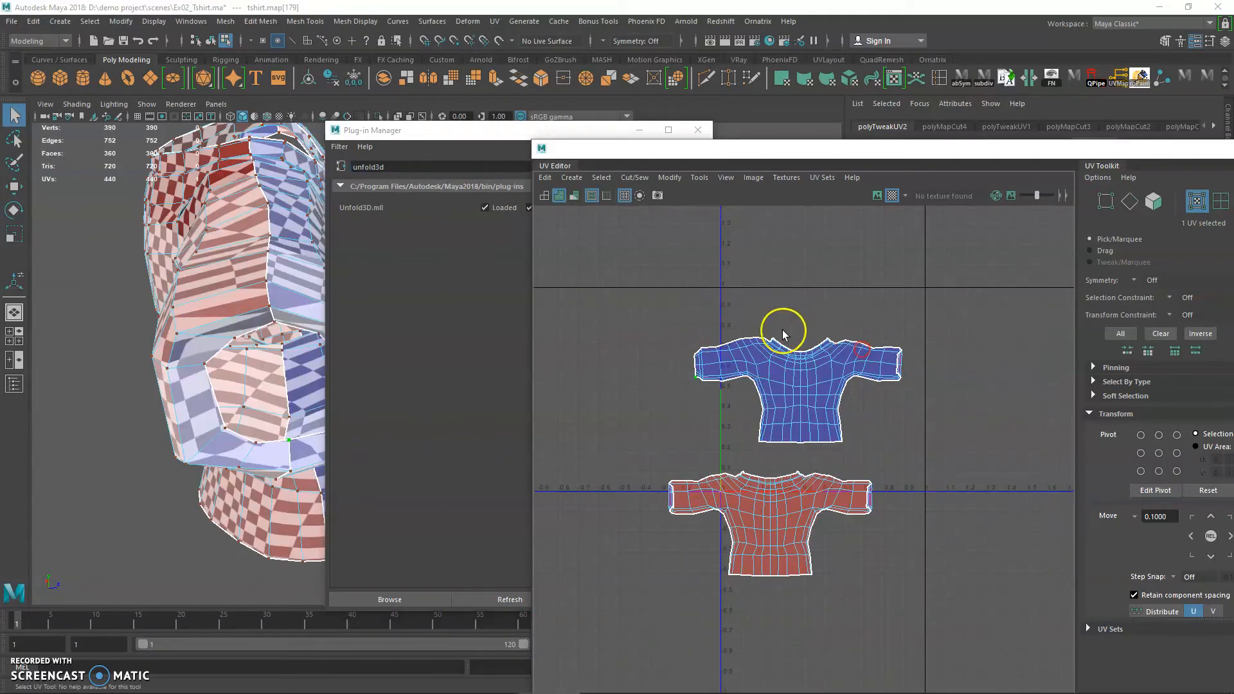
drag(633, 297, 951, 461)
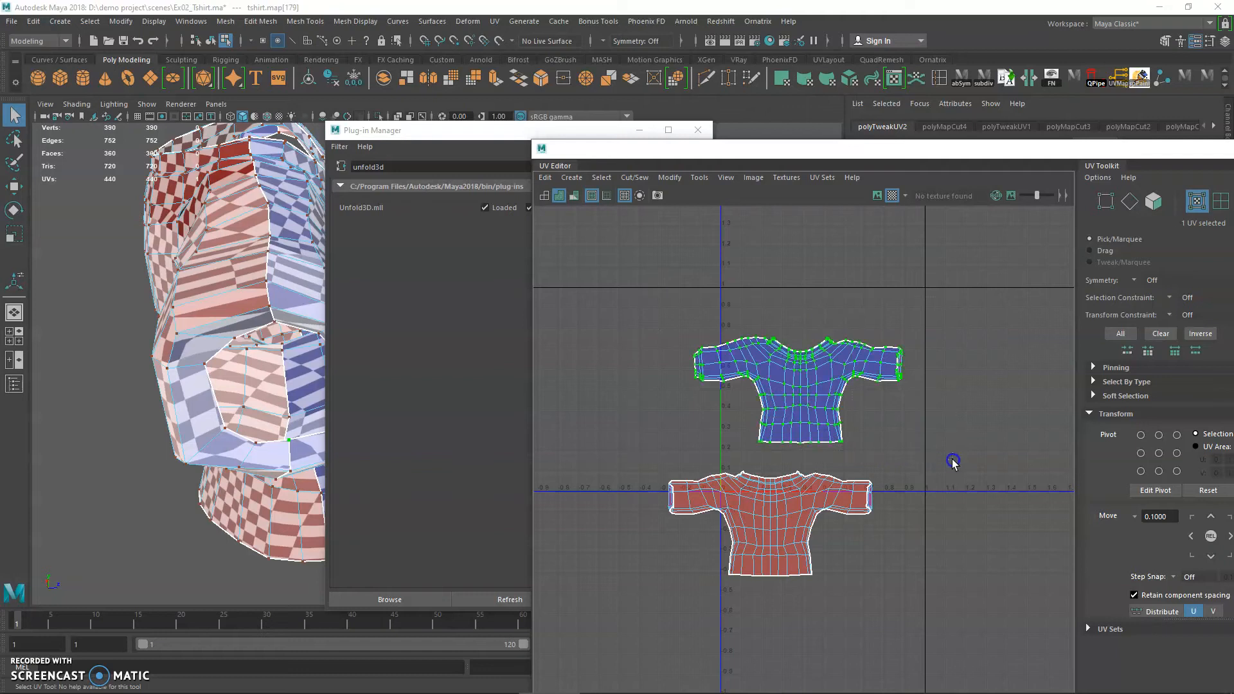
- Try unfolding the front shell's selected UVs, and undo the operation
shift+right_click(738, 364)
shift+right_click(739, 356)
shift+right_drag(739, 354, 714, 341)
shift+right_click(741, 362)
key(ctrl+z)
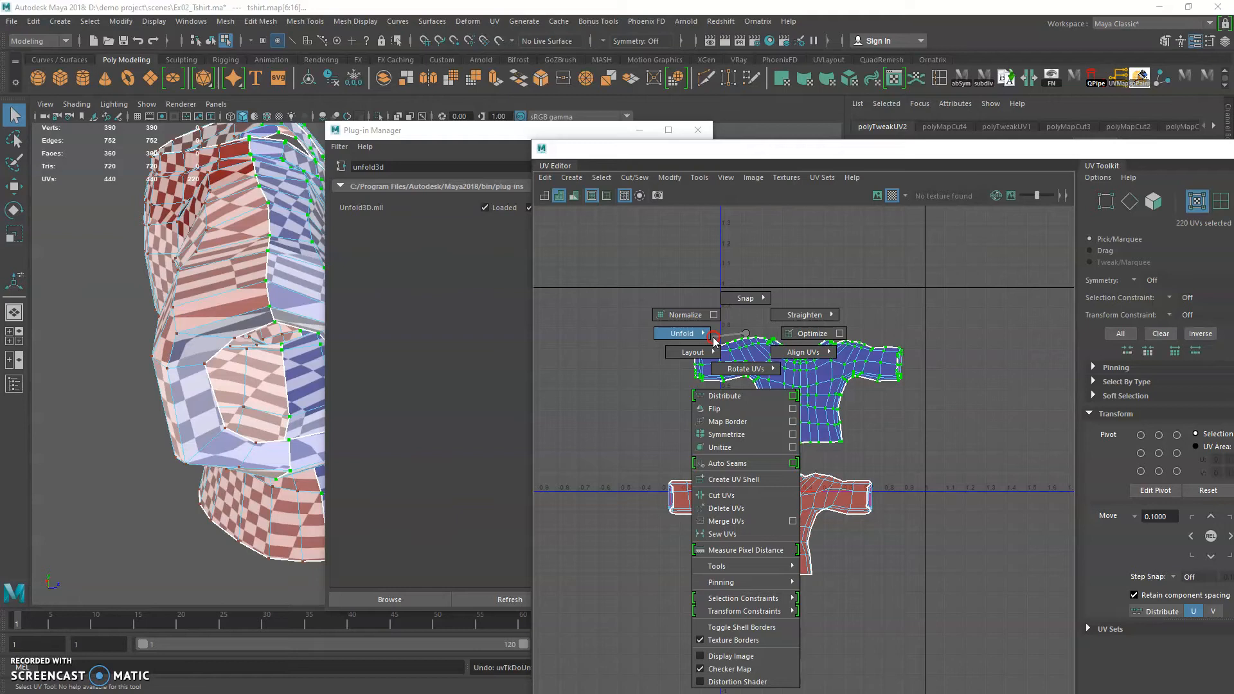
- Open the Unfold UVs options, compare the Legacy and Unfold3D methods, keep Unfold3D and reset the settings
shift+right_drag(698, 335, 638, 338)
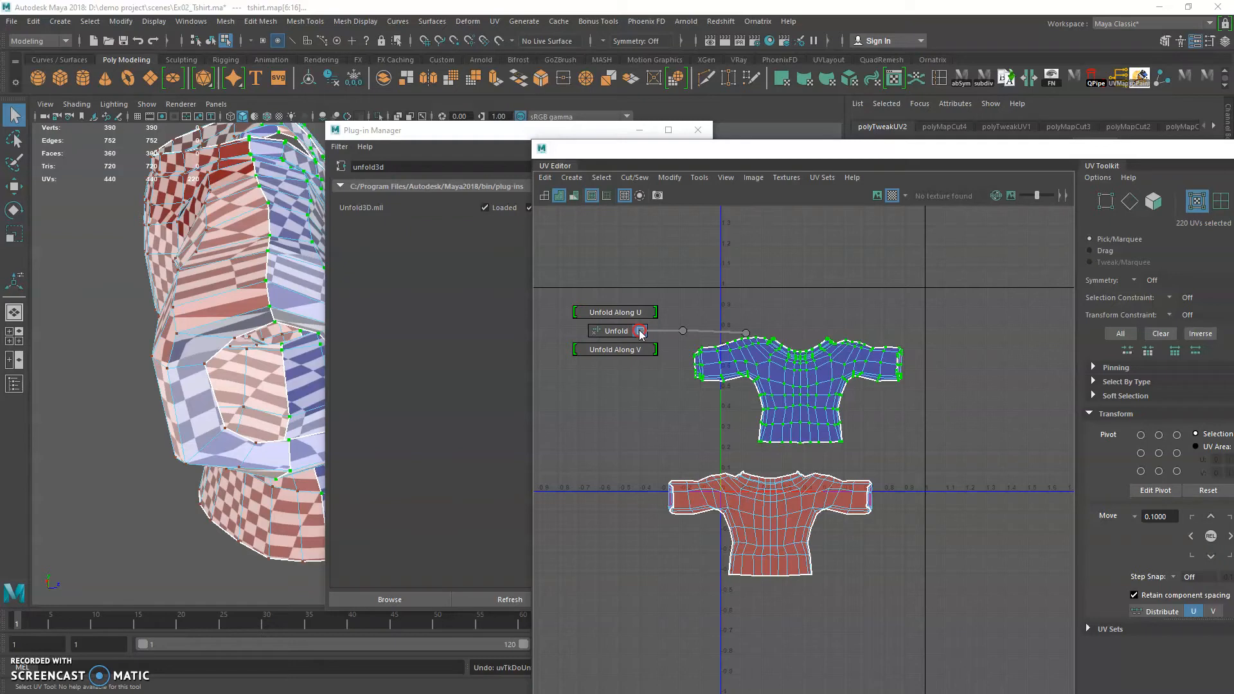
click(640, 332)
drag(407, 142, 589, 194)
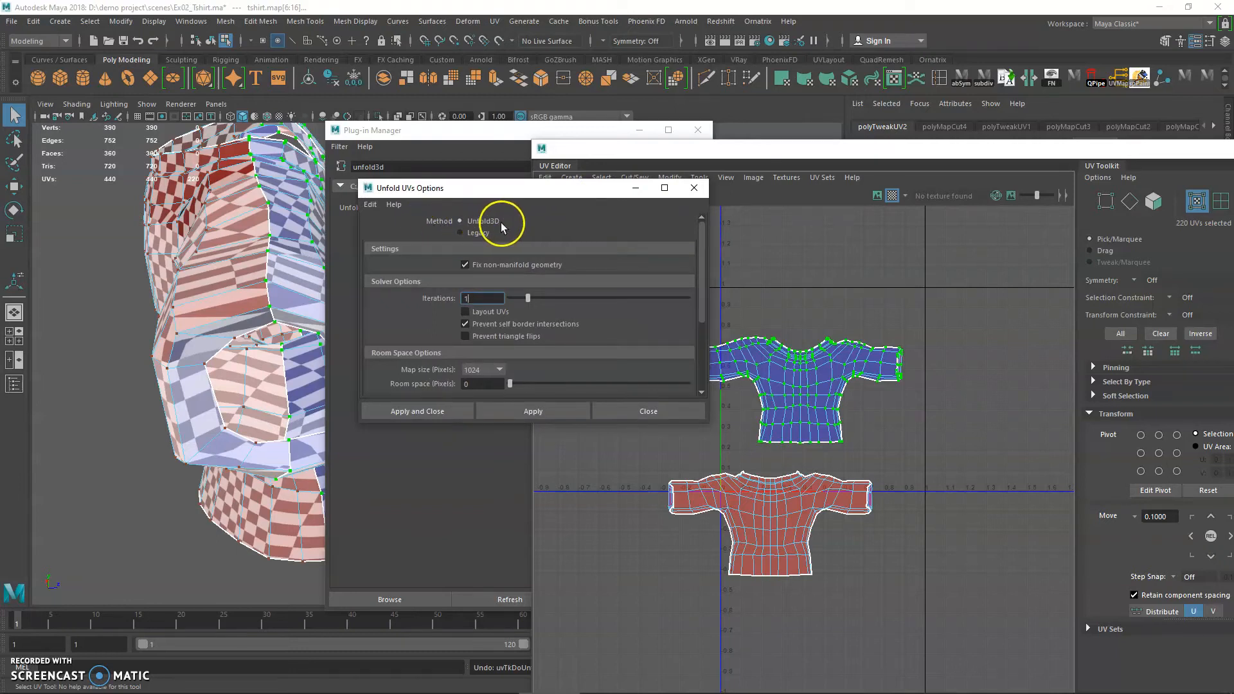
click(476, 232)
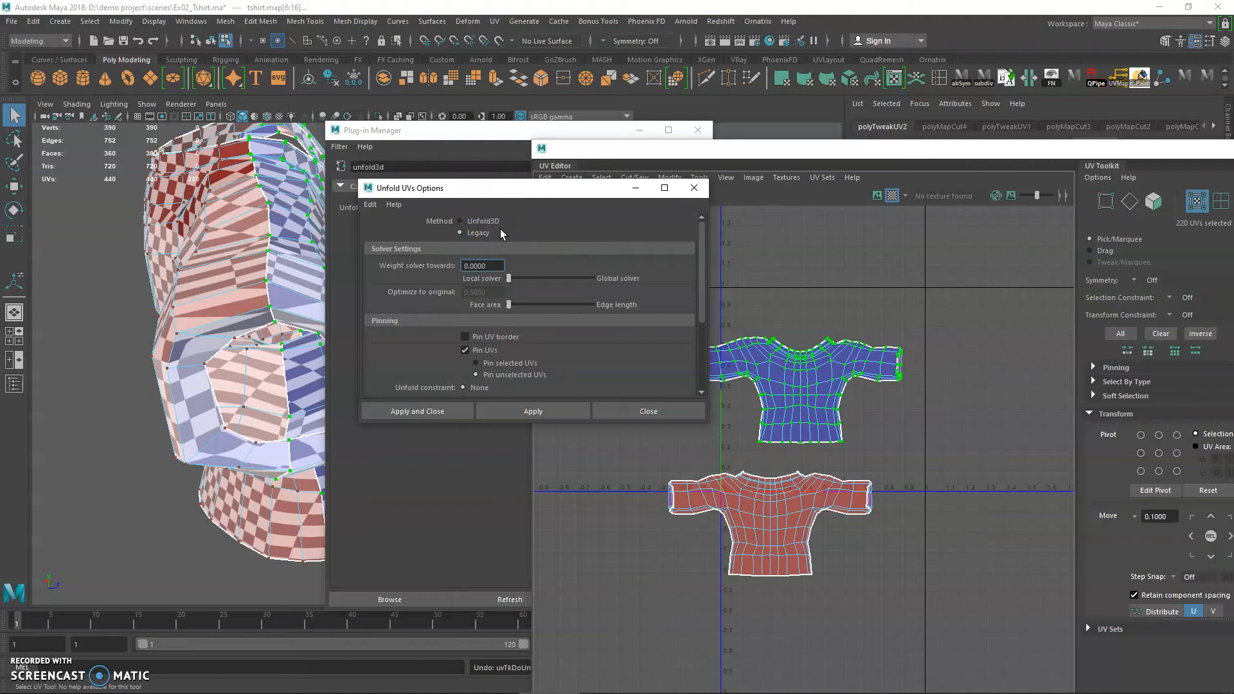
click(499, 222)
click(370, 204)
click(387, 225)
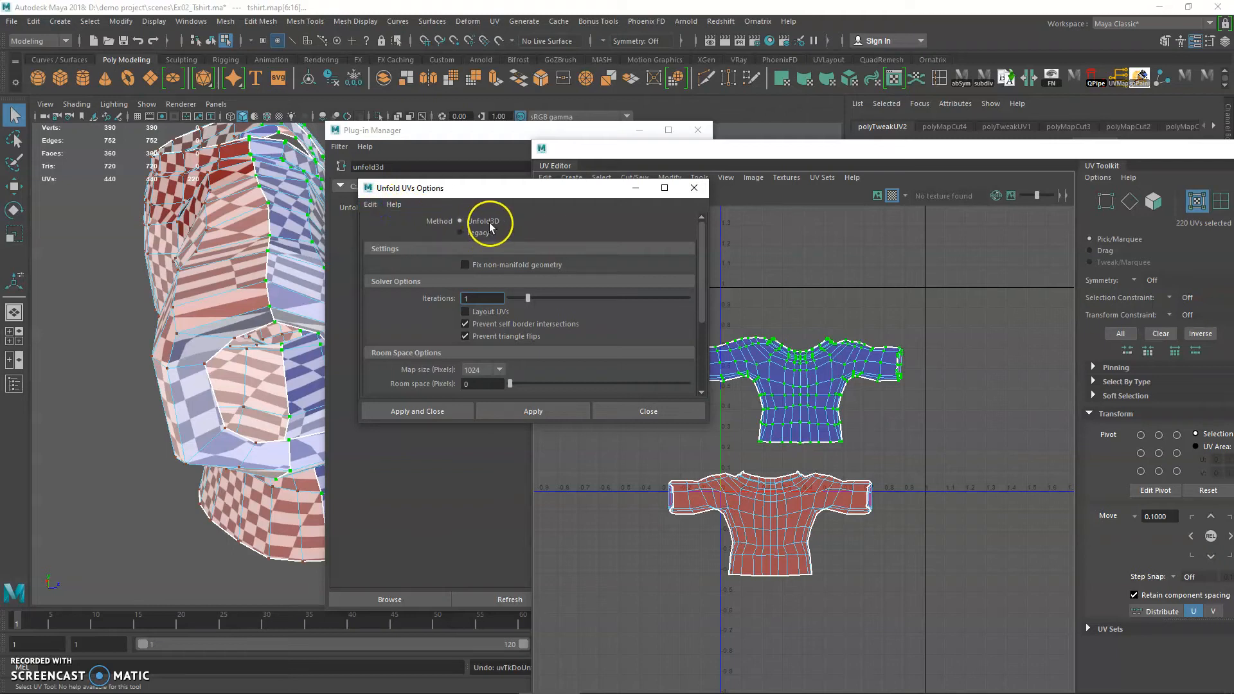
- Set the unfold map size to 2048 pixels, unfold the front shell's UVs and close the options
drag(708, 421, 706, 474)
click(499, 370)
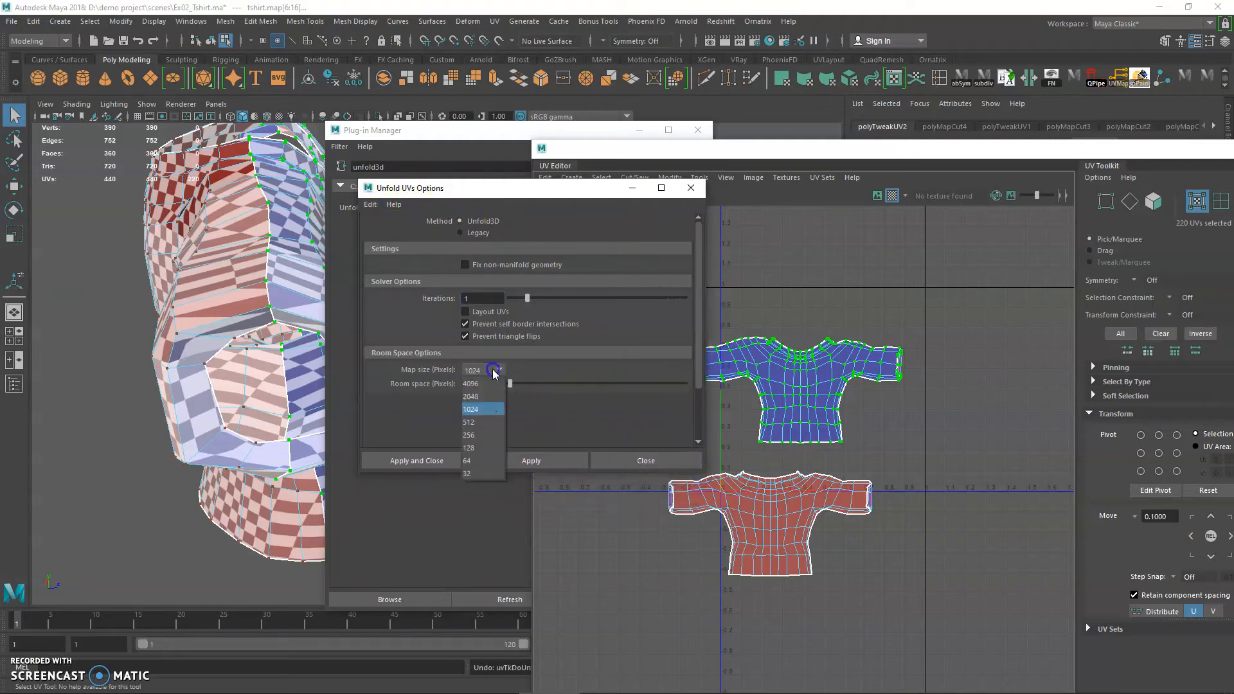
click(488, 397)
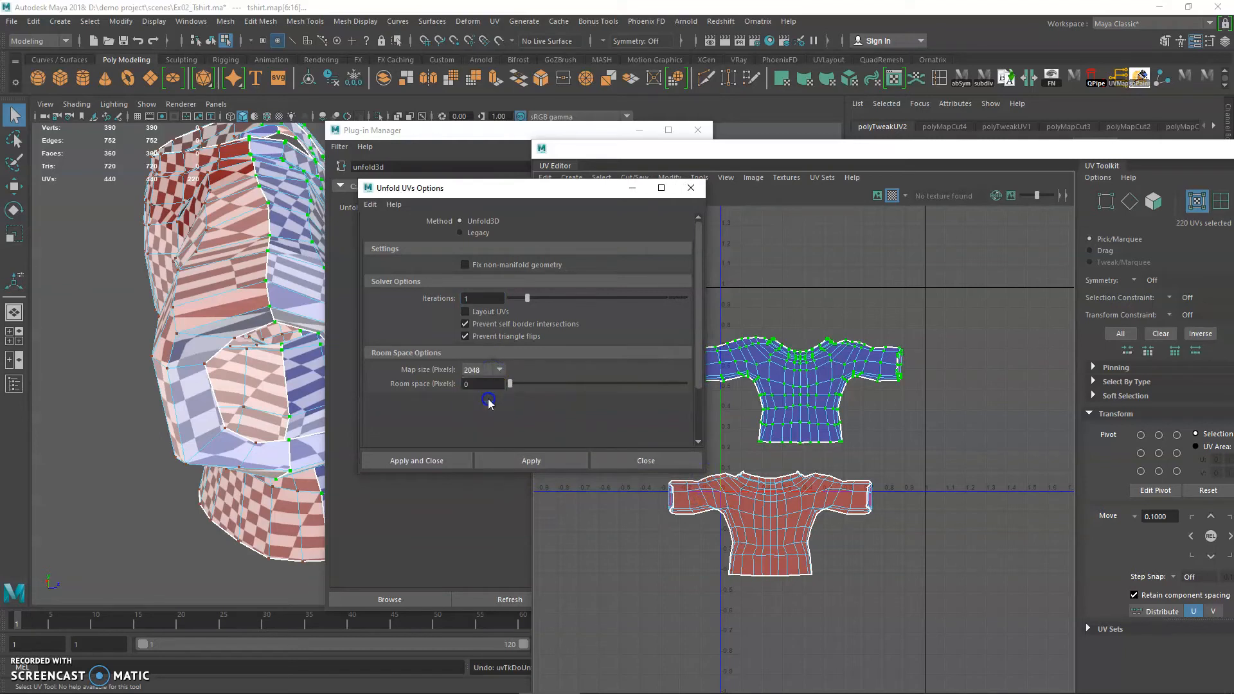
click(536, 461)
click(607, 457)
- Minimize the Plug-in Manager and examine the checker pattern on the T-shirt's front sleeve and shoulder
alt+drag(321, 419, 115, 379)
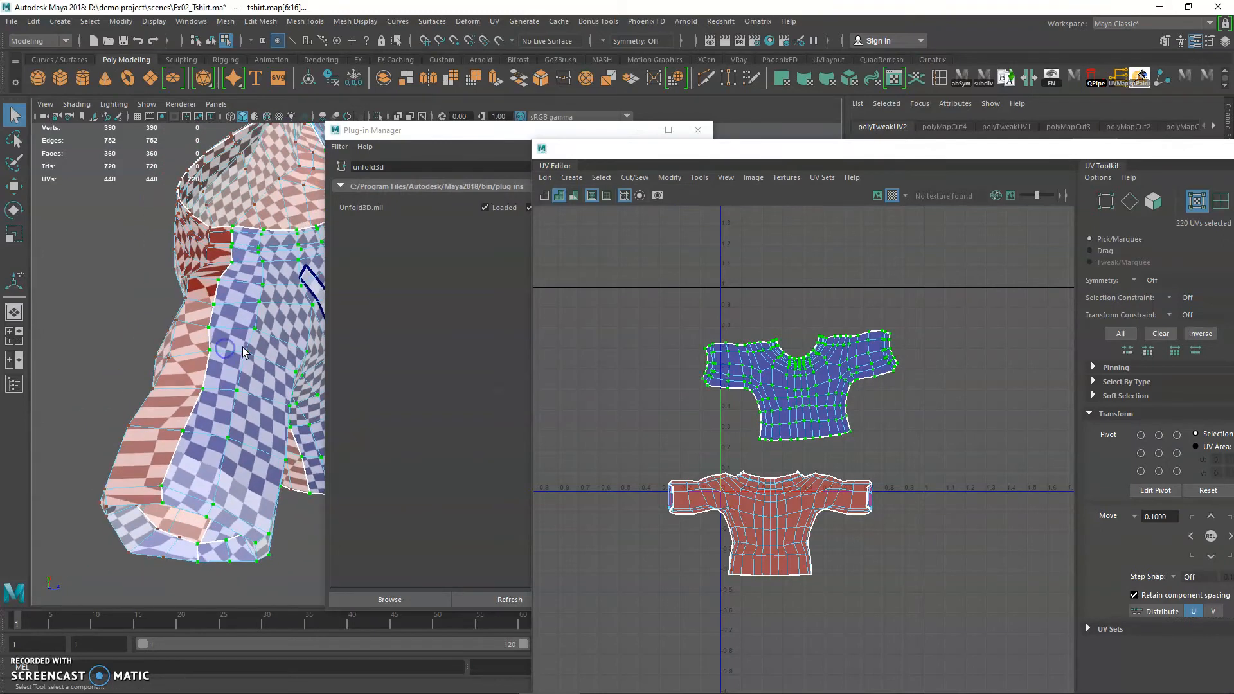
click(639, 130)
alt+middle_drag(367, 309, 398, 311)
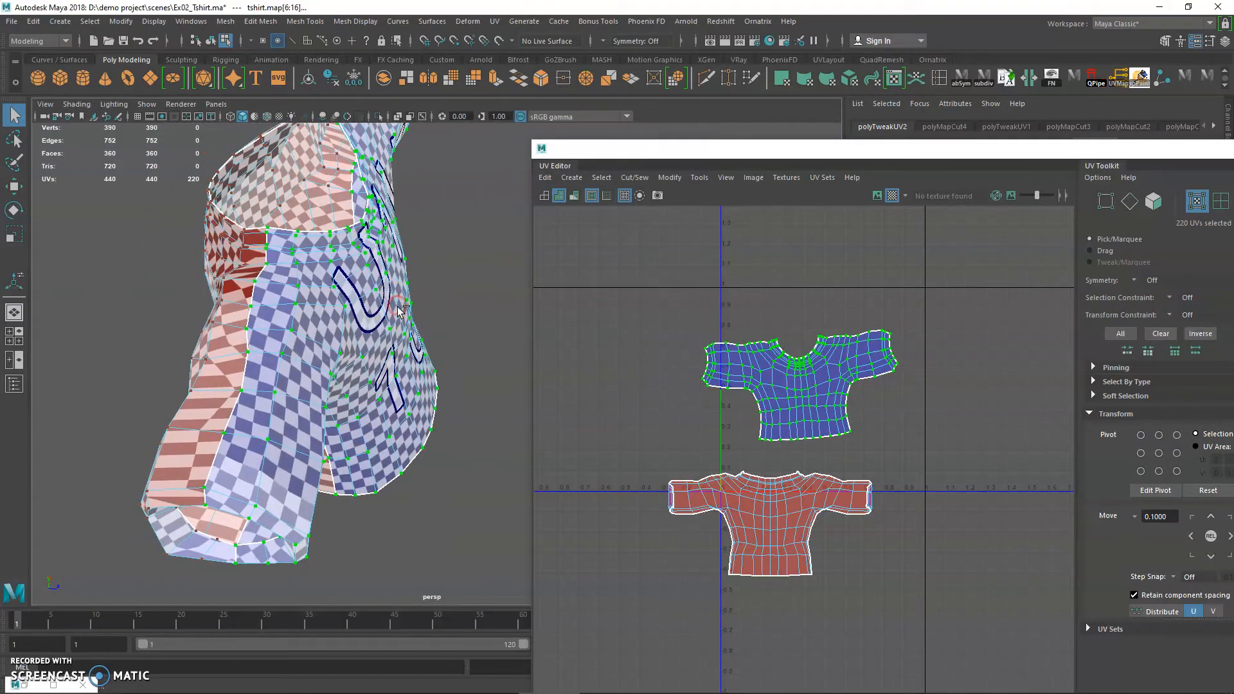
- Undo the front shell's unfold to compare the sleeve's checker pattern, and unfold the shell's UVs again
key(ctrl+z)
alt+drag(416, 360, 427, 376)
alt+drag(298, 486, 331, 450)
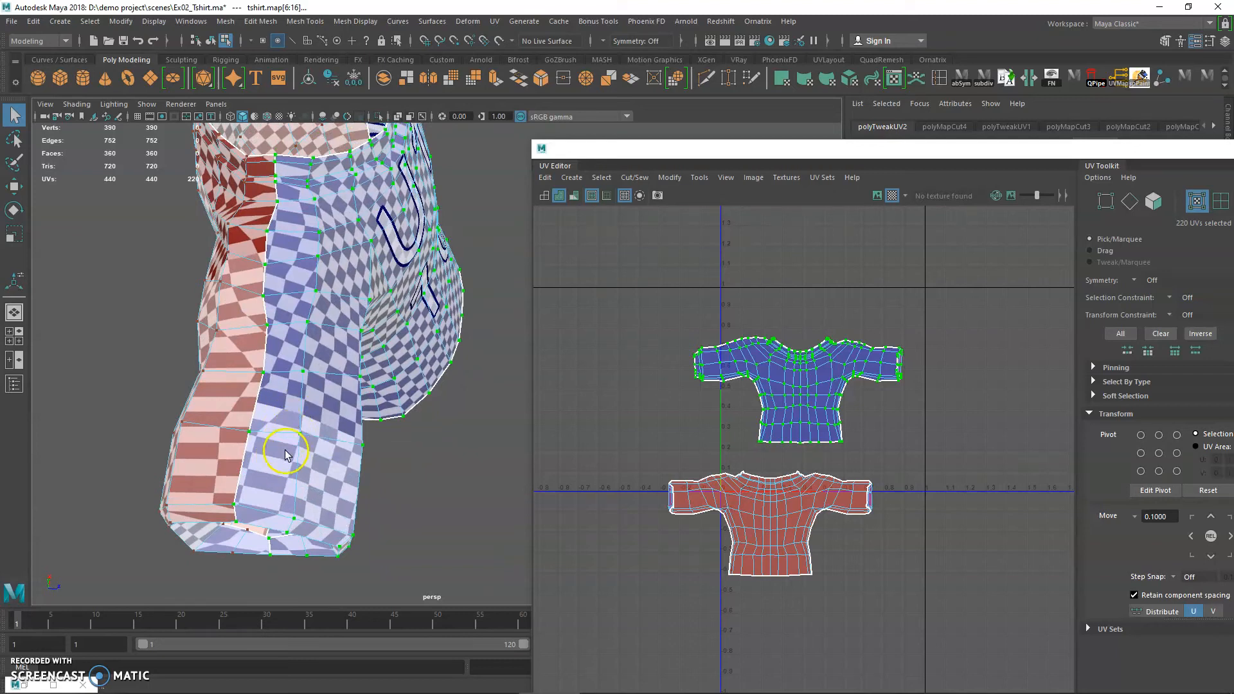
drag(619, 283, 901, 433)
shift+right_drag(789, 333, 668, 331)
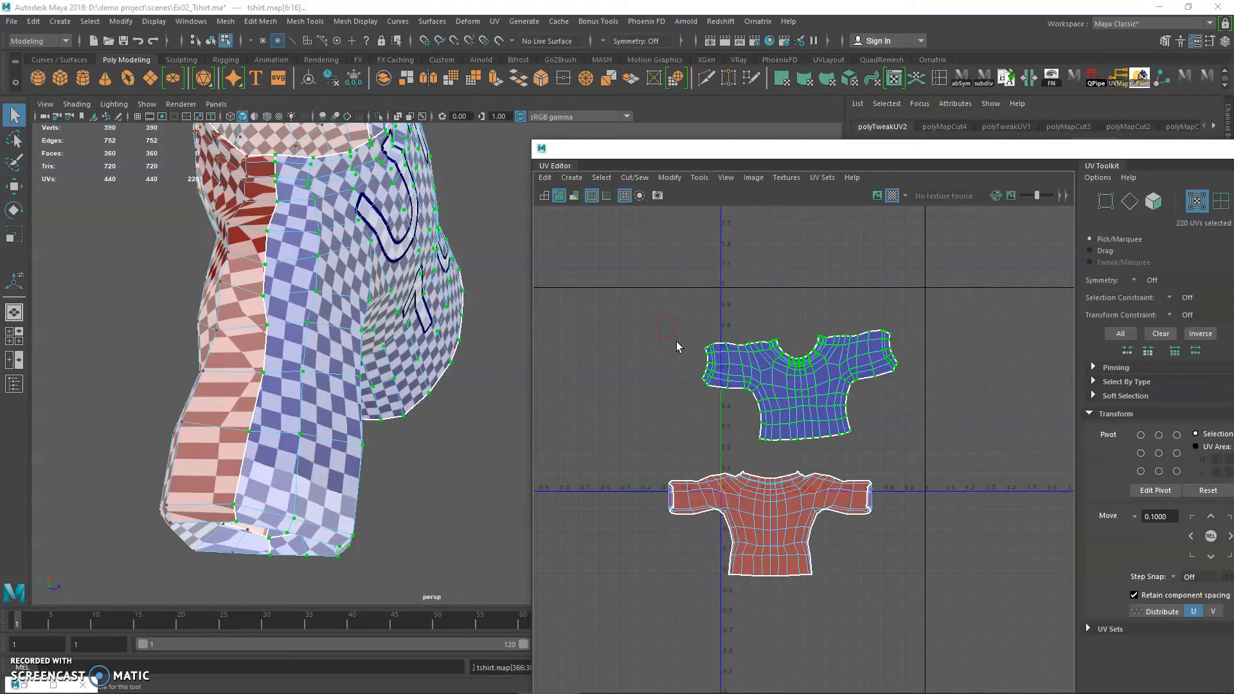
alt+drag(412, 321, 376, 282)
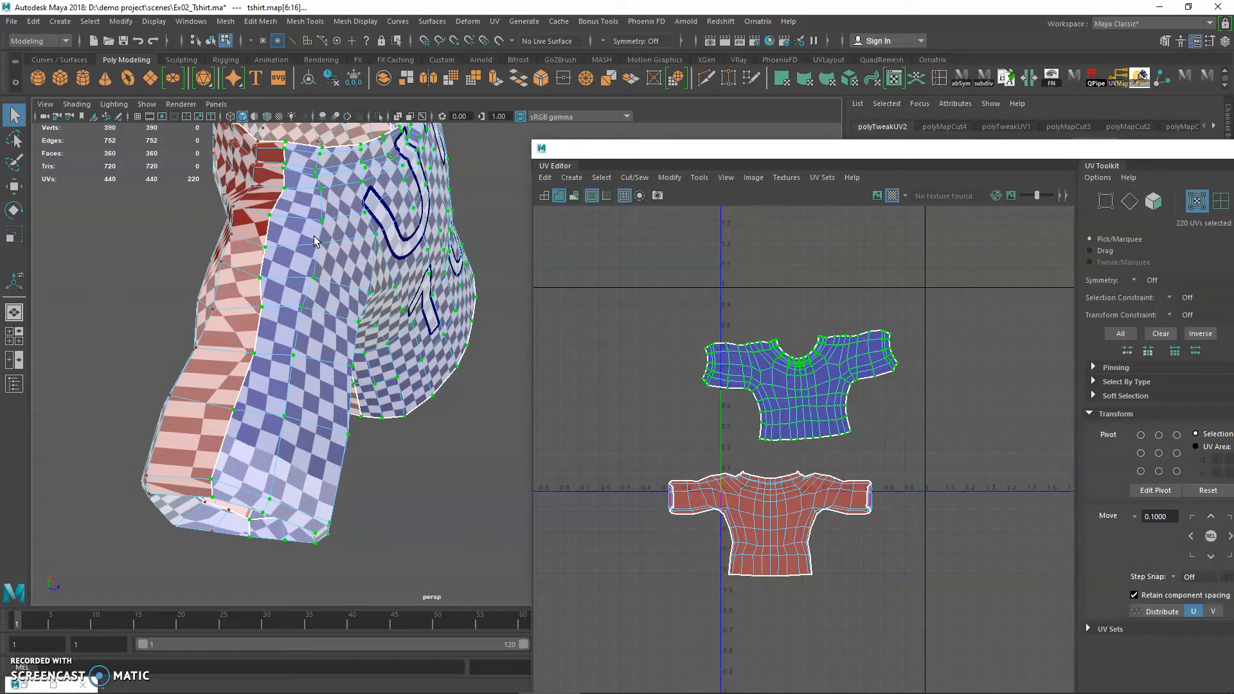
- Show the checker texture behind the UVs and examine how the pattern falls along the front sleeve
alt+drag(351, 297, 436, 410)
alt+right_drag(793, 384, 926, 472)
alt+middle_drag(781, 408, 746, 426)
click(882, 193)
alt+right_drag(655, 353, 963, 443)
alt+drag(319, 511, 295, 503)
- Select two UVs on the upper edge of the front shell's sleeve and nudge them slightly upward
right_drag(276, 234, 290, 271)
click(286, 247)
shift+click(286, 313)
right_drag(727, 325, 749, 326)
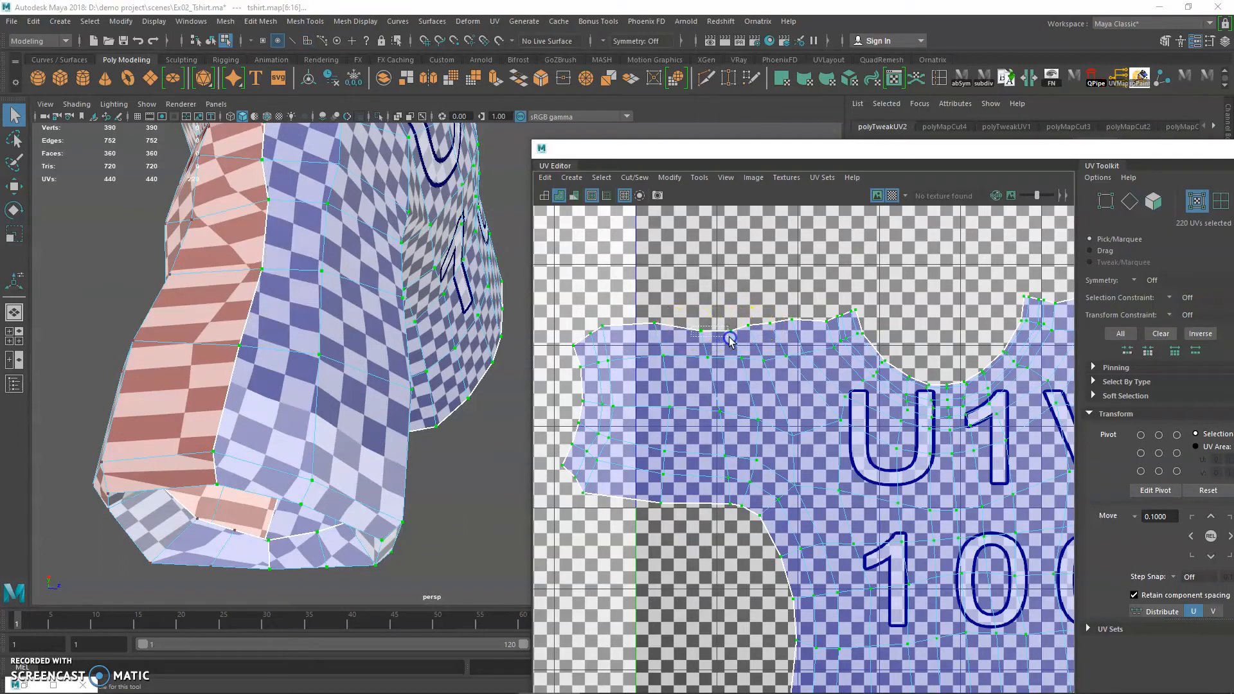
drag(730, 340, 731, 341)
key(w)
drag(717, 231, 717, 230)
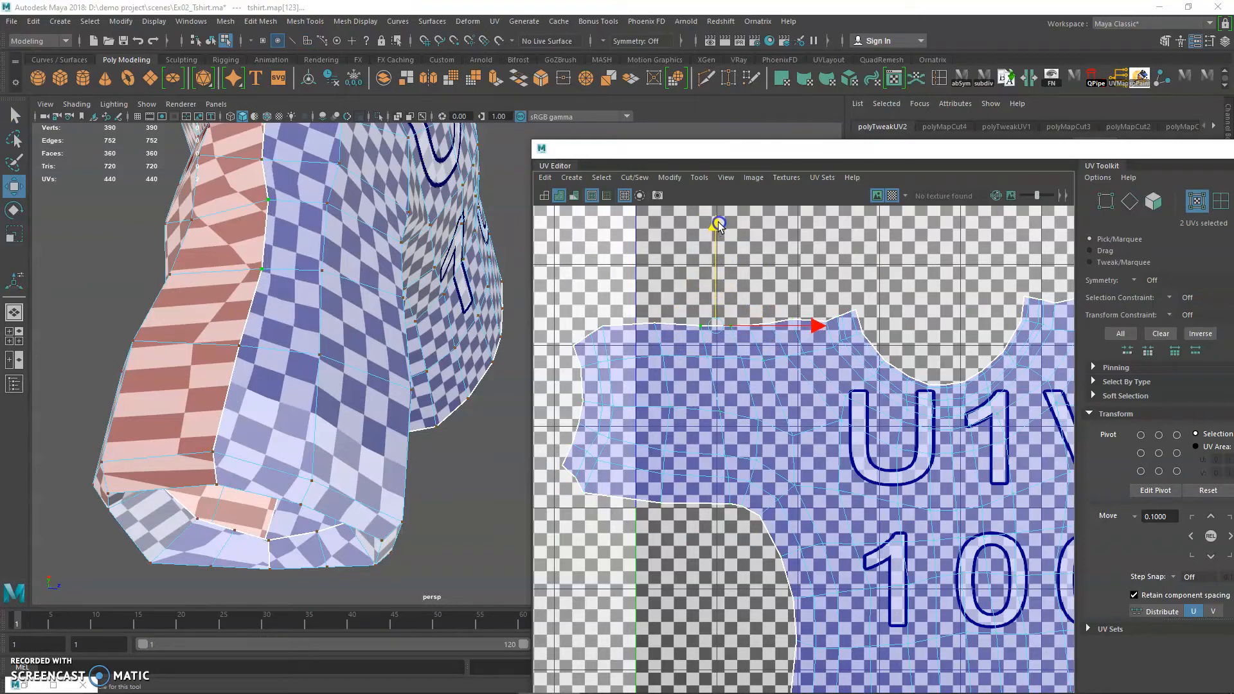
- Return the T-shirt to object selection and hide the checker texture in the UV Editor
key(q)
right_drag(305, 225, 345, 209)
right_click(776, 359)
scroll(587, 322, down, 6)
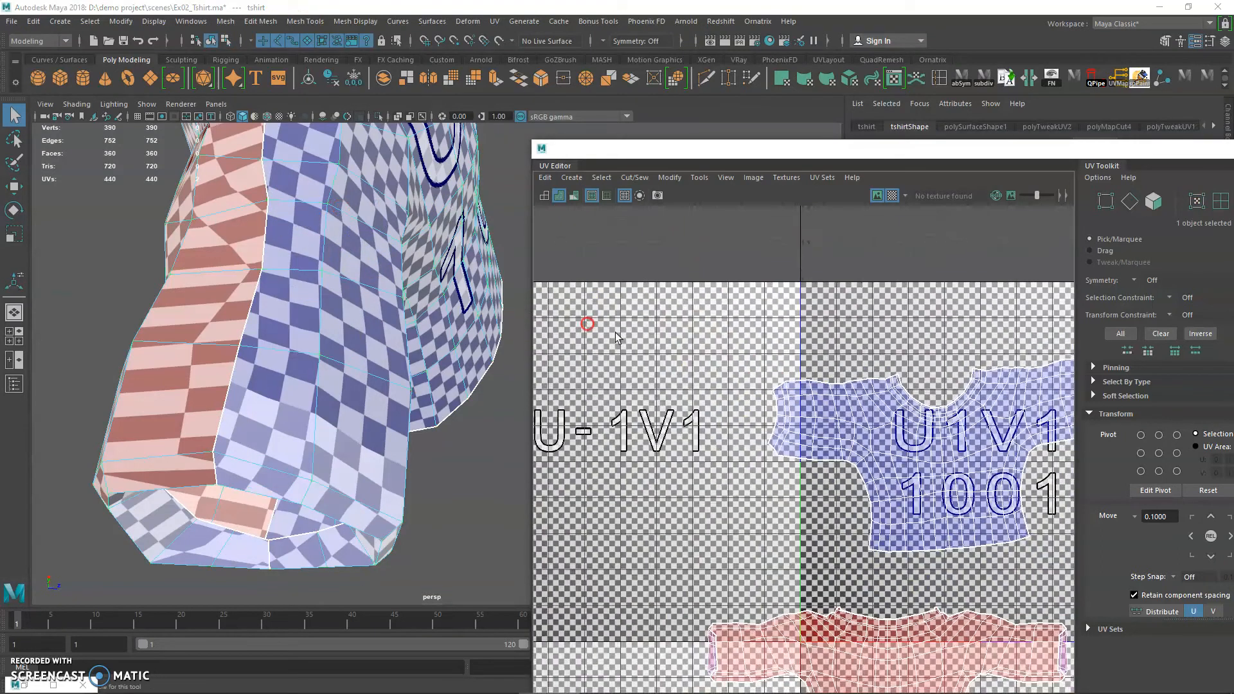
click(877, 197)
- Select all the front shell's UVs and move the shell up and to the right, away from the back shell
right_drag(873, 409, 926, 407)
alt+middle_drag(877, 382, 710, 374)
drag(583, 319, 943, 536)
key(w)
drag(720, 422, 798, 346)
alt+middle_drag(696, 444, 806, 383)
scroll(809, 386, down, 1)
- Select all the back shell's UVs and flip the shell so it faces the same way as the front
key(q)
drag(630, 457, 986, 627)
alt+drag(380, 395, 434, 377)
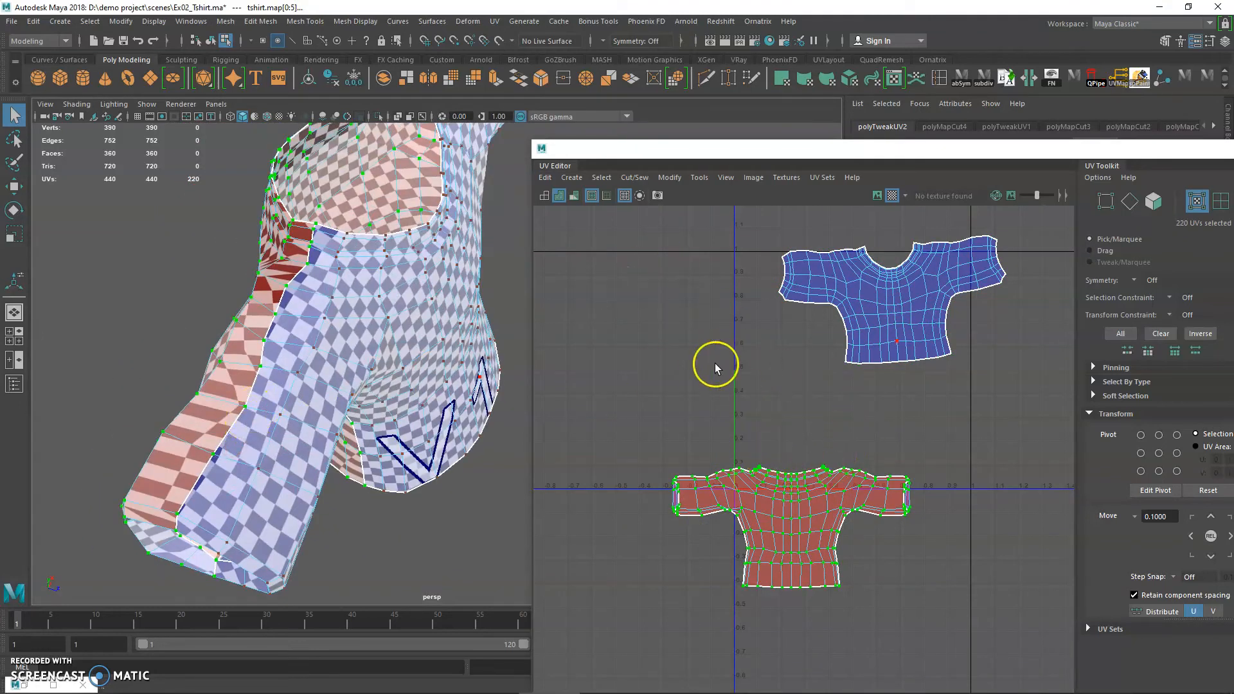
click(669, 177)
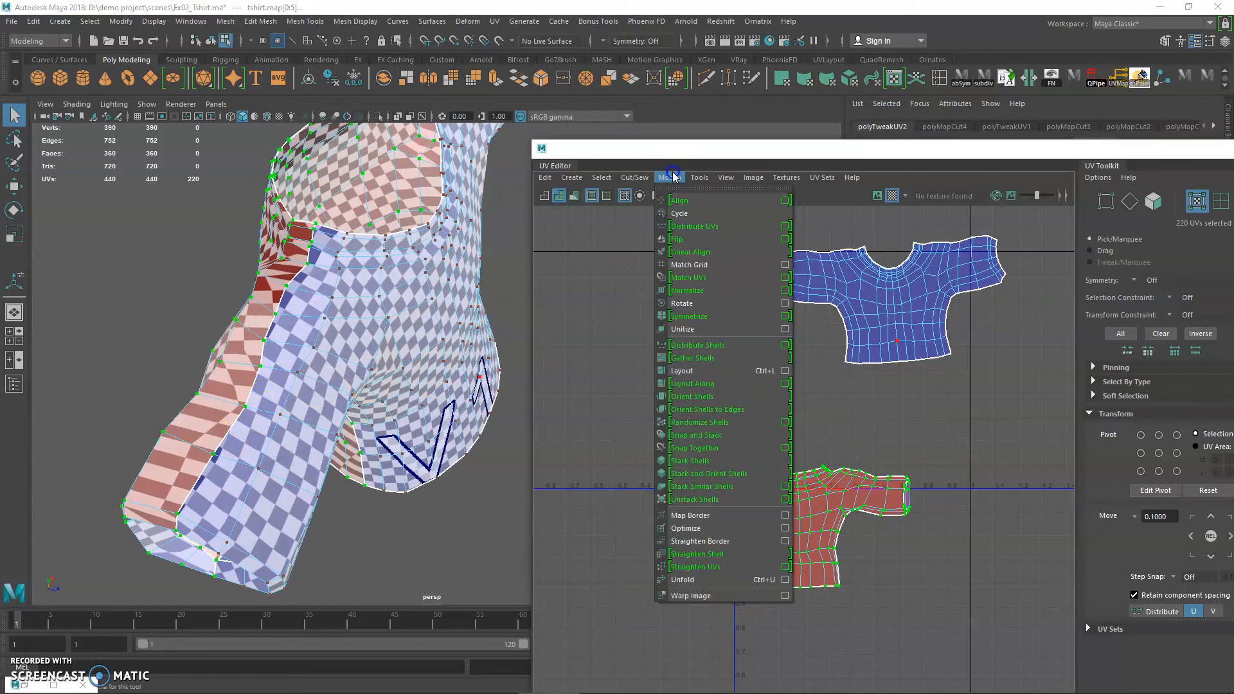
click(698, 238)
- Unfold the flipped back shell's UVs and check the checker pattern along the T-shirt's side
alt+middle_drag(765, 415, 740, 317)
alt+right_drag(740, 317, 779, 341)
alt+middle_drag(746, 394, 783, 372)
alt+right_drag(783, 372, 876, 377)
click(770, 323)
drag(620, 313, 1037, 576)
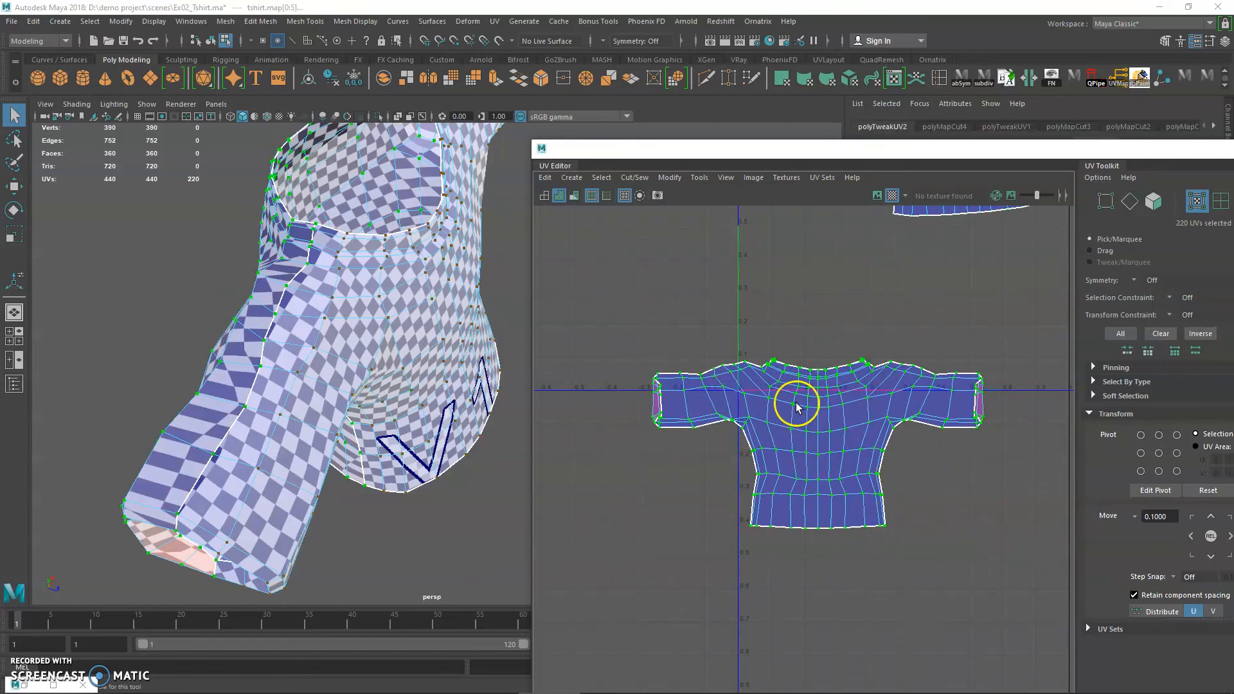
shift+right_drag(752, 333, 670, 332)
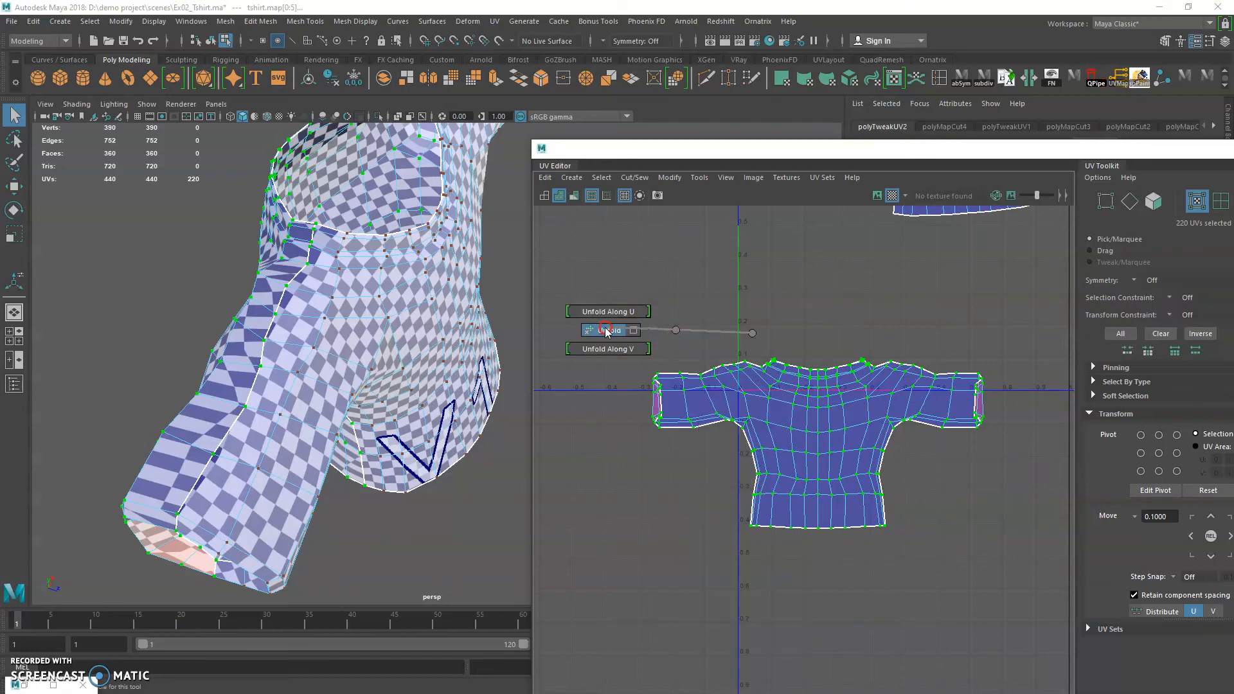
shift+right_drag(606, 331, 606, 332)
alt+drag(316, 386, 326, 312)
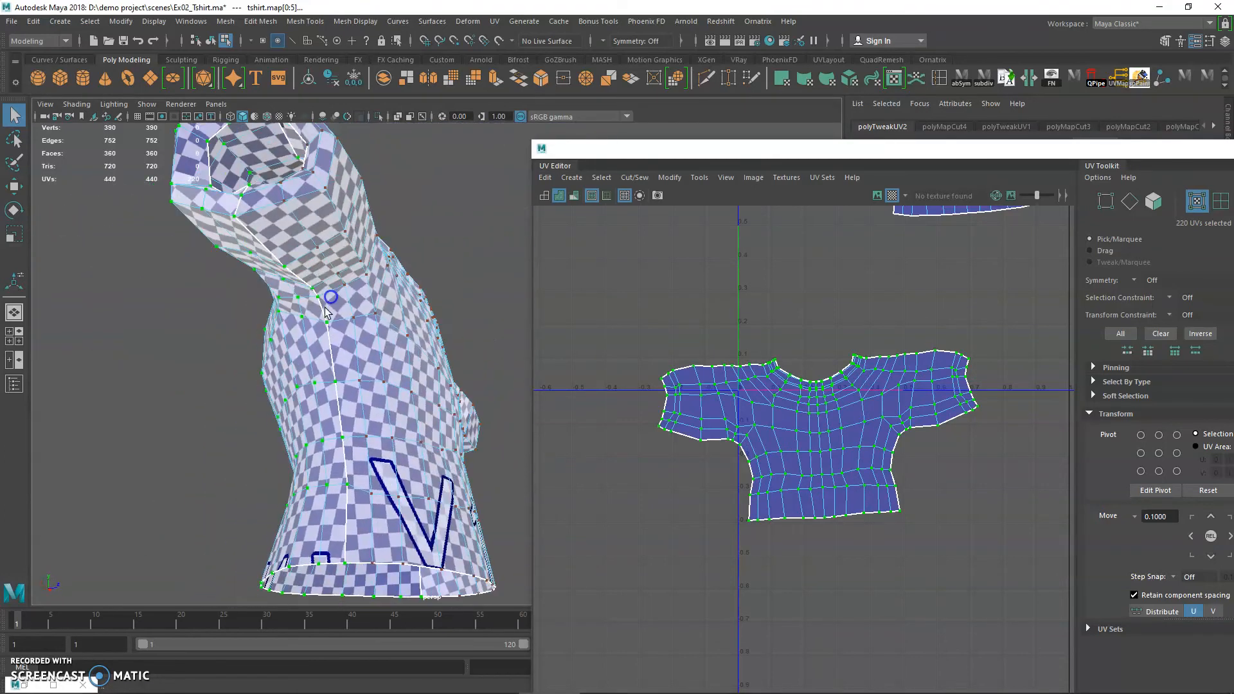
- Reposition the UV Editor window to show the whole UV Toolkit, and reveal its texel density settings
alt+middle_drag(899, 229, 812, 494)
alt+right_drag(813, 493, 699, 411)
drag(724, 348, 1047, 564)
drag(836, 149, 661, 105)
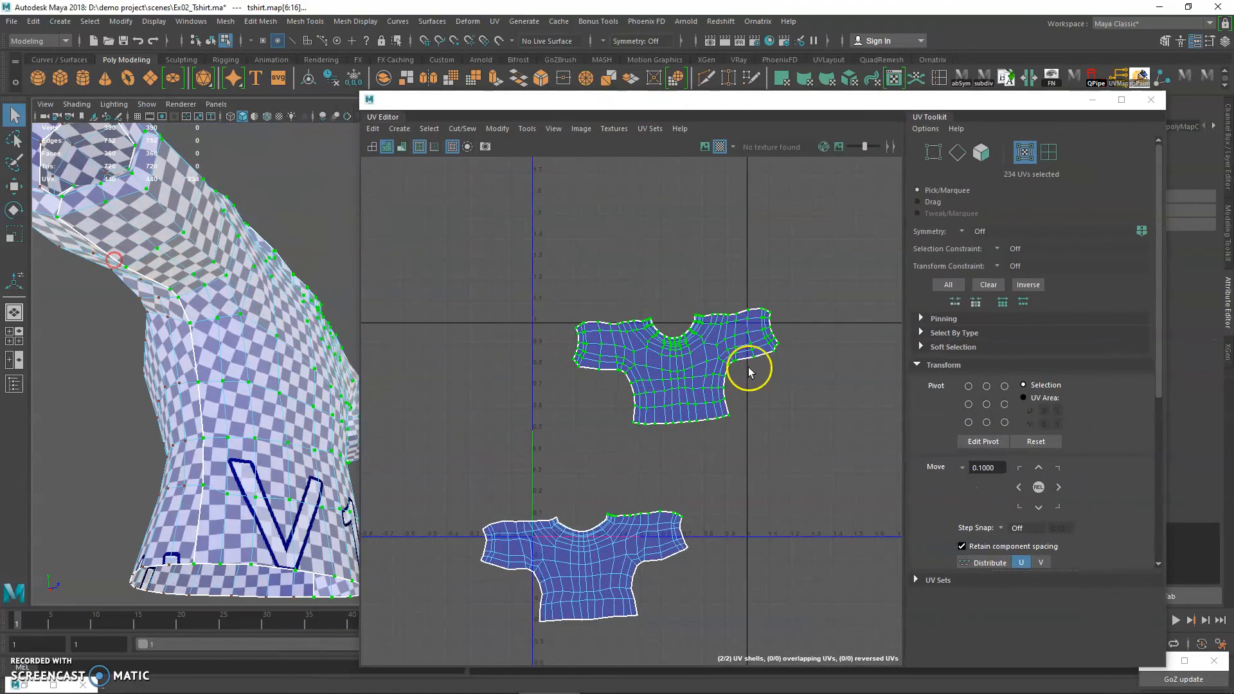
scroll(842, 443, up, 2)
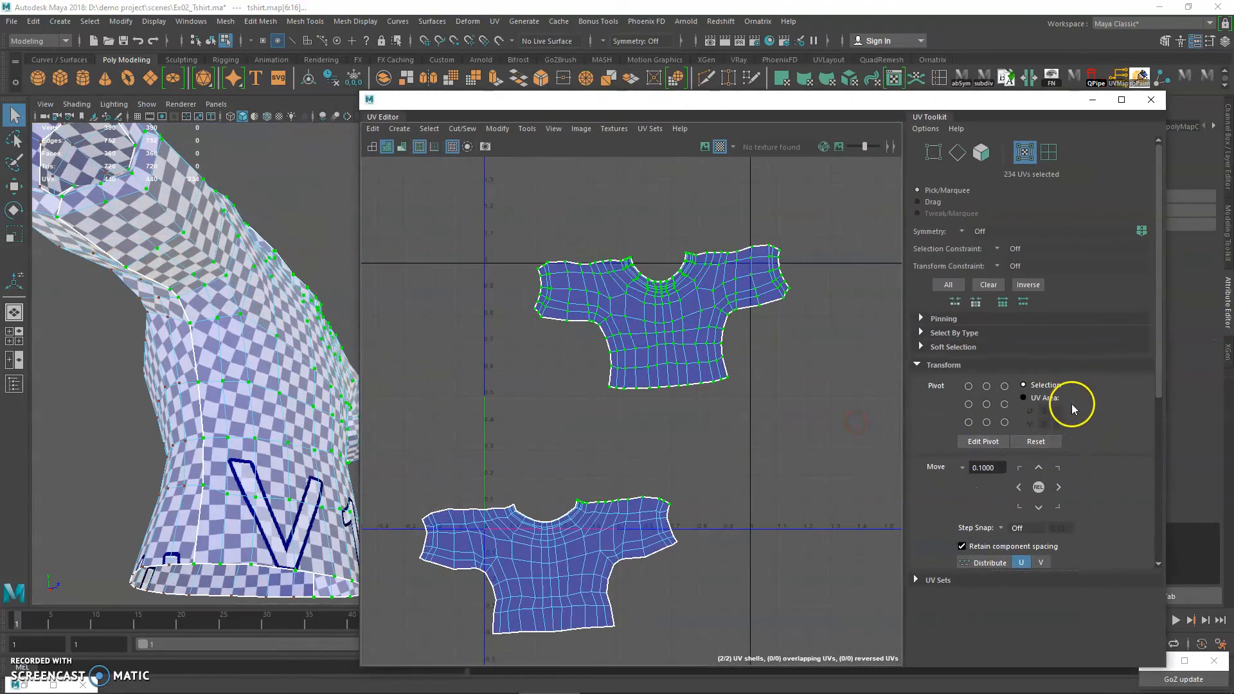
scroll(1067, 418, down, 4)
scroll(1061, 440, down, 2)
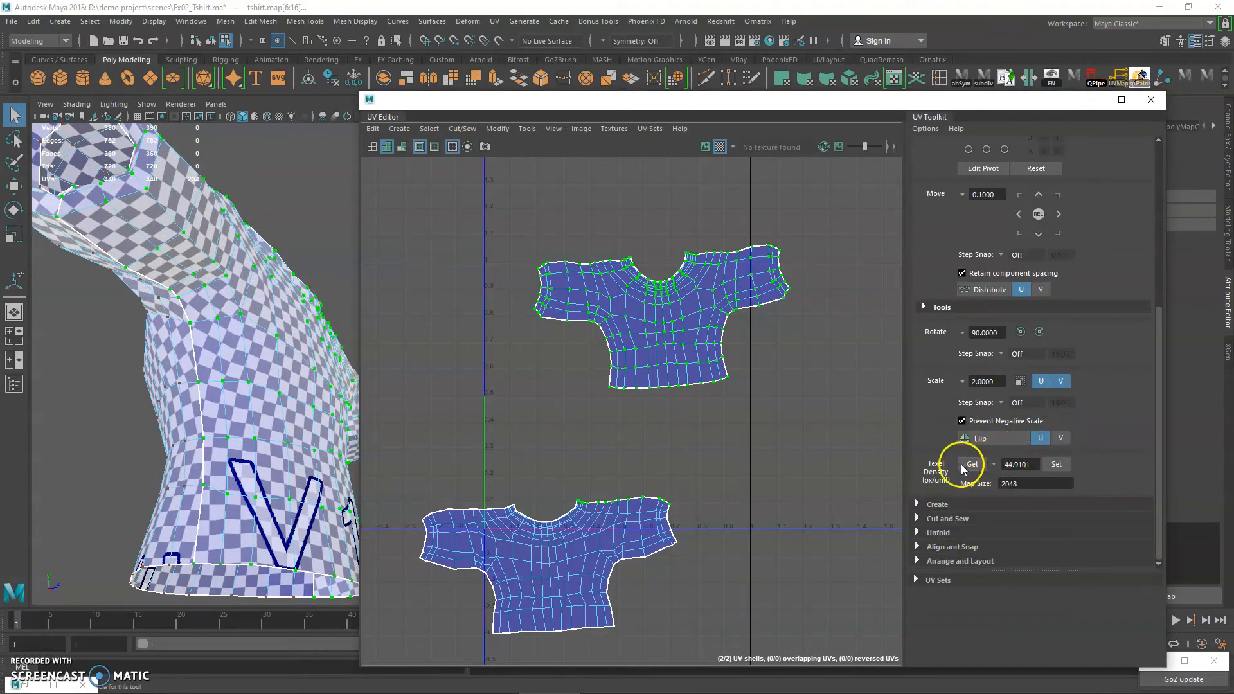
- Get the front shell's texel density and apply it to the back shell
drag(484, 223, 871, 442)
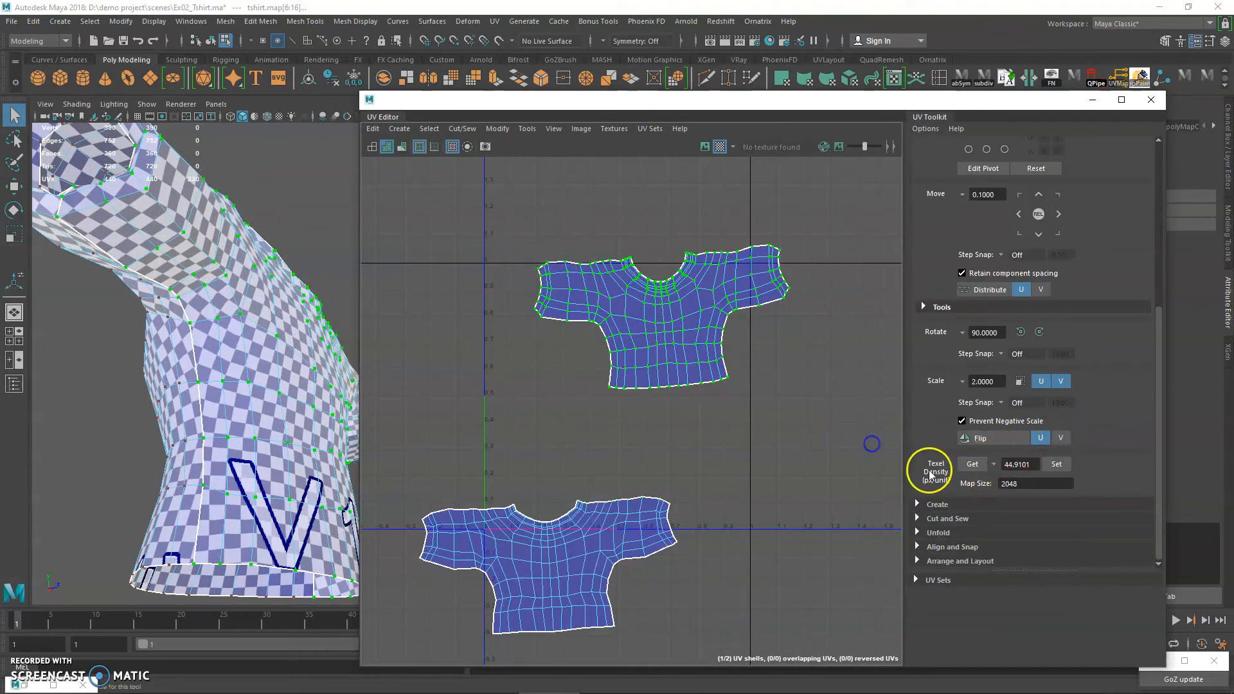
click(973, 464)
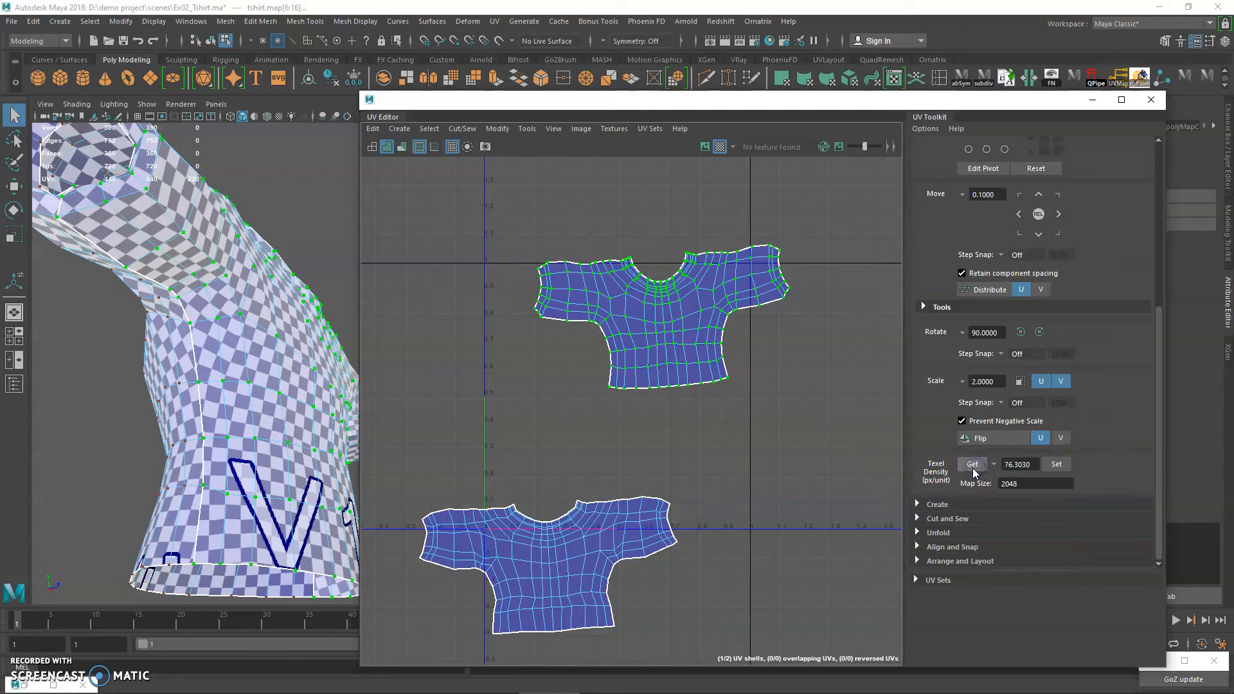
drag(781, 453, 360, 676)
click(1055, 463)
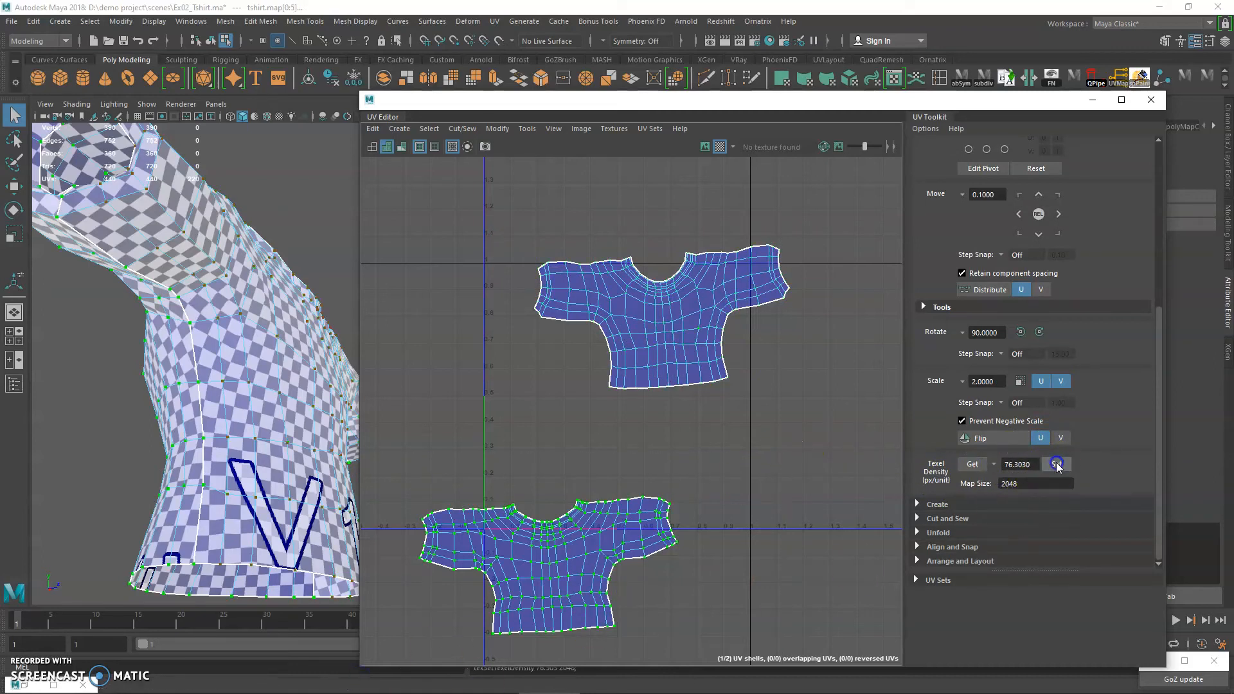
alt+middle_drag(619, 454, 661, 454)
alt+drag(134, 289, 133, 290)
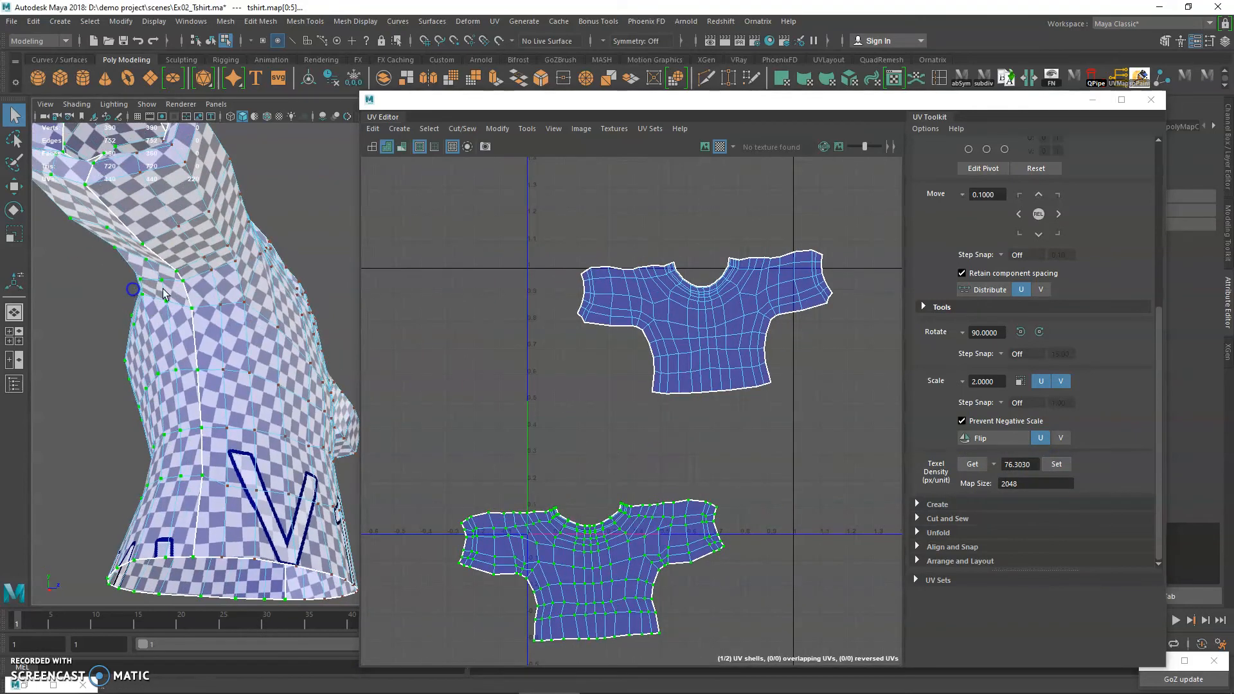
- Move the front shell into the upper part of the 0–1 UV tile and rotate it slightly until it is level
alt+middle_drag(679, 368, 726, 372)
alt+right_drag(727, 371, 681, 360)
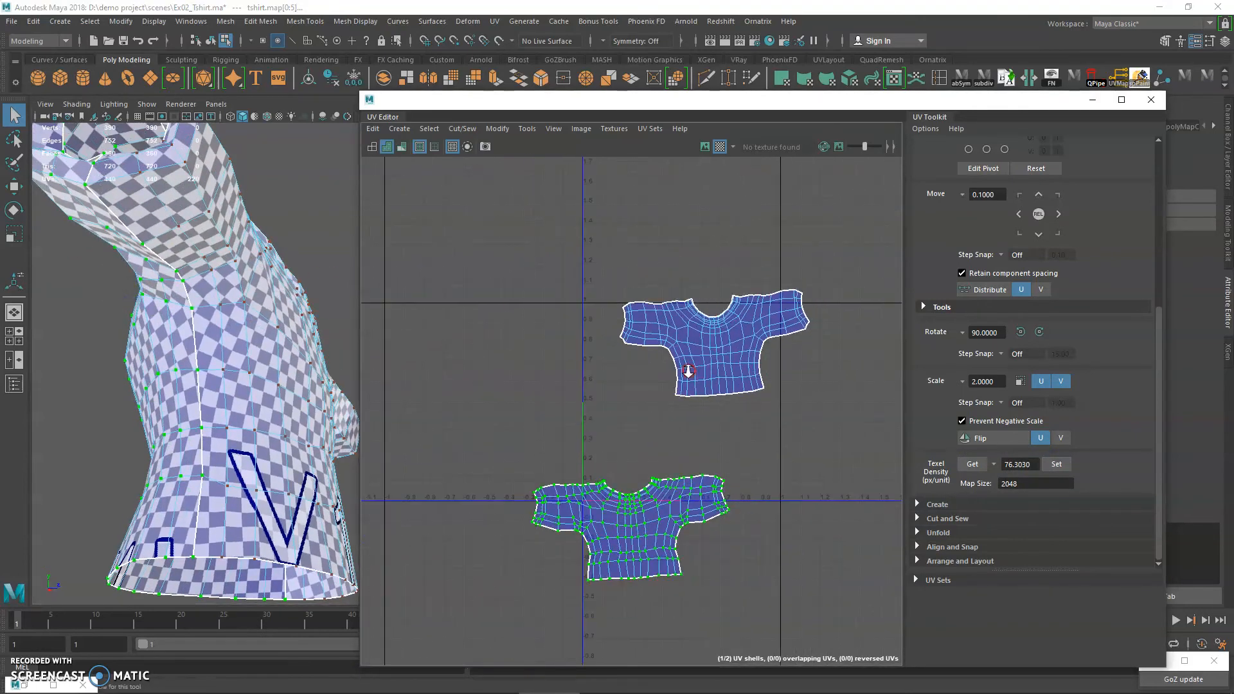
drag(470, 253, 871, 614)
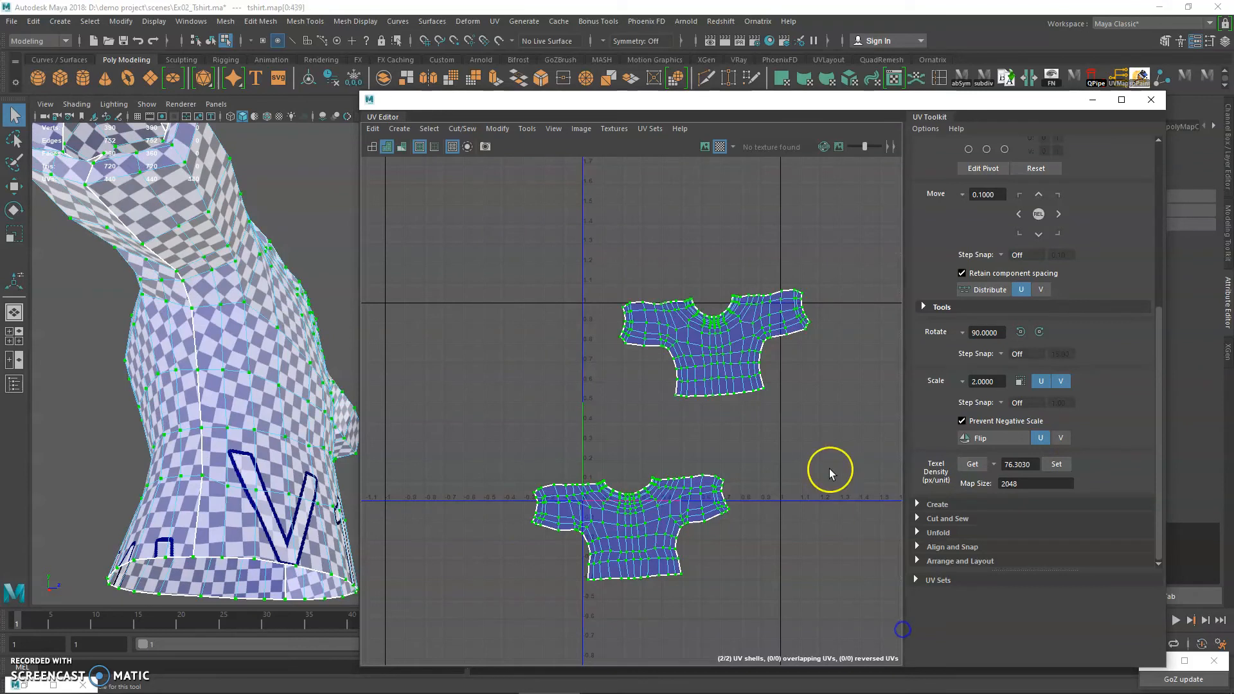
scroll(810, 394, up, 3)
click(1029, 537)
drag(1029, 536, 1028, 537)
key(w)
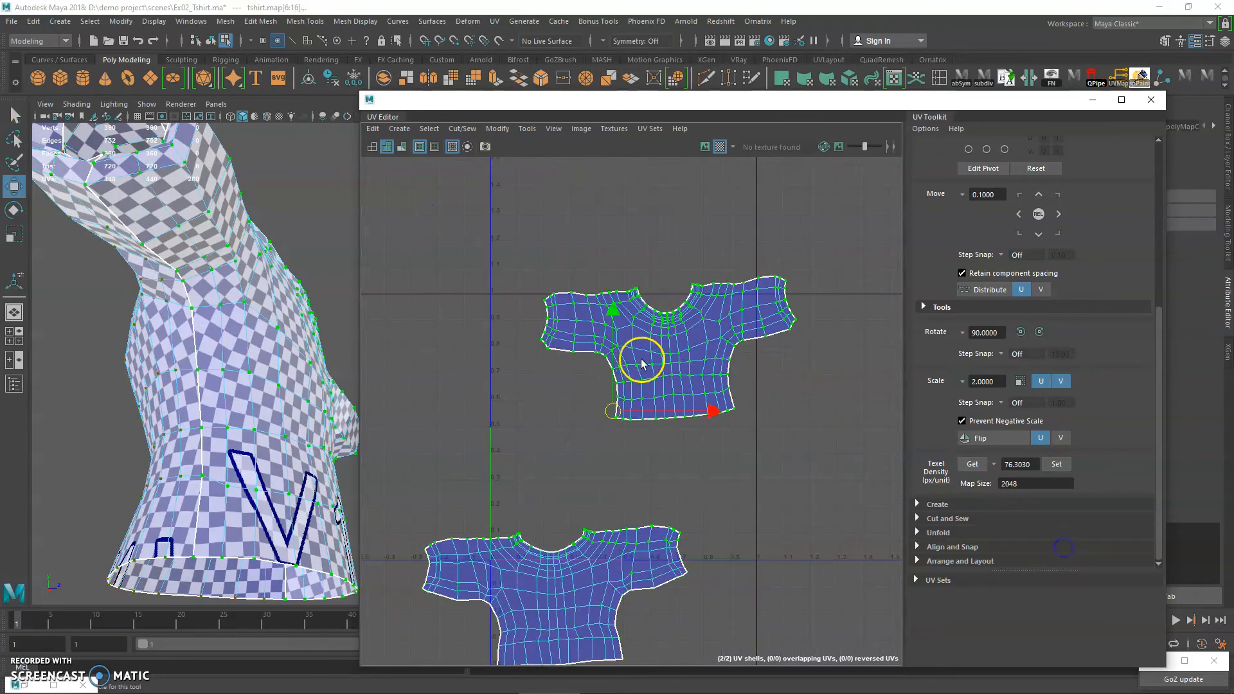
drag(446, 257, 965, 505)
drag(661, 375, 617, 401)
key(e)
drag(704, 332, 707, 339)
- Select the back shell's UVs and move the shell into the 0–1 tile, beneath the front shell
alt+middle_drag(675, 357, 697, 293)
drag(370, 423, 958, 674)
key(w)
drag(583, 537, 655, 427)
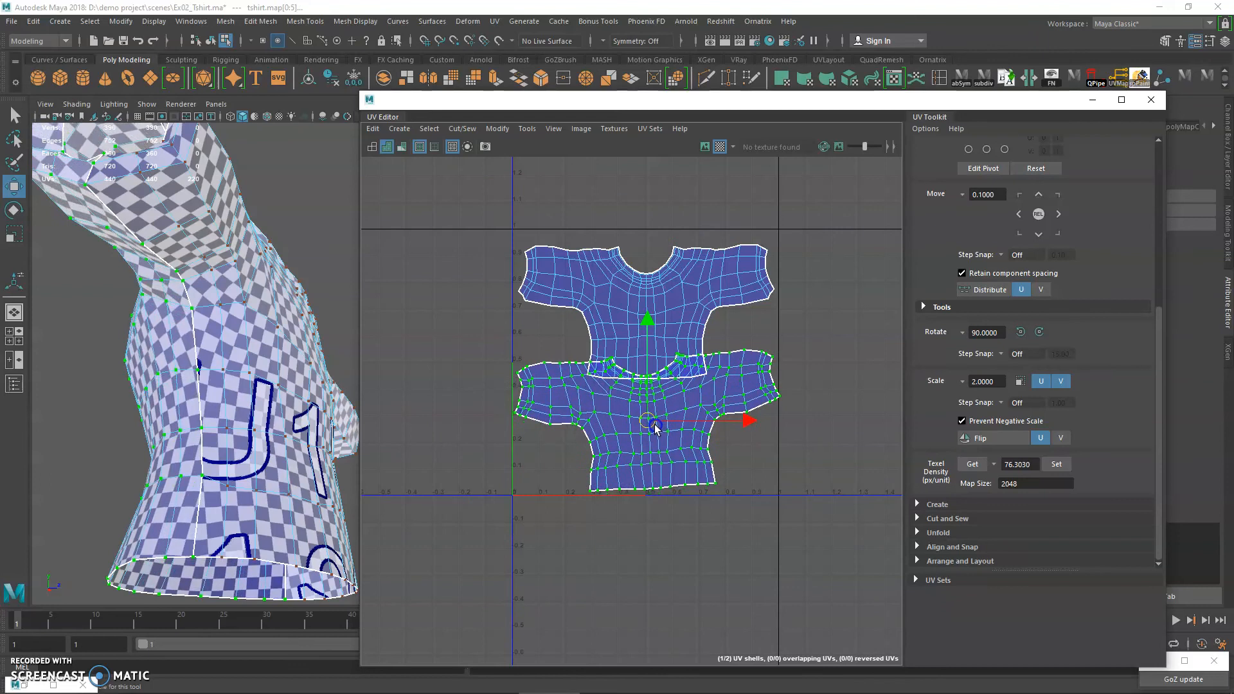
- Using UV shell selection, scale the front shell down and move it up so it clears the back shell
alt+middle_drag(653, 428, 636, 473)
alt+right_drag(636, 473, 668, 413)
alt+middle_drag(665, 412, 688, 437)
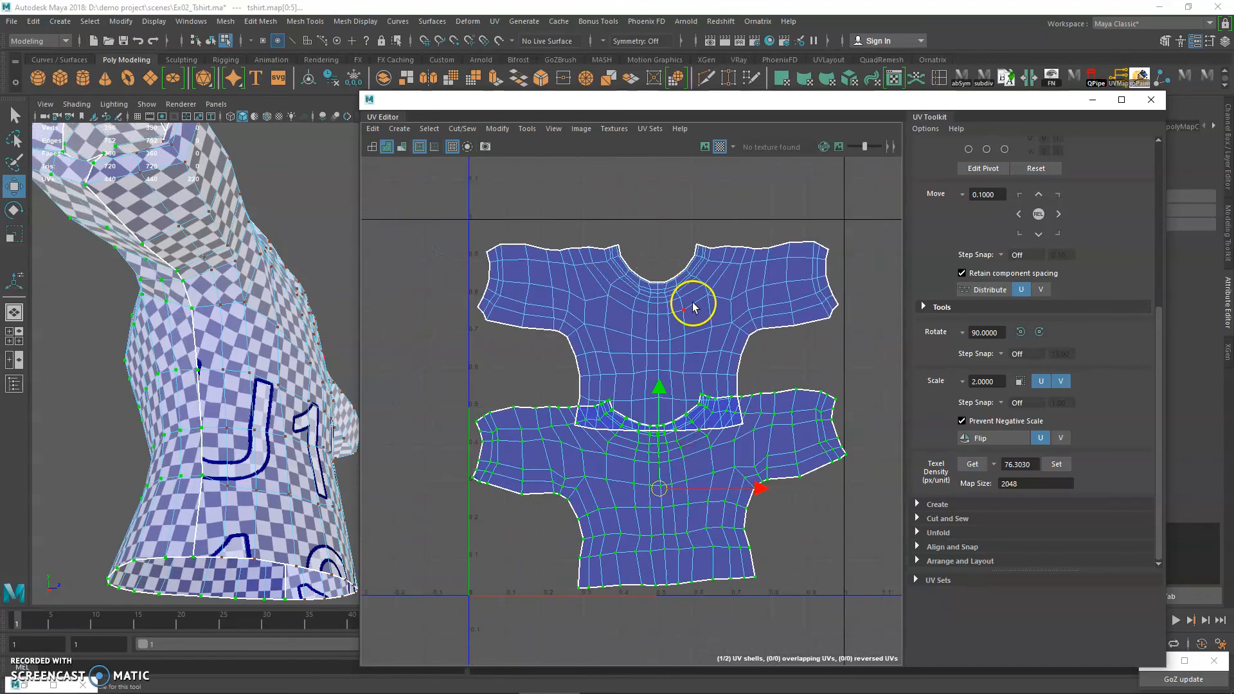
alt+right_drag(694, 298, 596, 293)
scroll(1135, 180, up, 5)
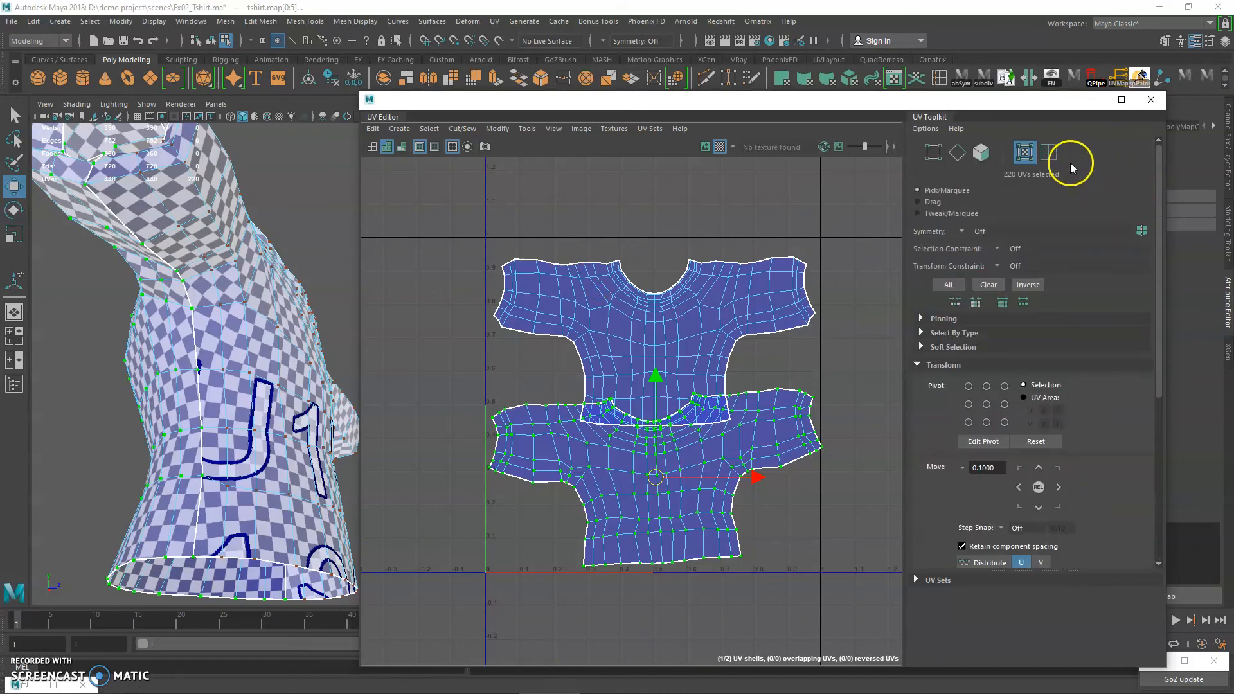
click(1048, 152)
click(623, 336)
drag(645, 343, 635, 343)
key(w)
drag(655, 244, 656, 213)
click(746, 297)
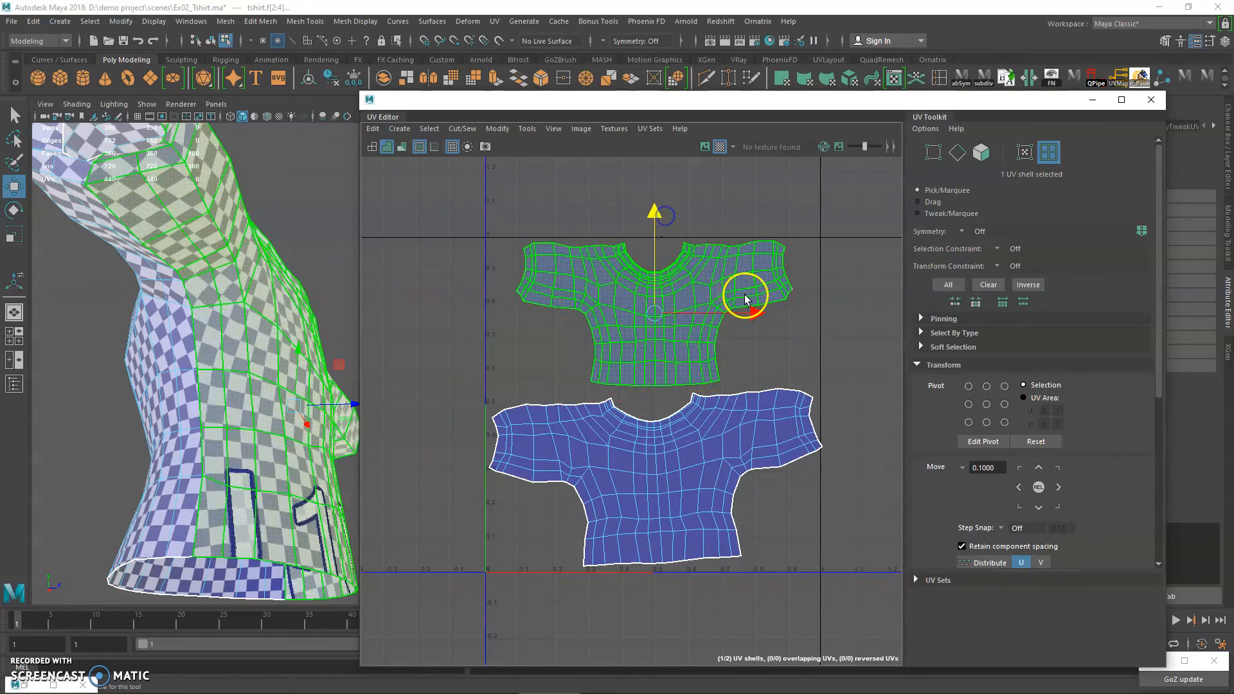
- Get the resized front shell's texel density and set it on the back shell so both match in scale
scroll(1042, 356, down, 1)
scroll(1042, 357, up, 1)
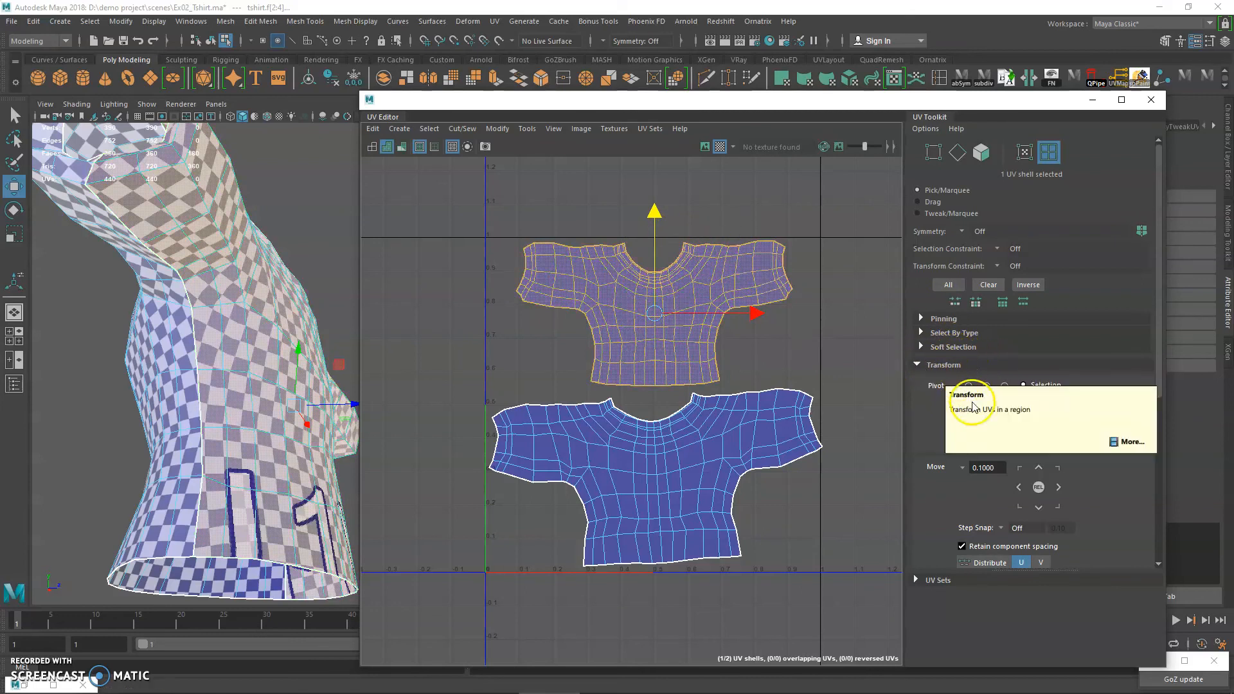
scroll(950, 523, down, 4)
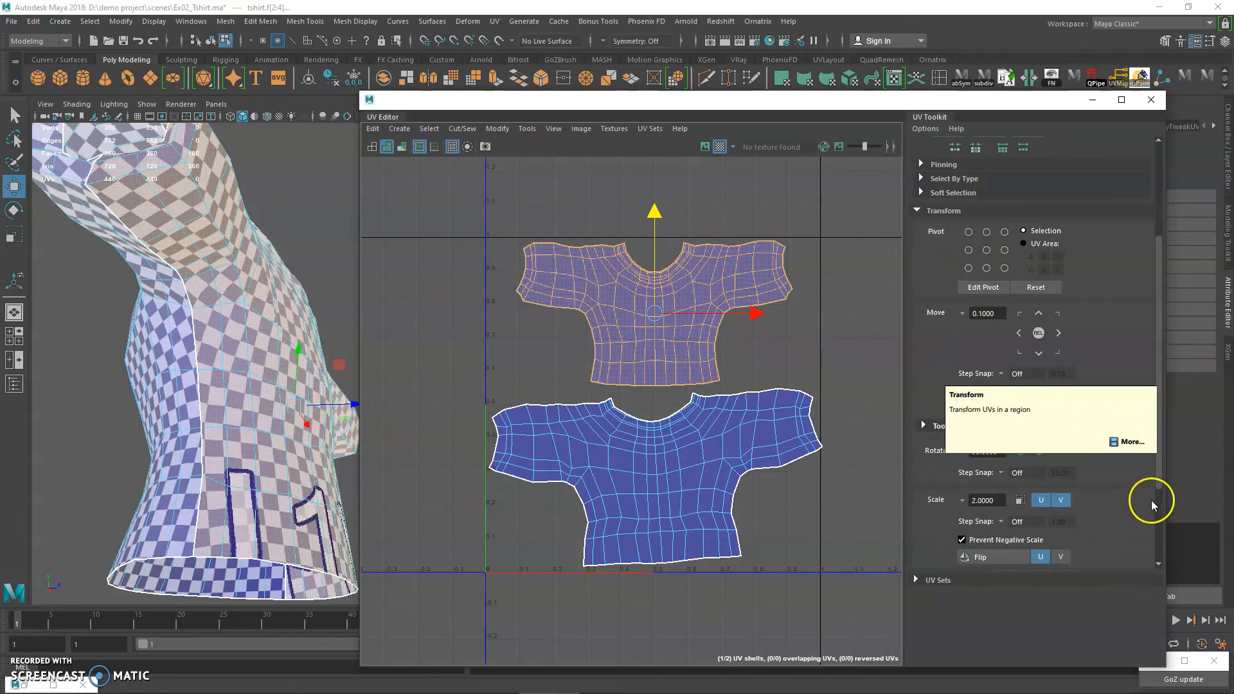
scroll(1065, 503, down, 3)
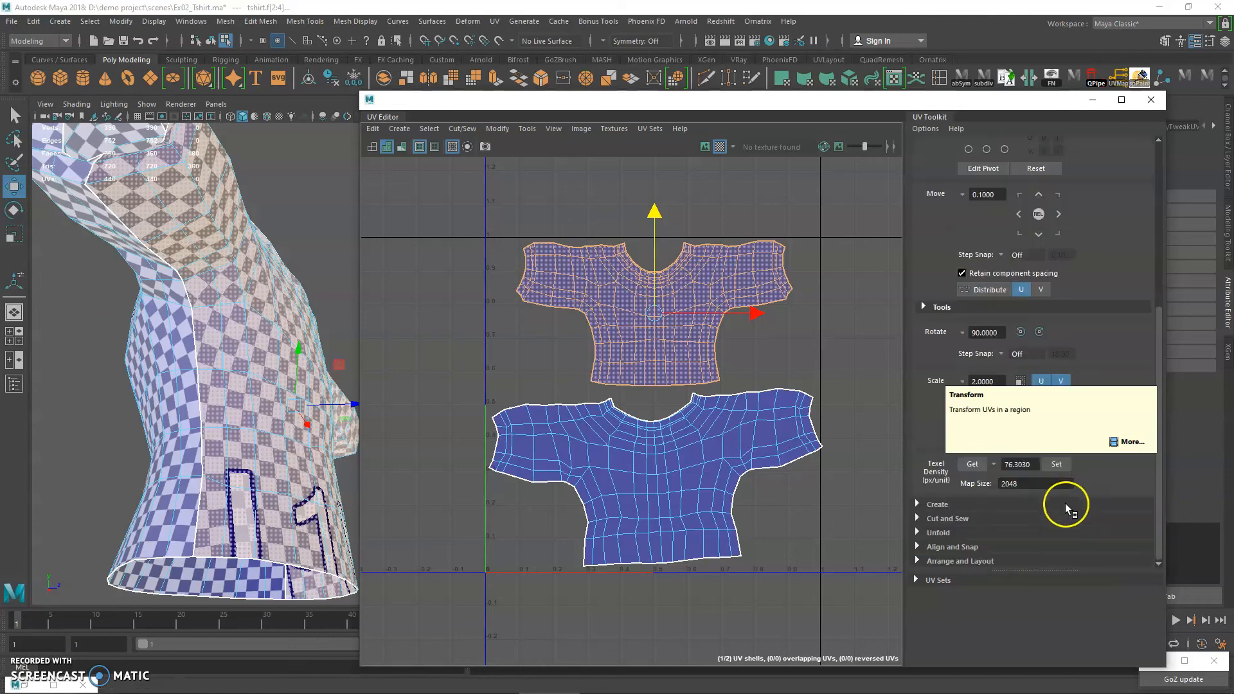
click(926, 452)
drag(862, 375, 785, 504)
drag(849, 282, 656, 357)
click(968, 467)
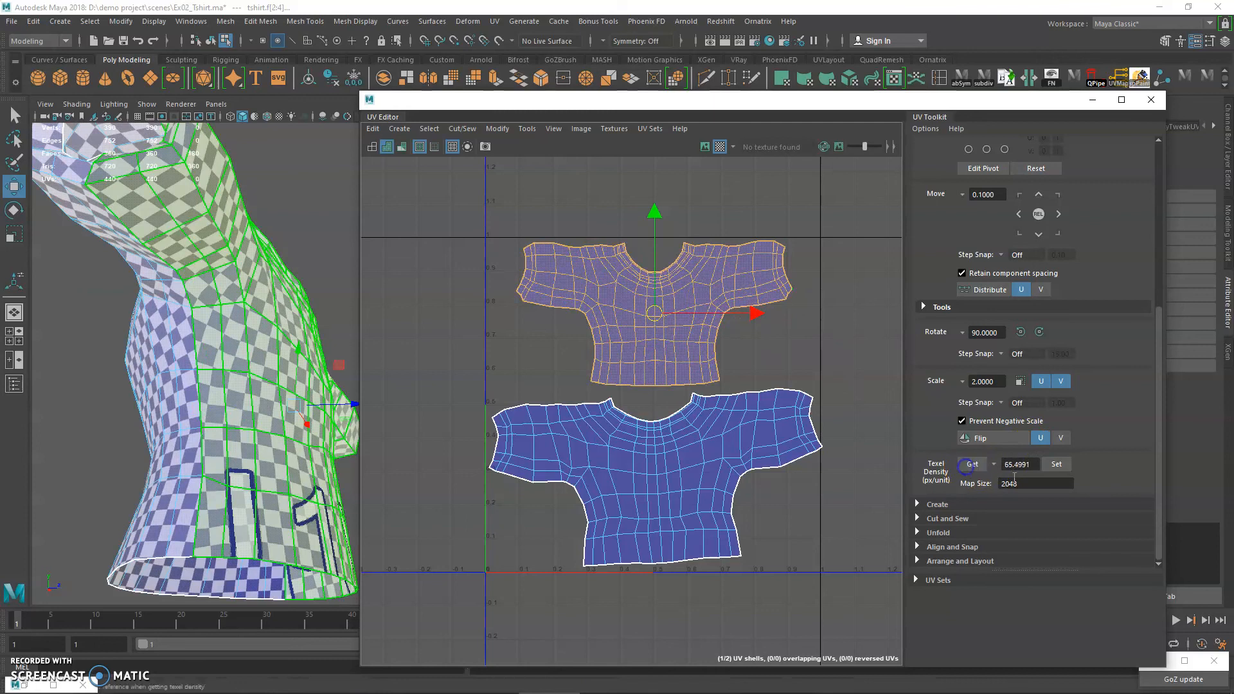
drag(851, 381, 780, 482)
click(1058, 467)
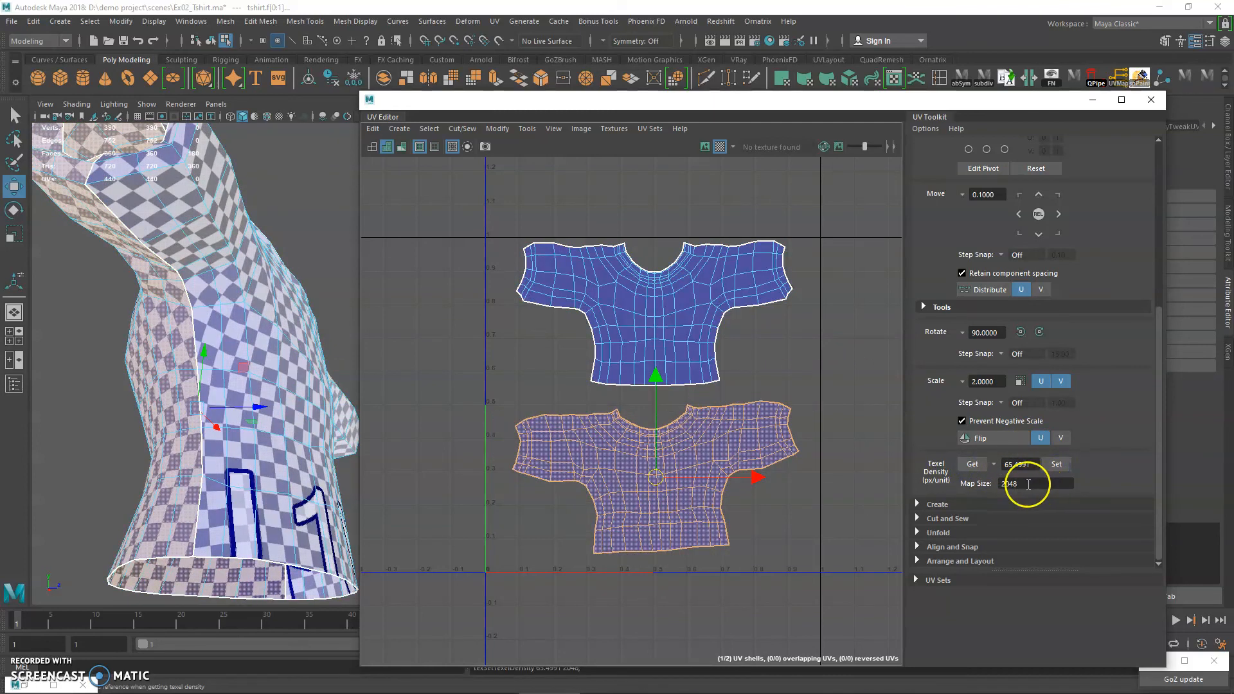
- Switch back to UV selection, inspect the T-shirt's side, and select all UVs of both shells
key(q)
right_drag(611, 282, 668, 281)
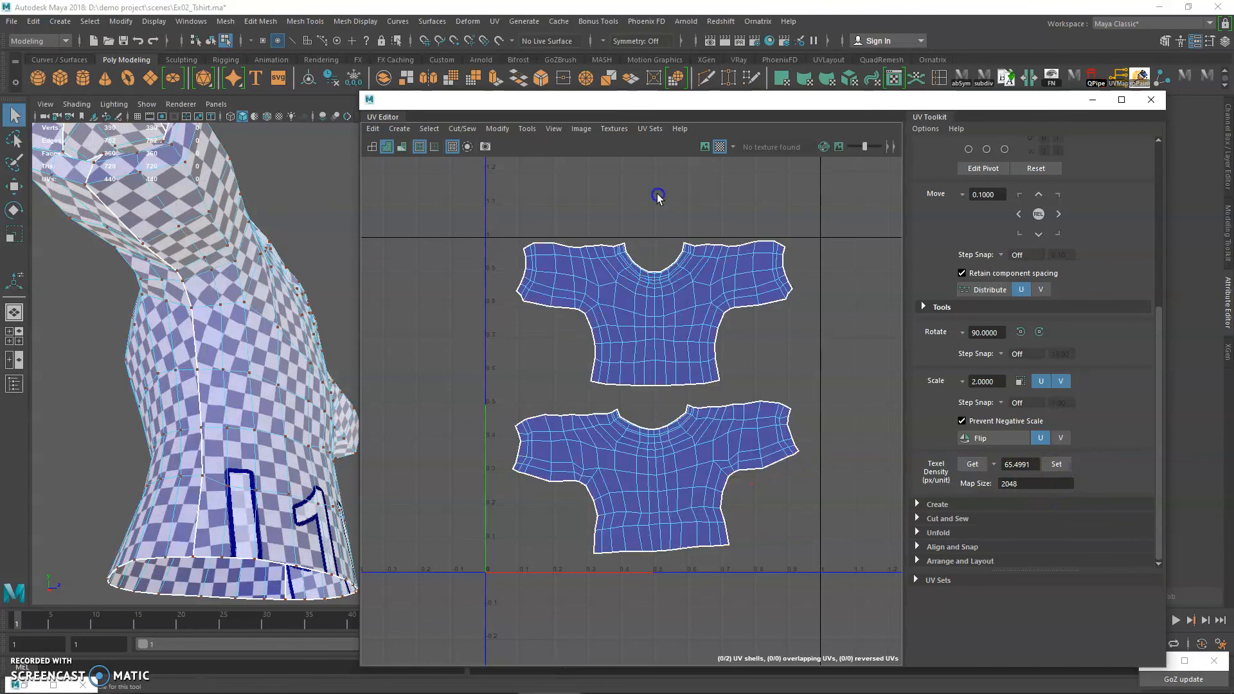
alt+drag(207, 362, 221, 382)
drag(501, 223, 911, 631)
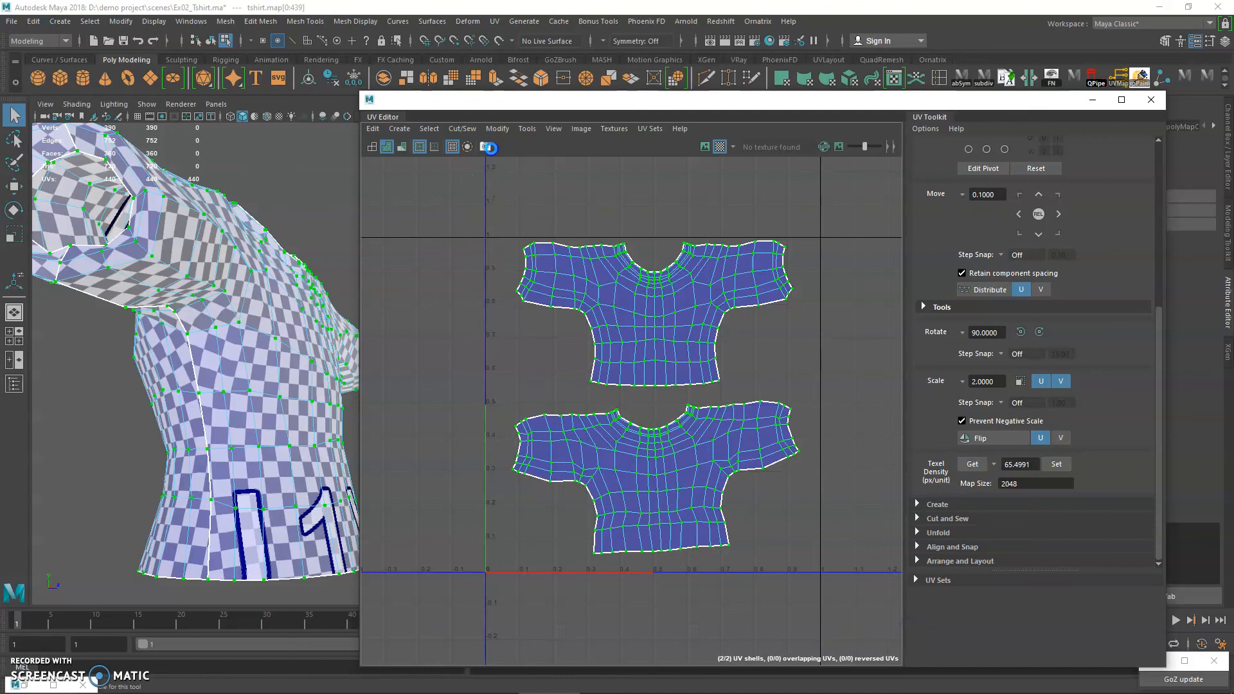
- Save a UV snapshot as UV_Tshirt.png in the project's sourceimages folder and close the snapshot options
click(488, 147)
click(676, 242)
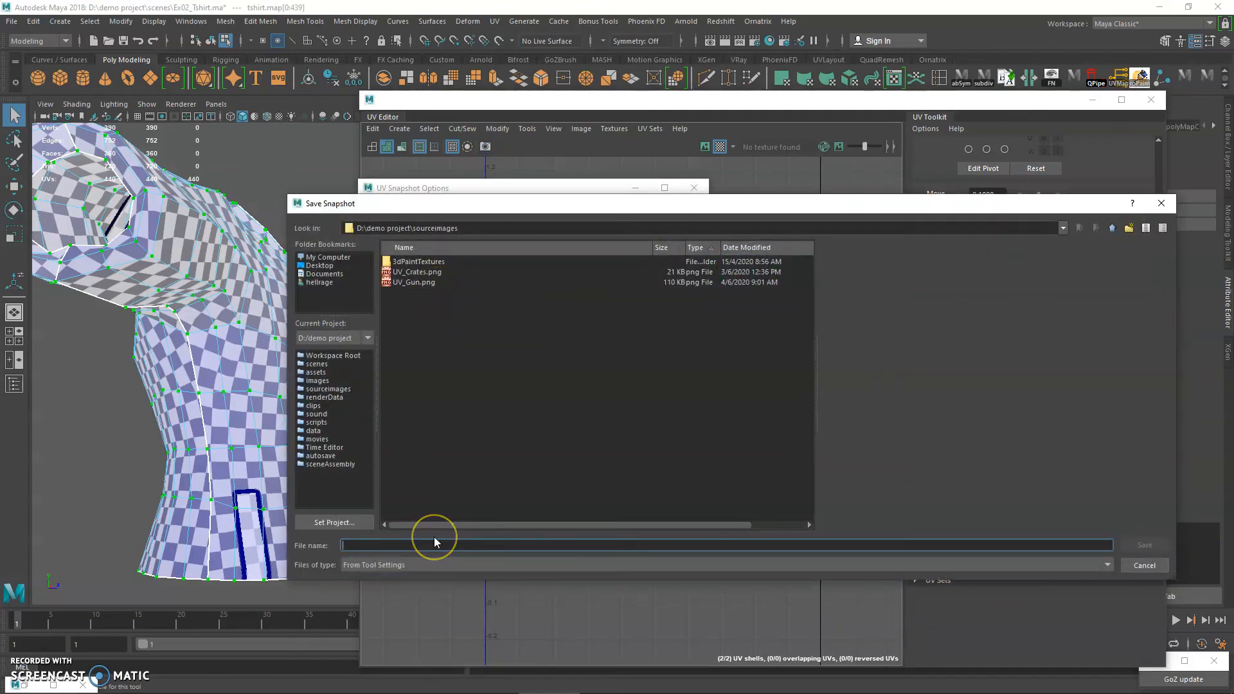
text(UV_Ts)
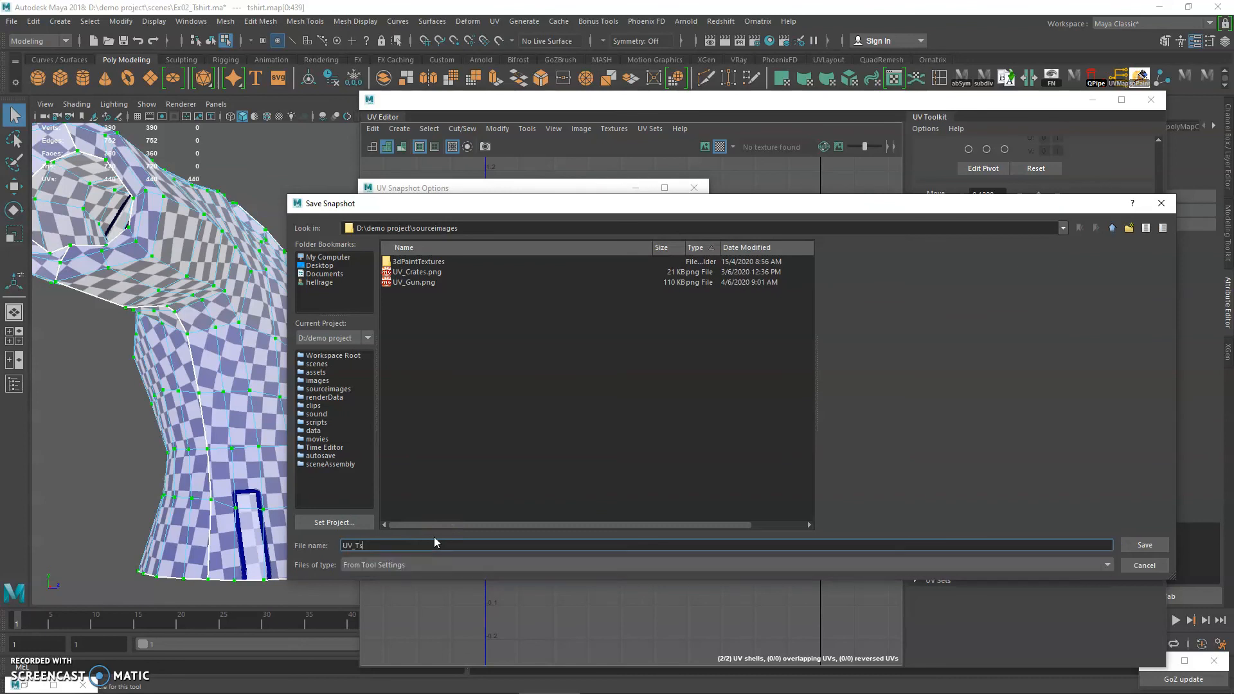
text(hirt.png)
click(1148, 545)
click(532, 513)
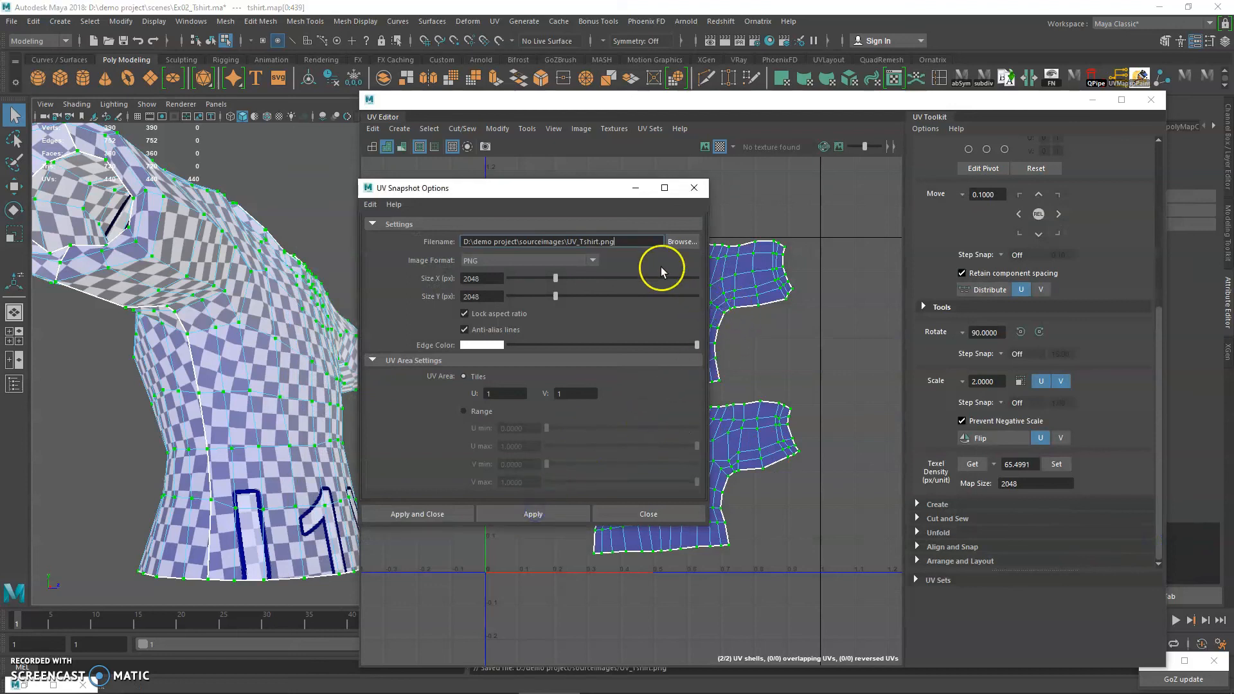
click(636, 516)
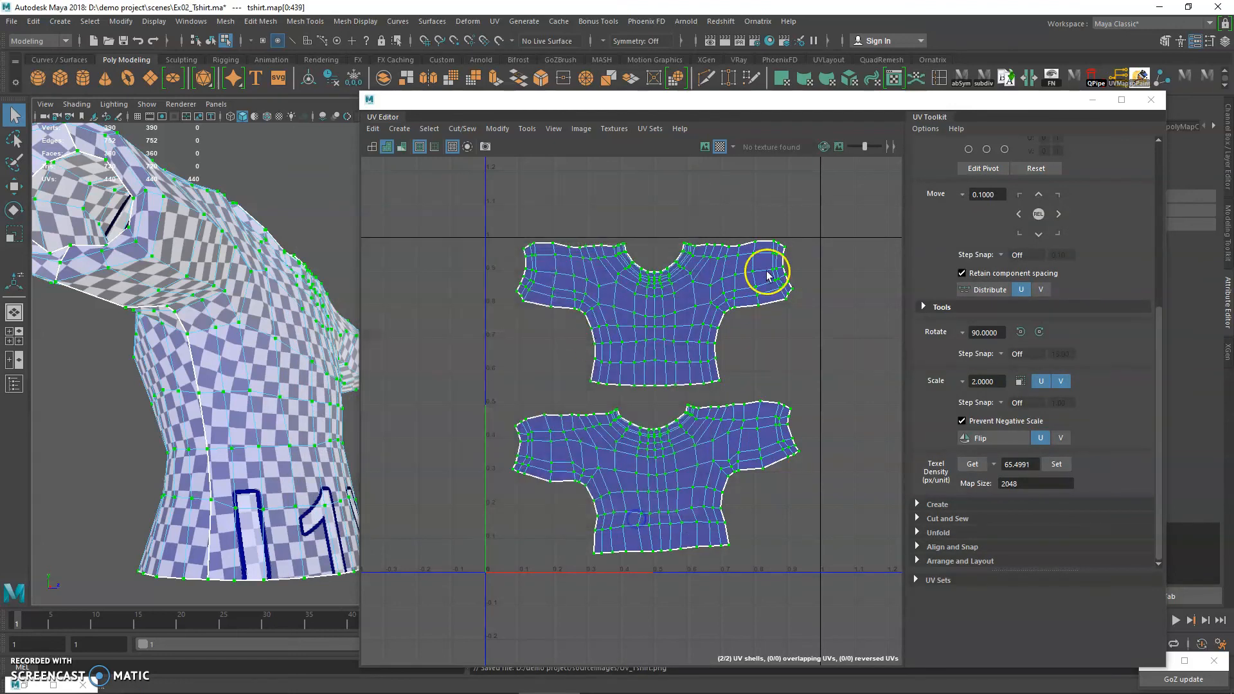